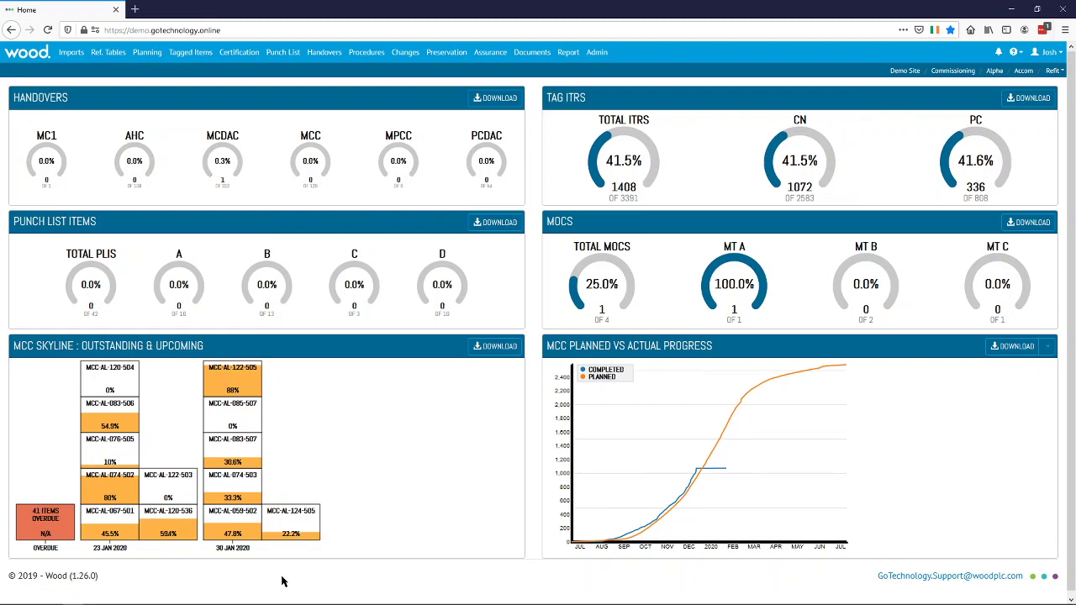
Step: Switch to the Word setup document and arrange it side by side with the browser window
mouse_move(239, 601)
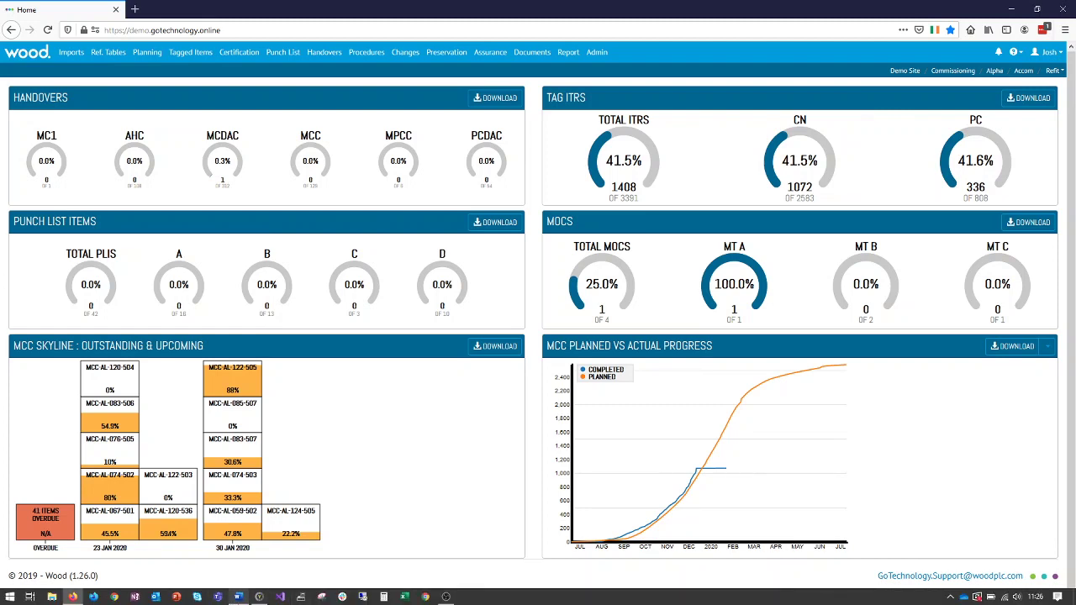
click(239, 597)
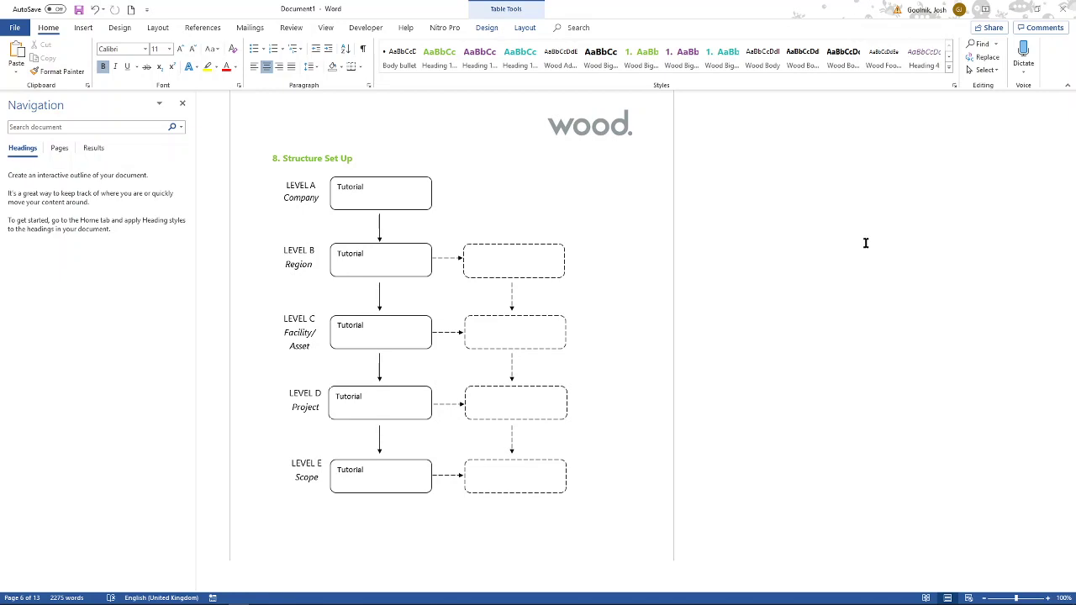
double_click(725, 6)
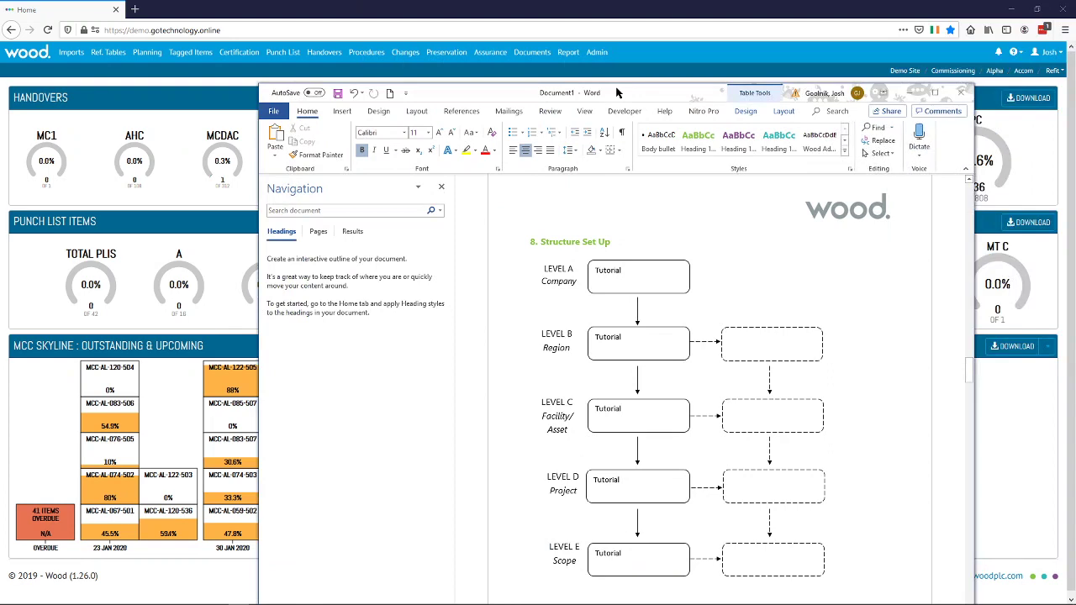
drag(618, 93, 1, 97)
click(778, 63)
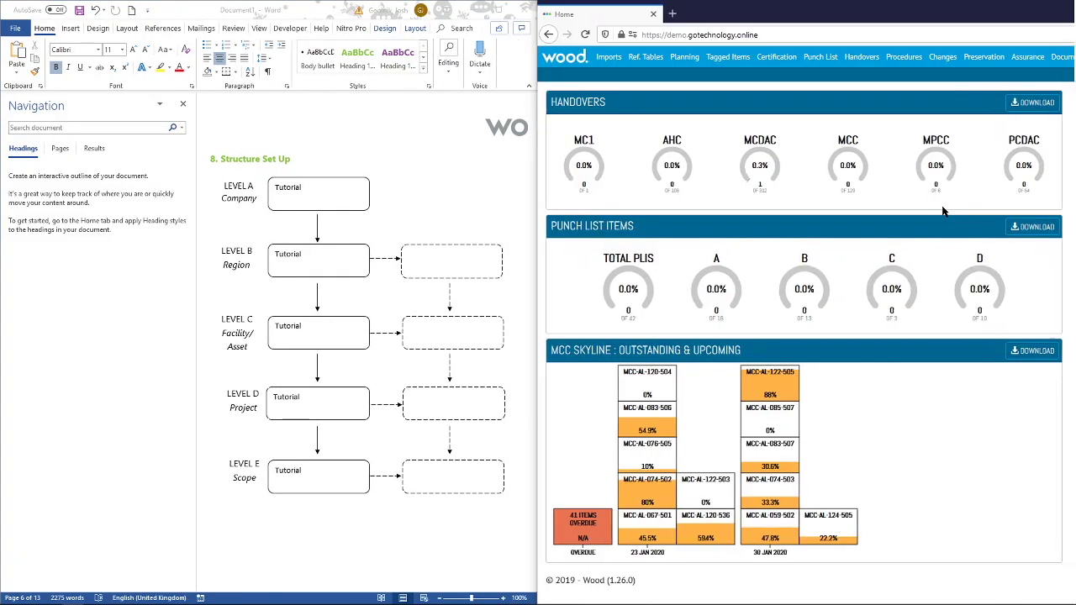
Step: Start a new Level A record named "Tutorial" with the description "Tutorial Level"
click(1035, 54)
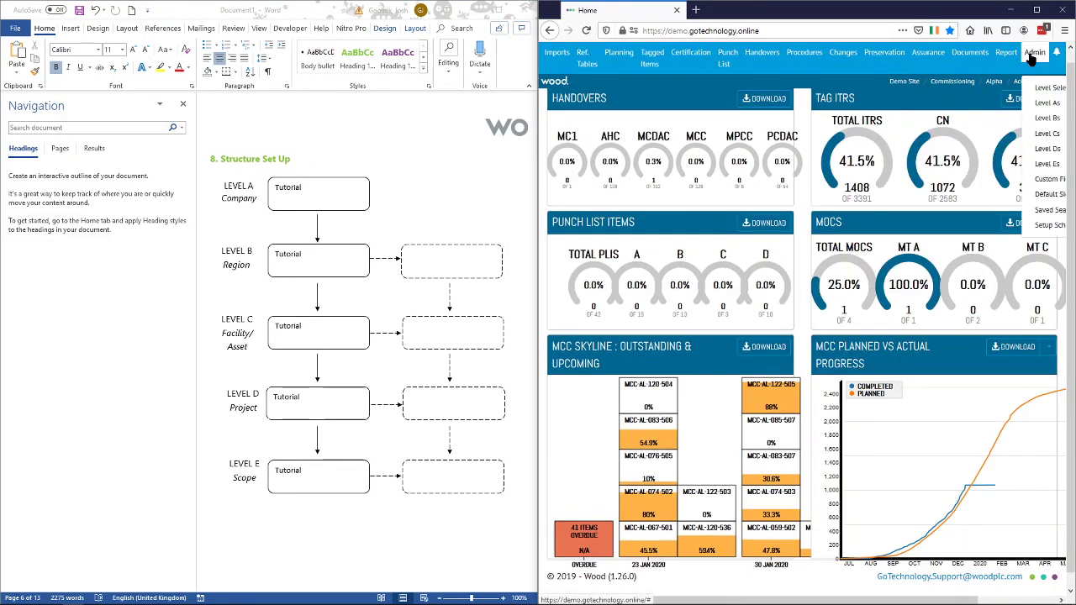
click(1034, 118)
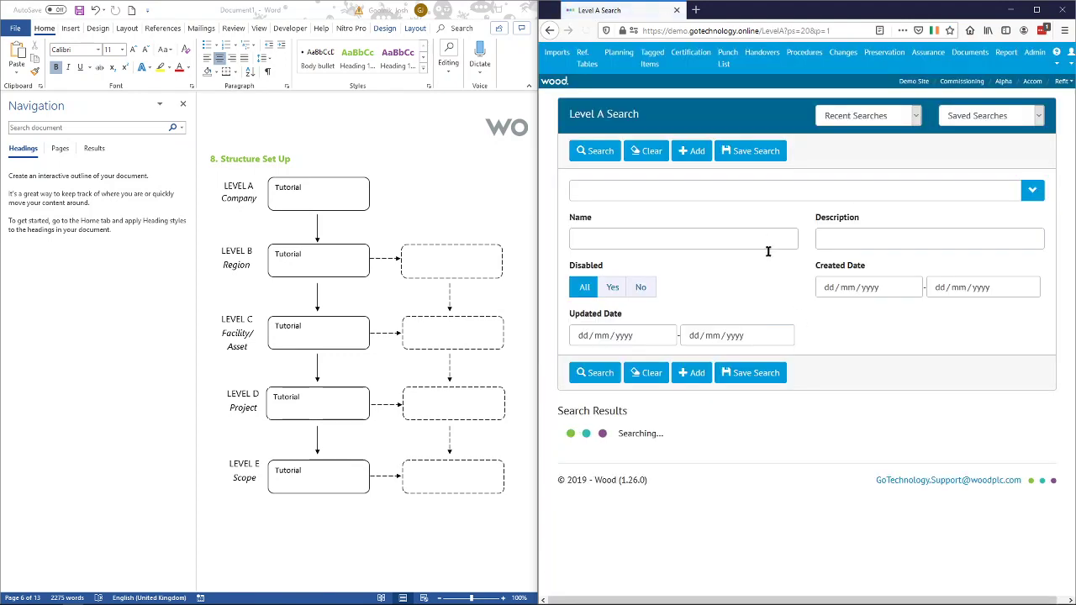
click(691, 155)
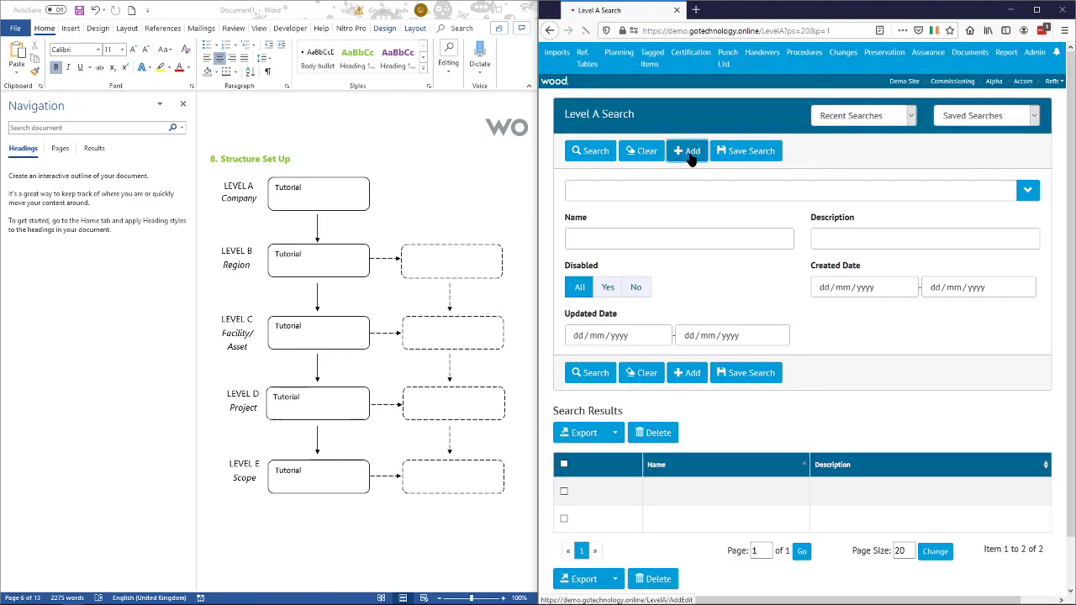
click(677, 214)
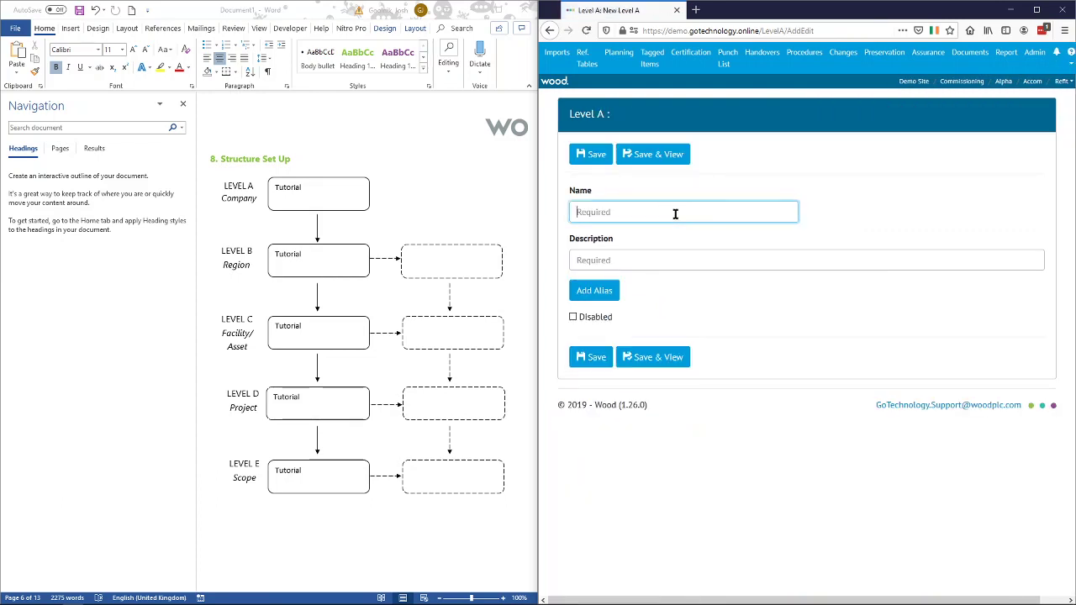
text(Tutorial)
key(Tab)
text(TR)
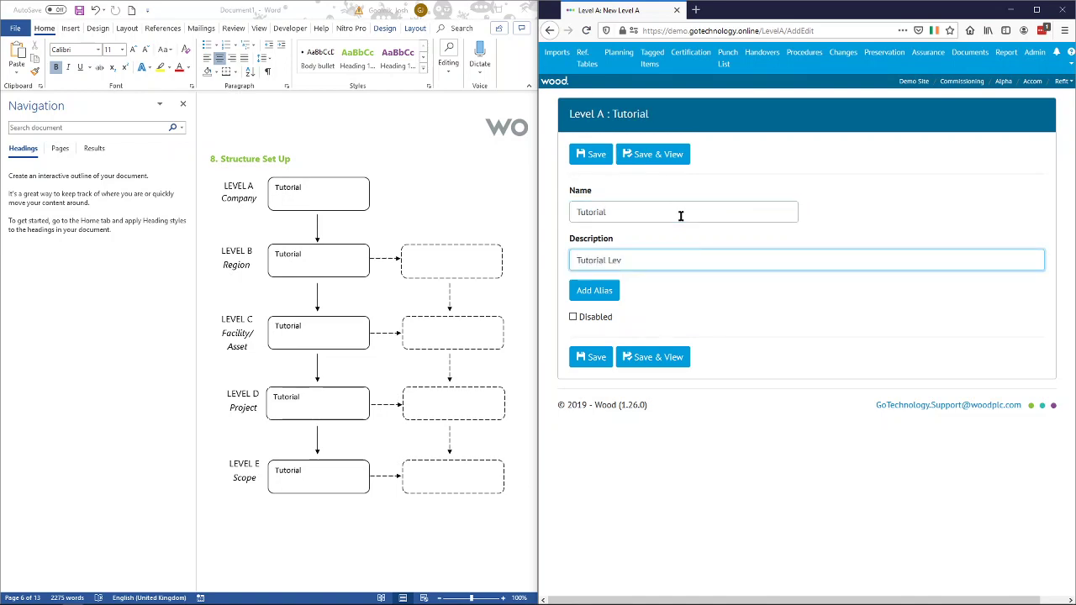
Step: Open the User Guide, examine its Levels section, and return to the new Level A form
click(1070, 54)
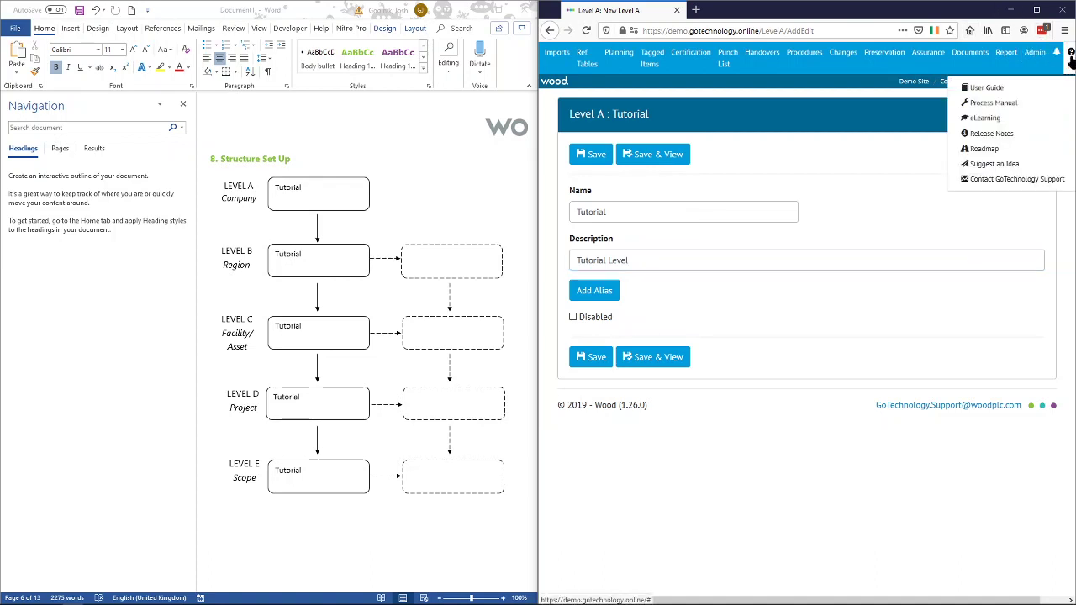
click(976, 89)
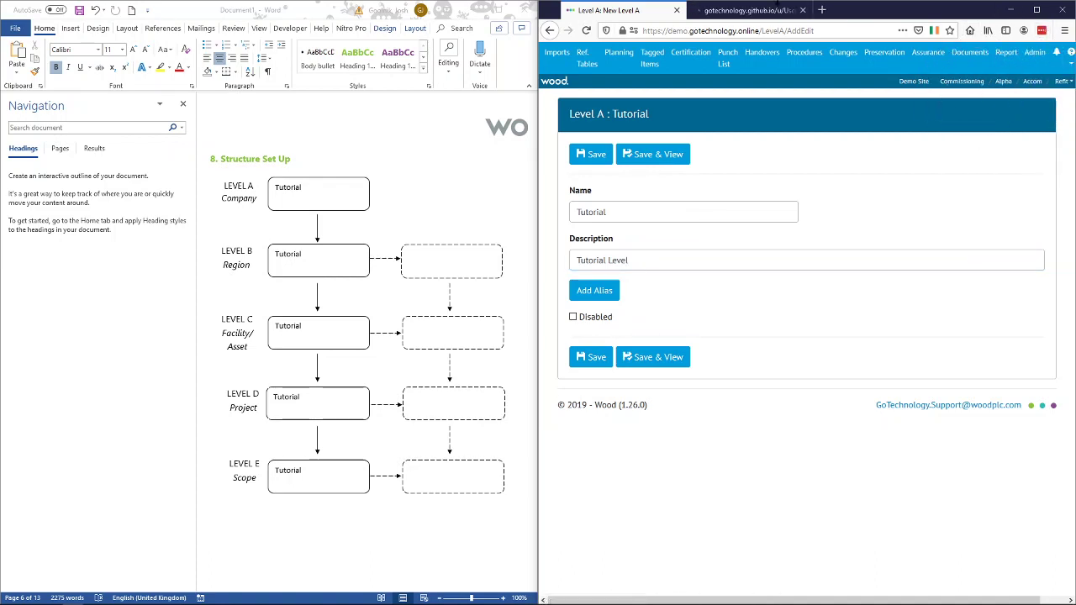
click(726, 10)
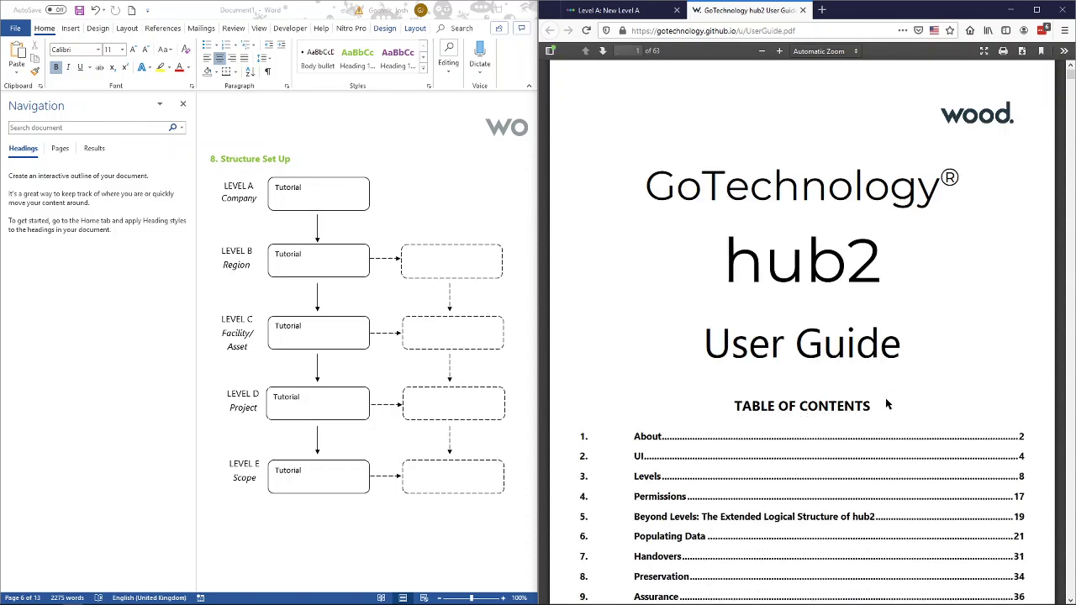
click(665, 474)
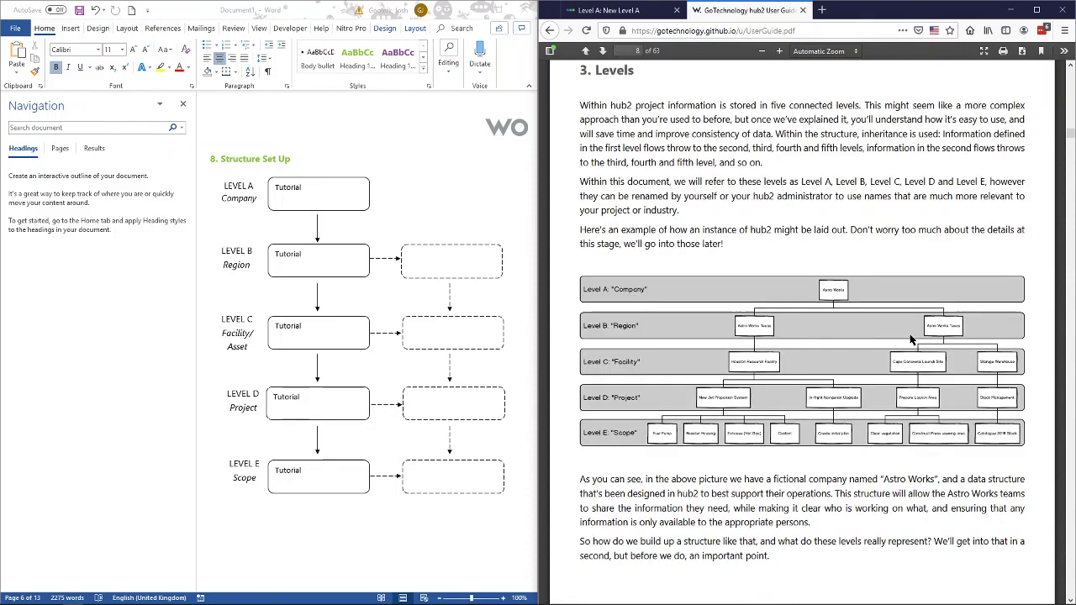
scroll(826, 402, down, 3)
scroll(826, 402, down, 3)
click(607, 10)
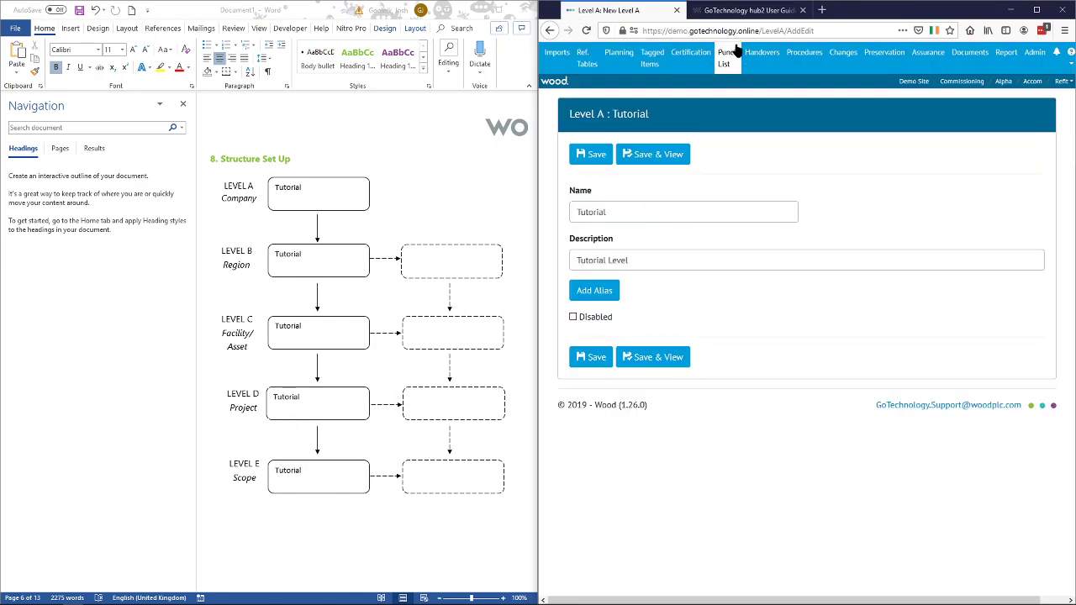
Step: Close the User Guide and complete the Level A description as "Tutorial Level A"
click(802, 10)
click(655, 260)
text(A)
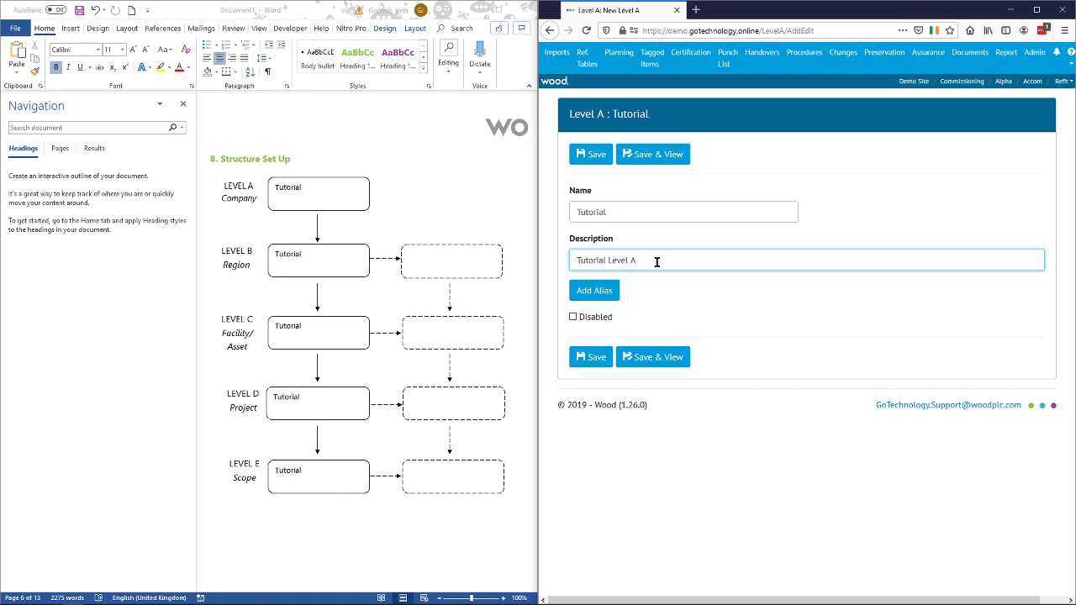
Step: Consult the Alias section of the Word document, add a Module alias "Skid" to Level A, and save and view the record
click(468, 180)
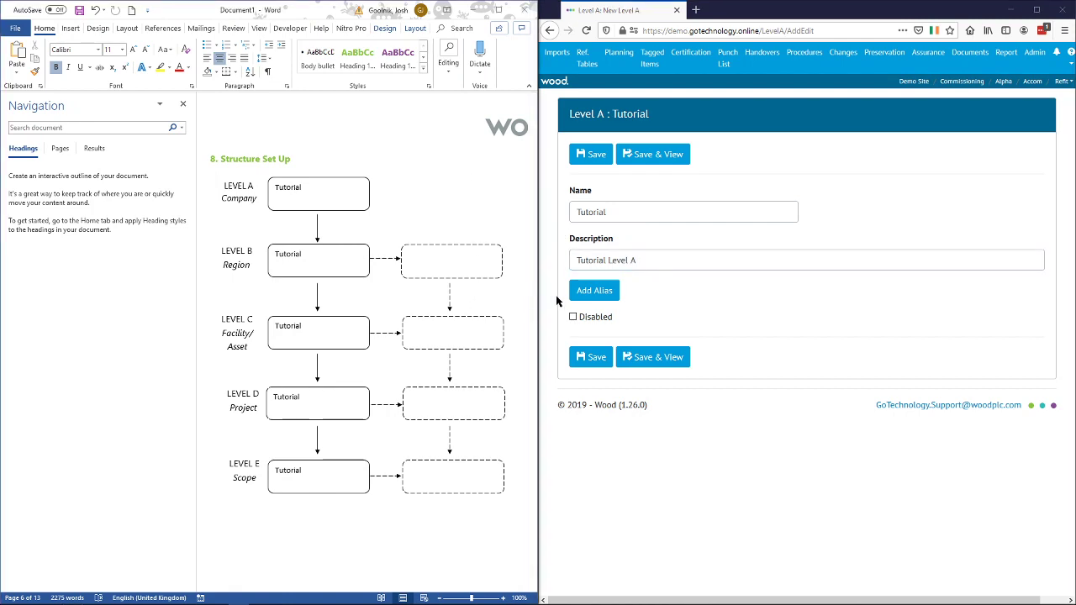
drag(533, 296, 513, 435)
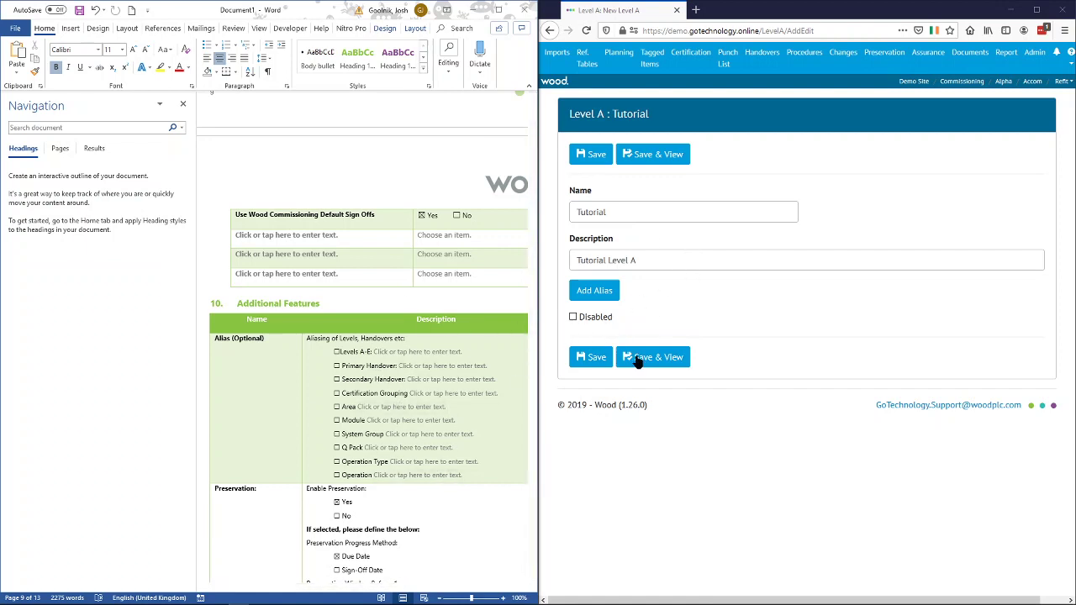
click(601, 294)
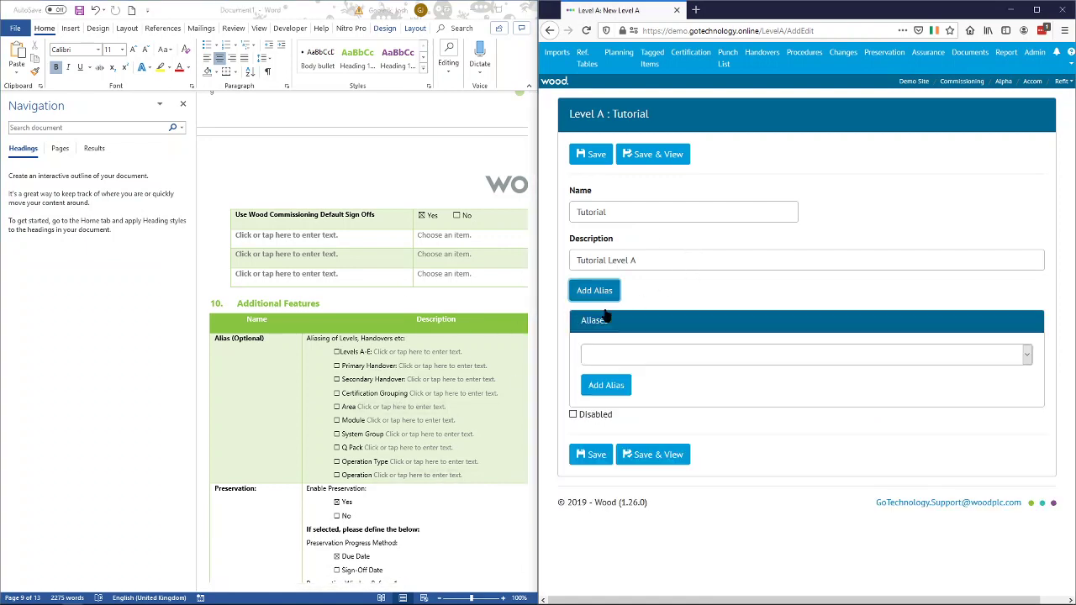
click(643, 356)
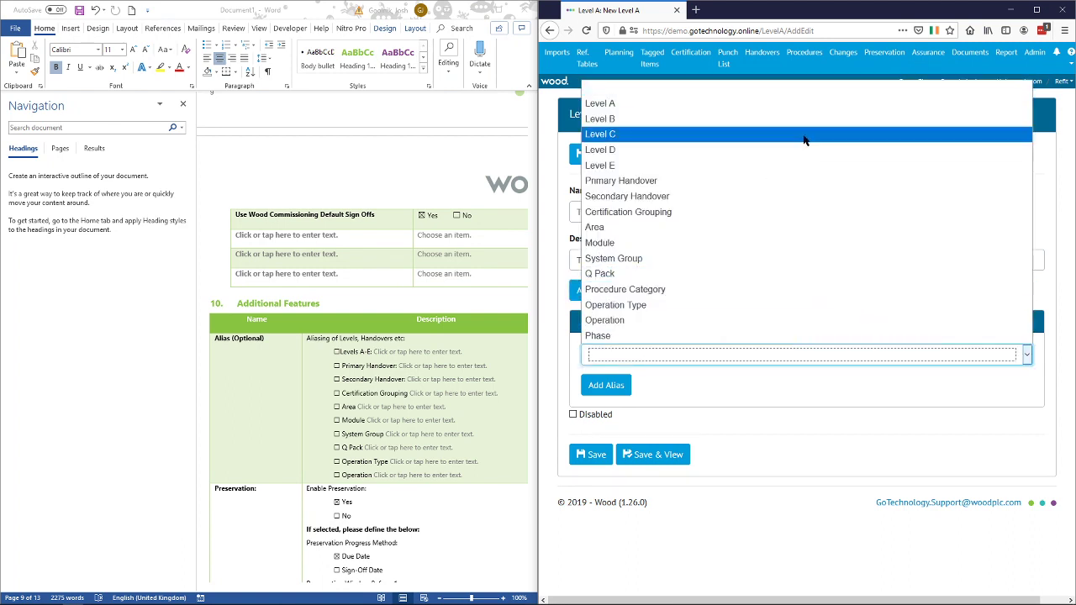
click(738, 243)
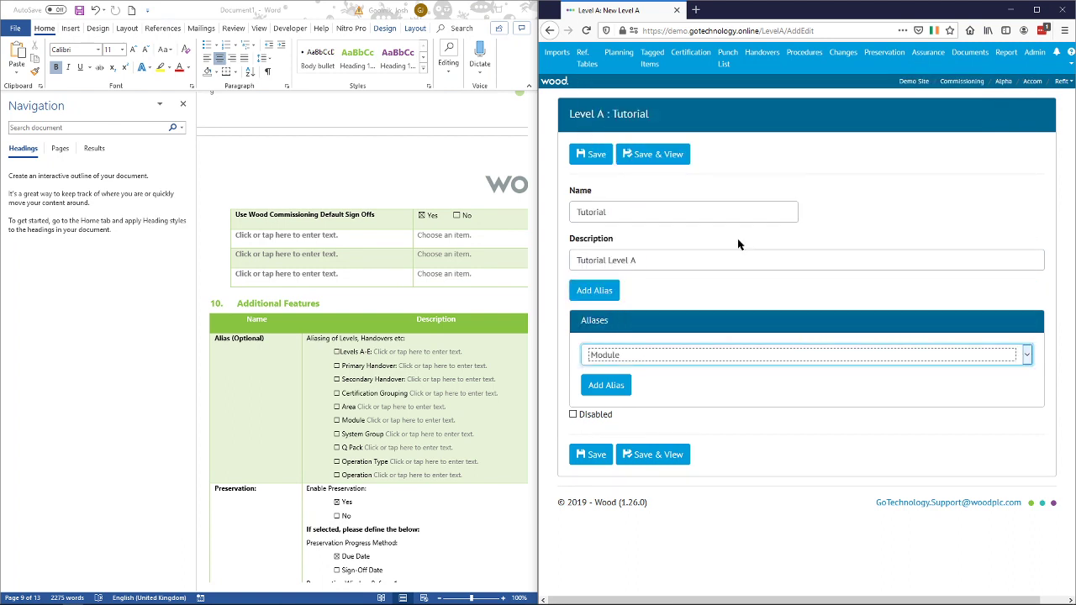
click(623, 385)
click(614, 310)
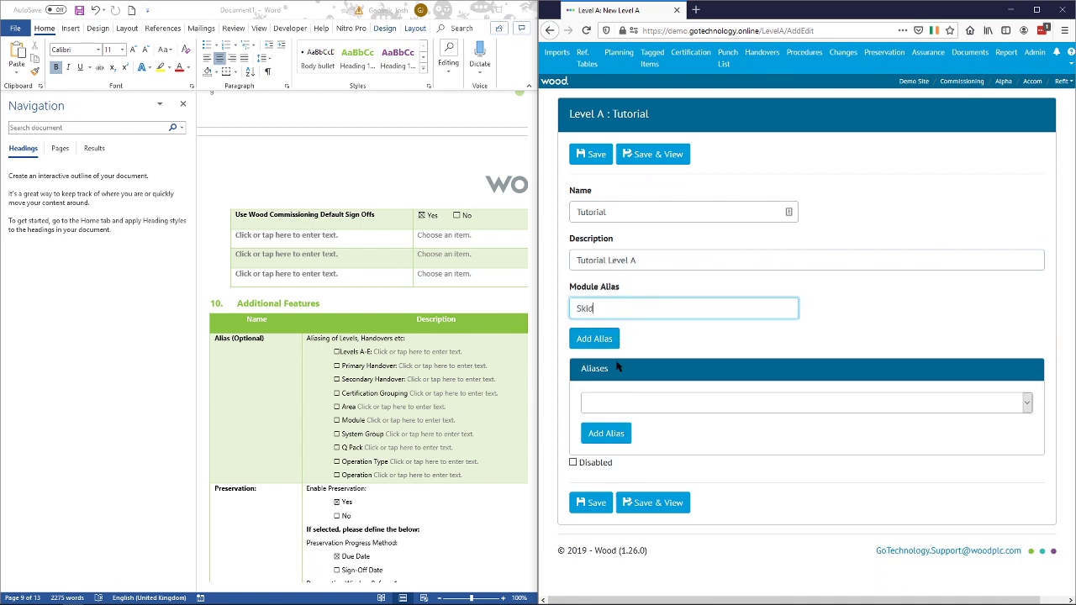
click(679, 153)
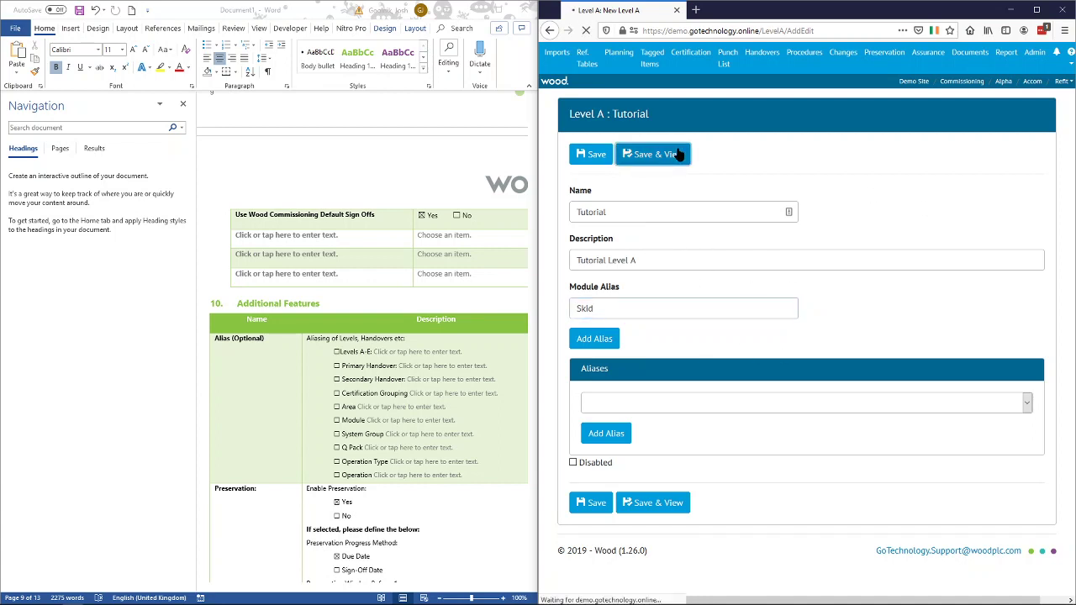
Step: Edit the Tutorial Level A record to clear its Module alias, and save and view it
click(589, 157)
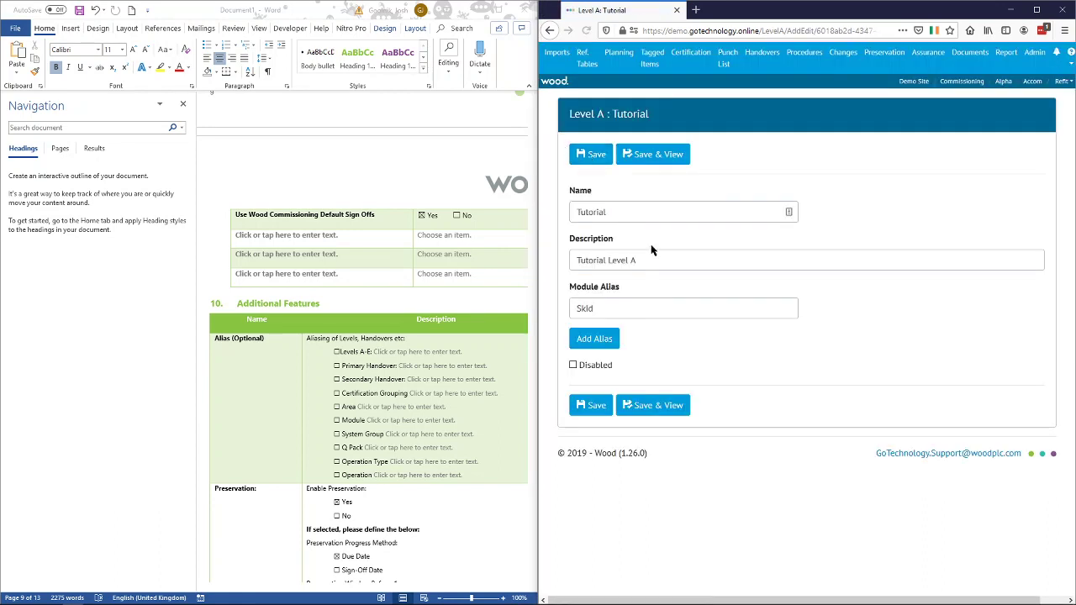
double_click(650, 319)
key(BackSpace)
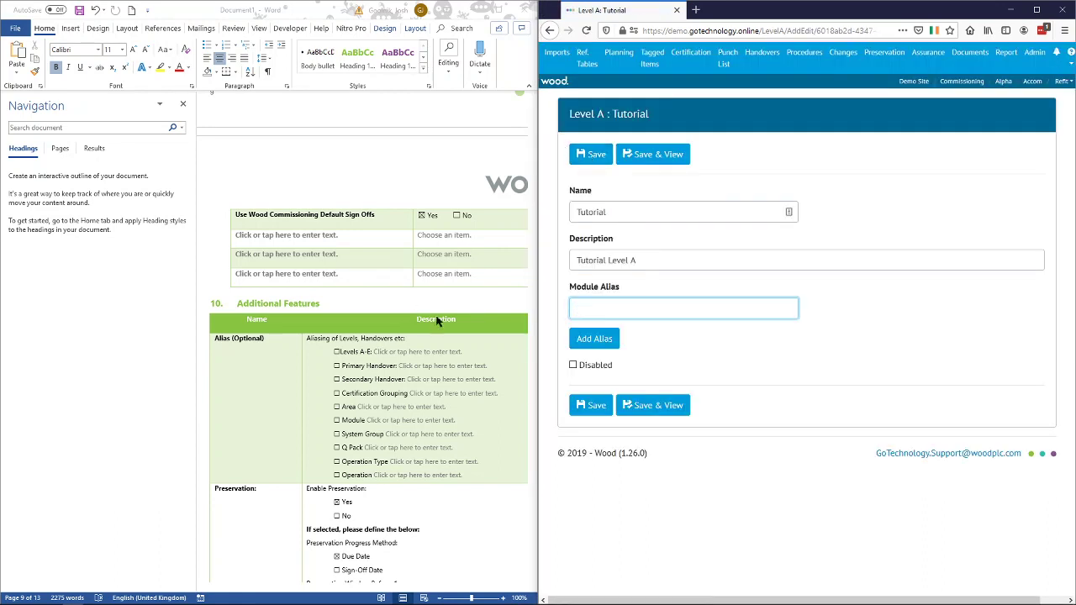
click(664, 404)
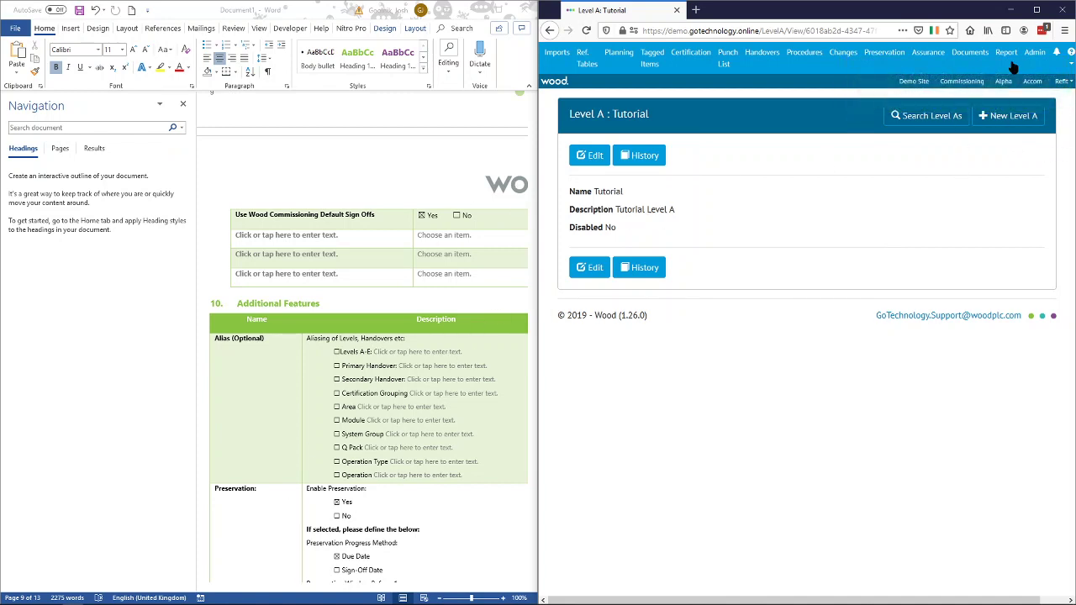
Step: Start a new Level B record named "Tutorial" with the description "Tutorial Level B"
click(1046, 61)
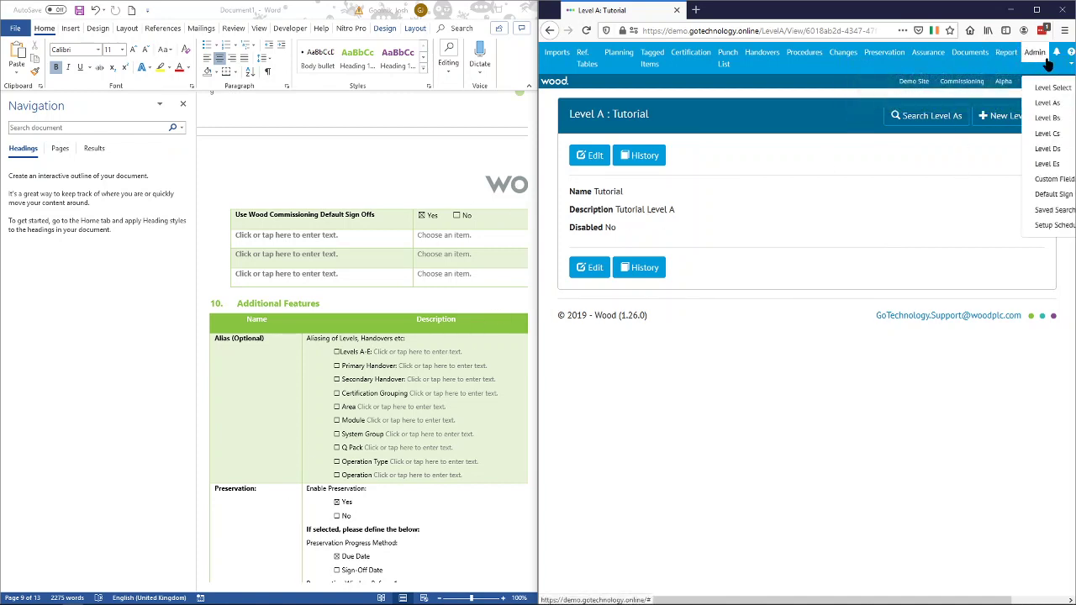
click(1063, 123)
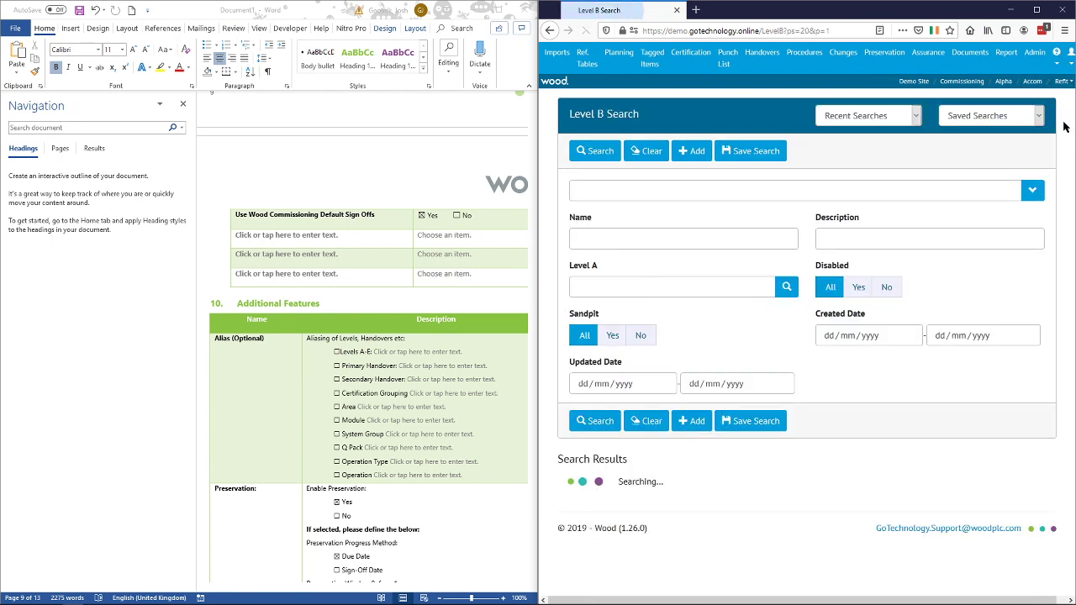
click(685, 151)
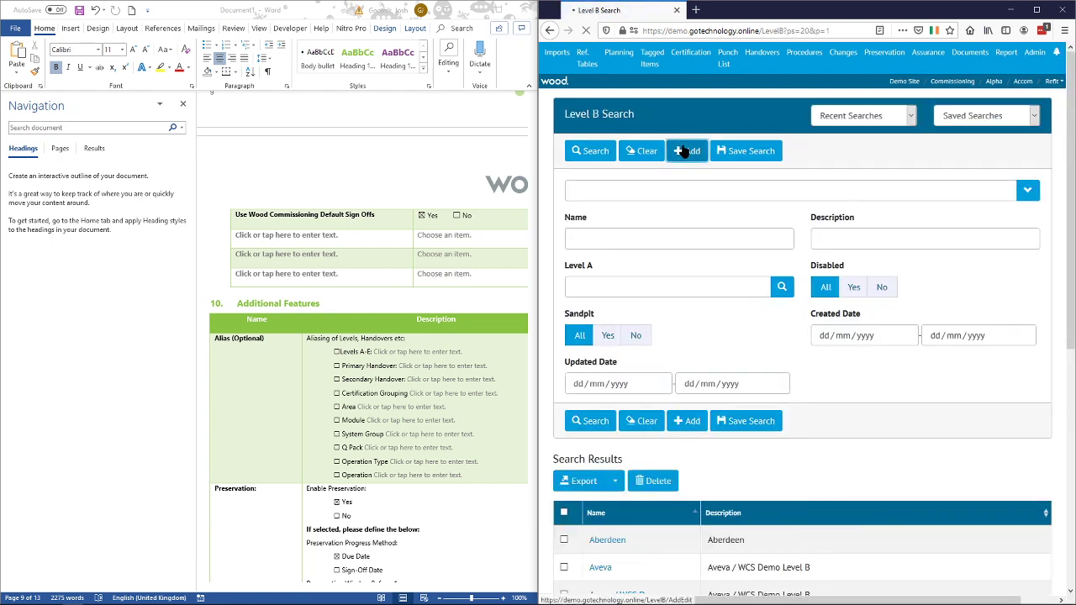
click(707, 207)
text(Tutorial)
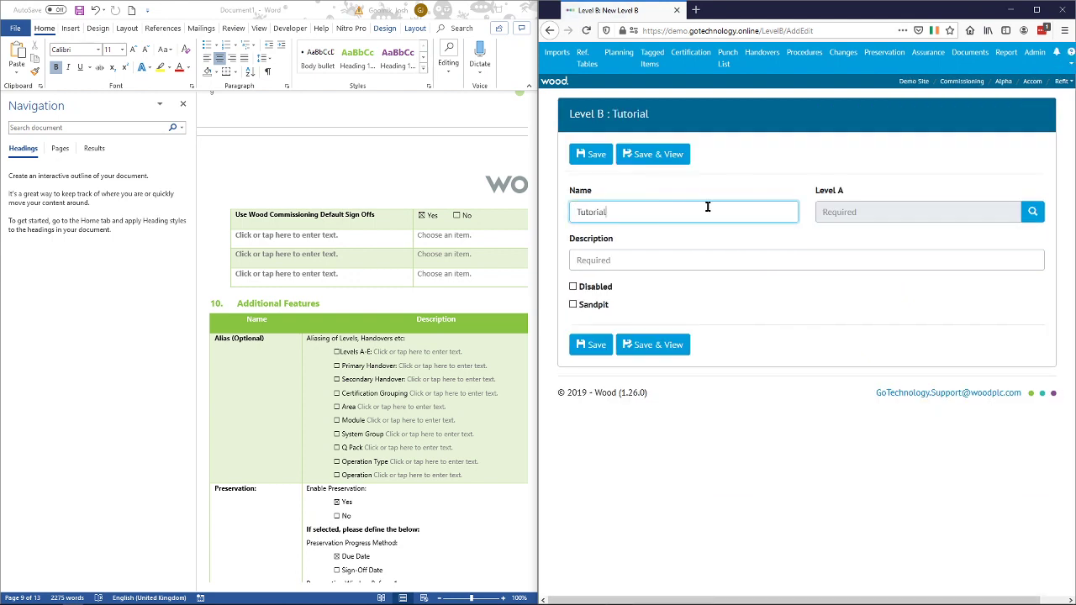
key(Tab)
text(Tuto)
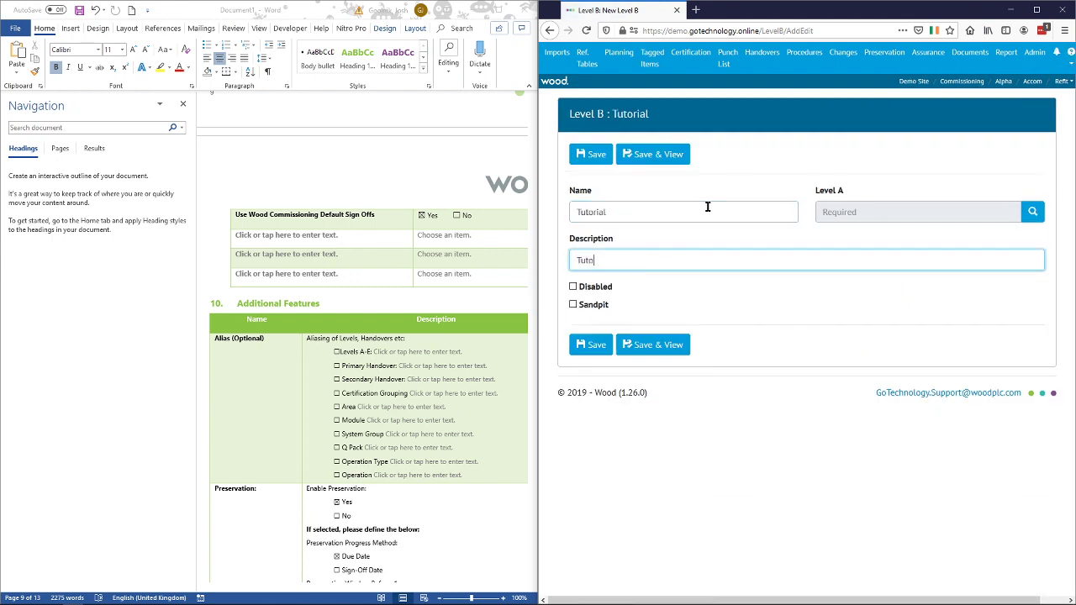
text(rial Level B)
Step: Assign the "Tutorial" Level A as the parent of the new Level B, and save and view the record
click(1032, 211)
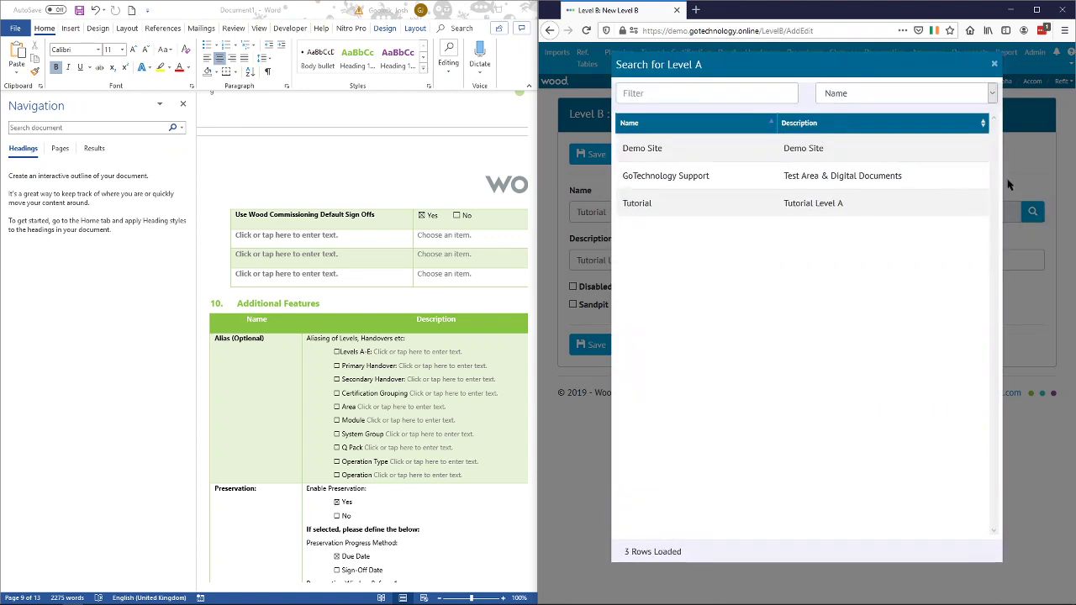
click(699, 207)
click(661, 159)
click(661, 159)
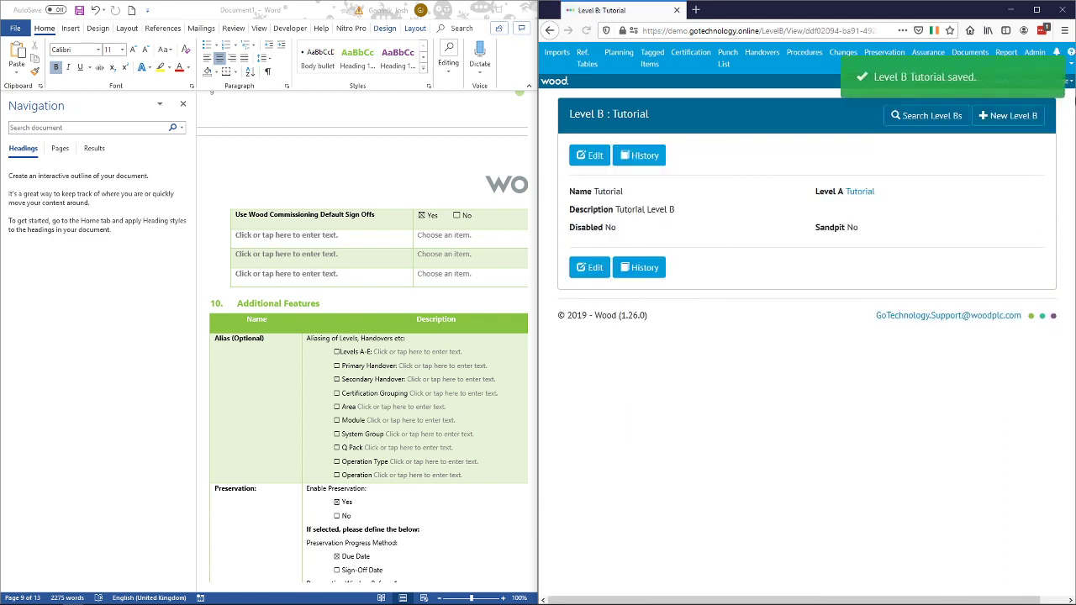
Step: Start a new Level C record named "Tutorial", described as "Tutorial Level C", with the "Tutorial" Level B as its parent
click(1035, 57)
click(1046, 135)
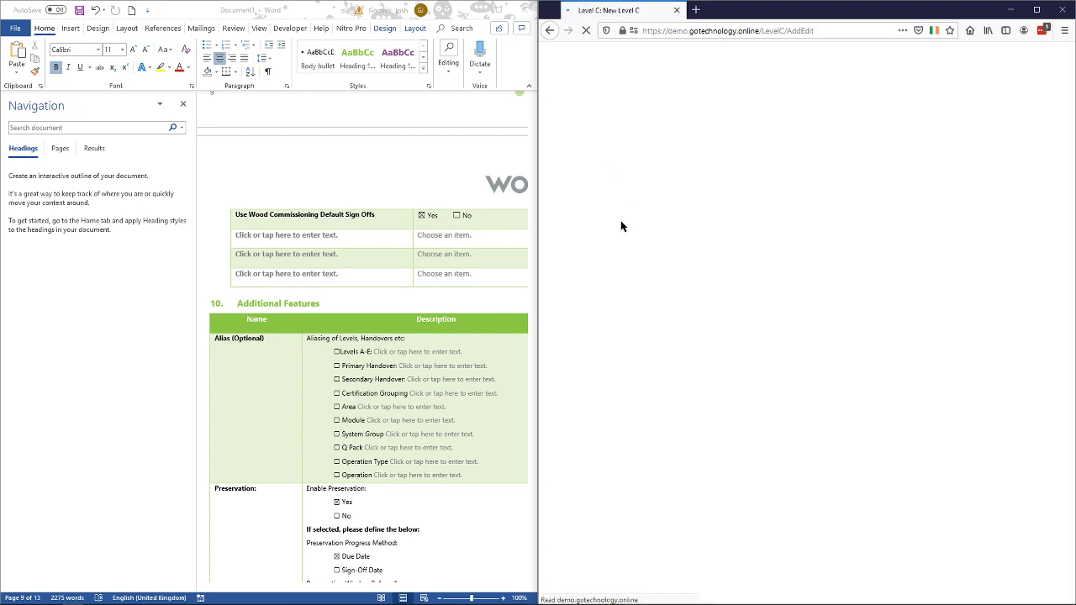
click(617, 211)
text(Tutorial)
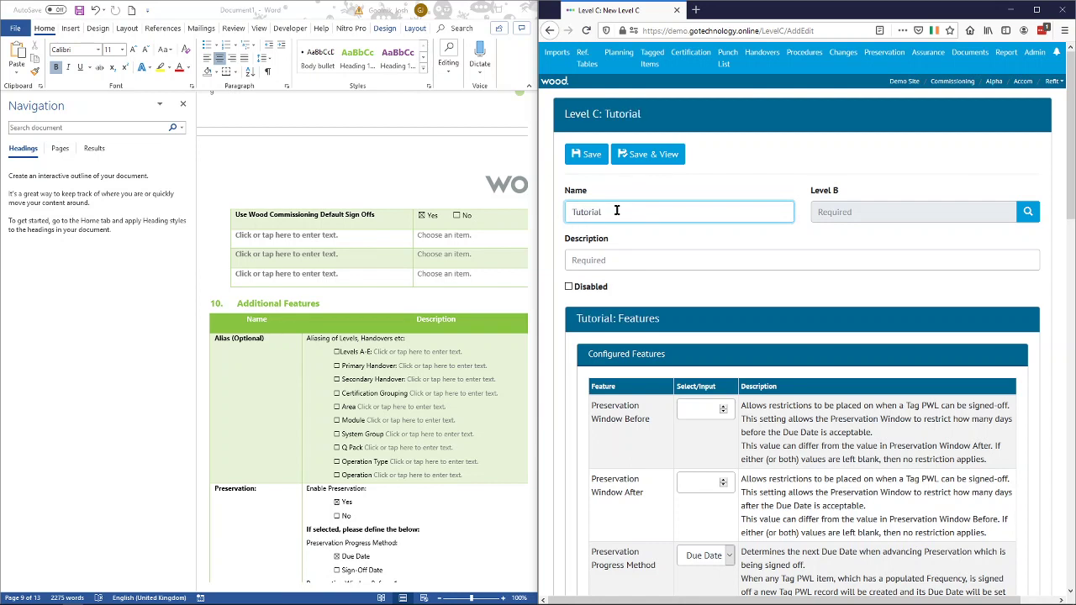
key(Tab)
text(T)
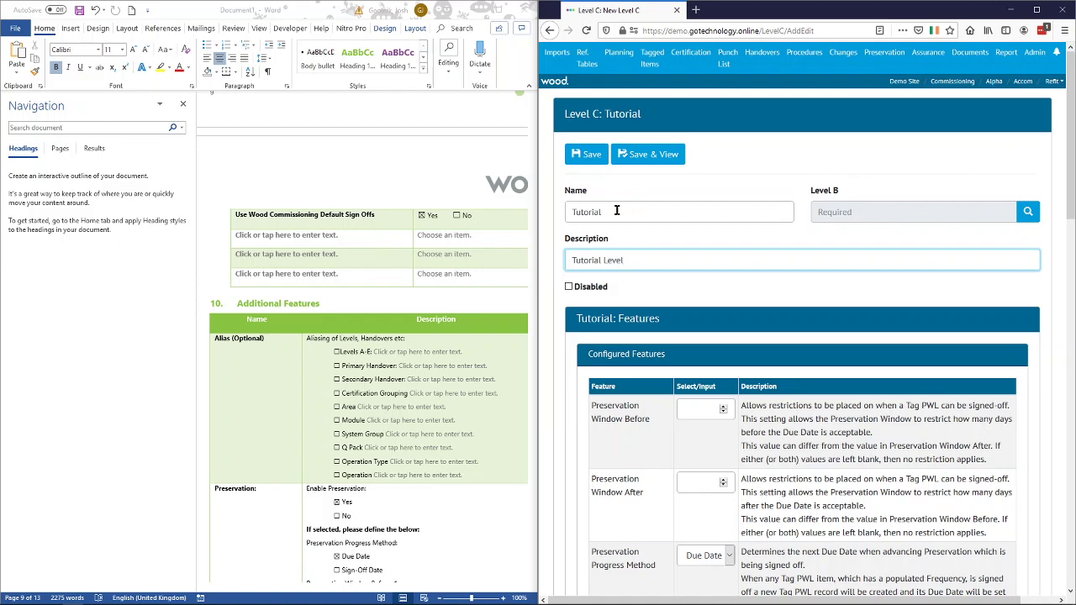
text(utorial Level C)
click(1027, 211)
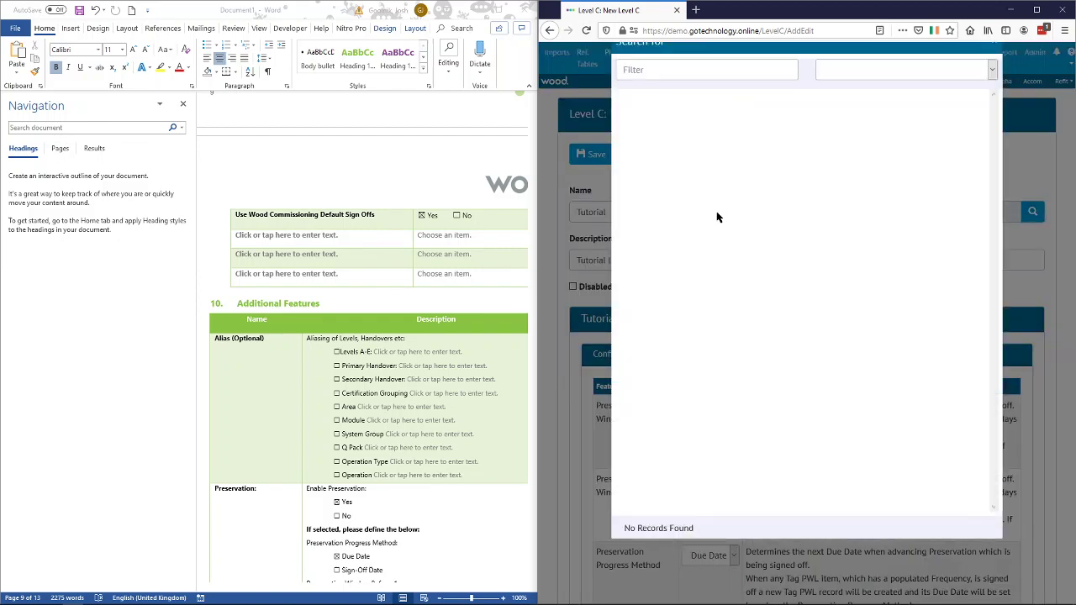
click(699, 507)
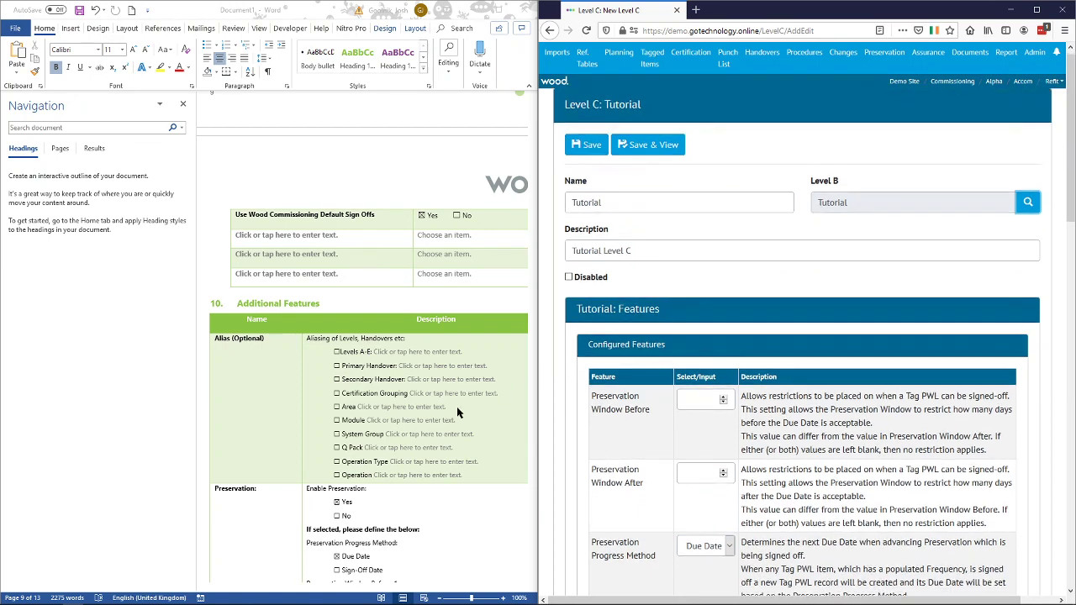
Step: Set the Level C's Preservation Window Before to 1 and Preservation Window After to 2, following the Word document
scroll(458, 412, down, 1)
scroll(698, 462, down, 3)
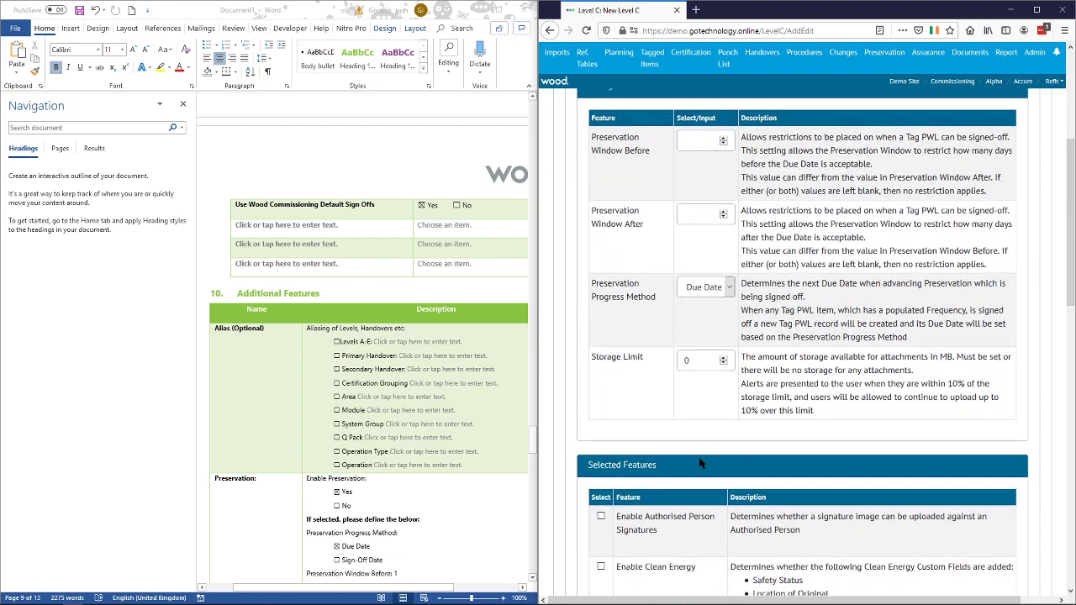
scroll(699, 462, up, 1)
scroll(481, 450, down, 1)
scroll(481, 450, down, 1)
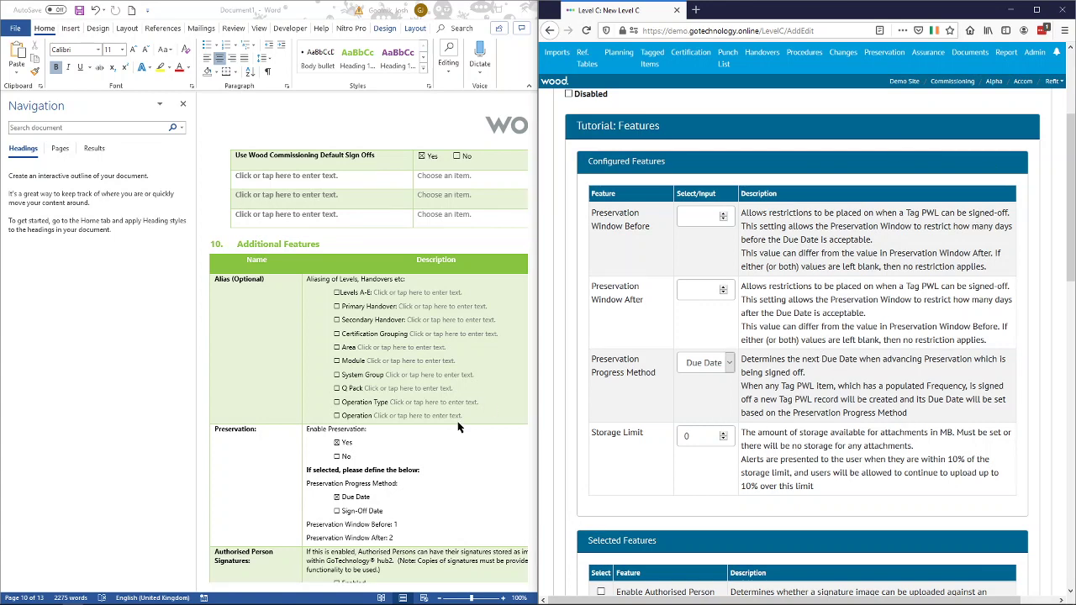
click(705, 216)
text(1)
click(704, 292)
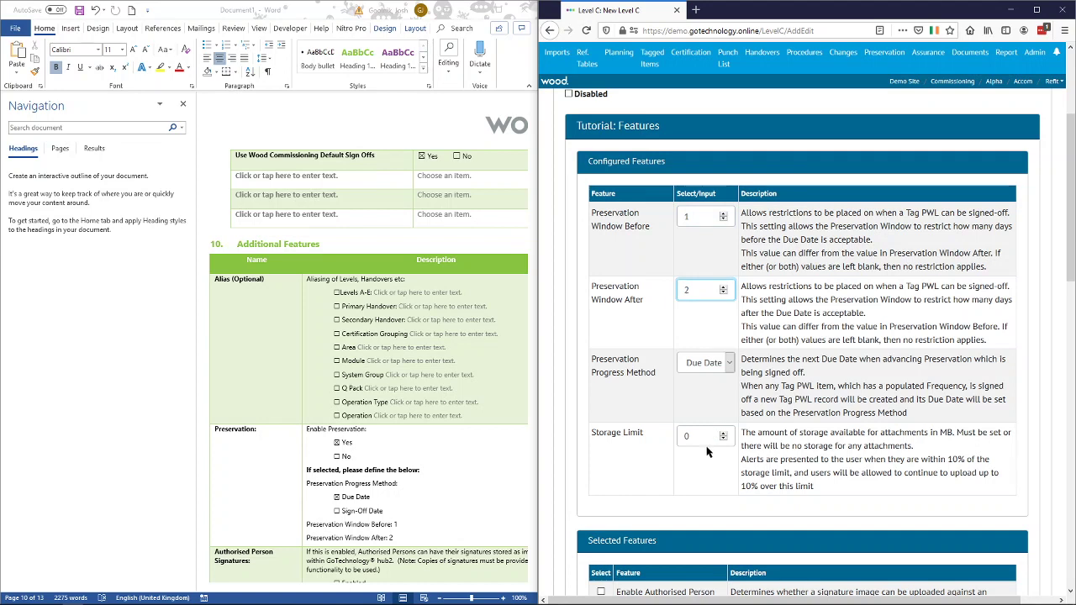
Step: Set the Level C's attachment Storage Limit to 1024 MB
key(Tab)
key(Tab)
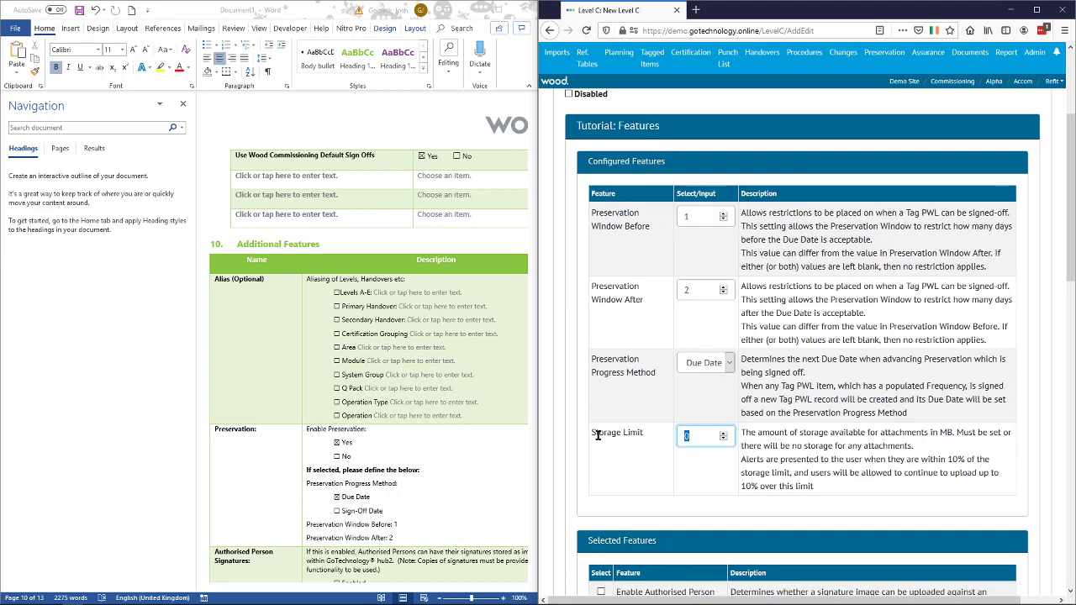
text(1)
click(826, 468)
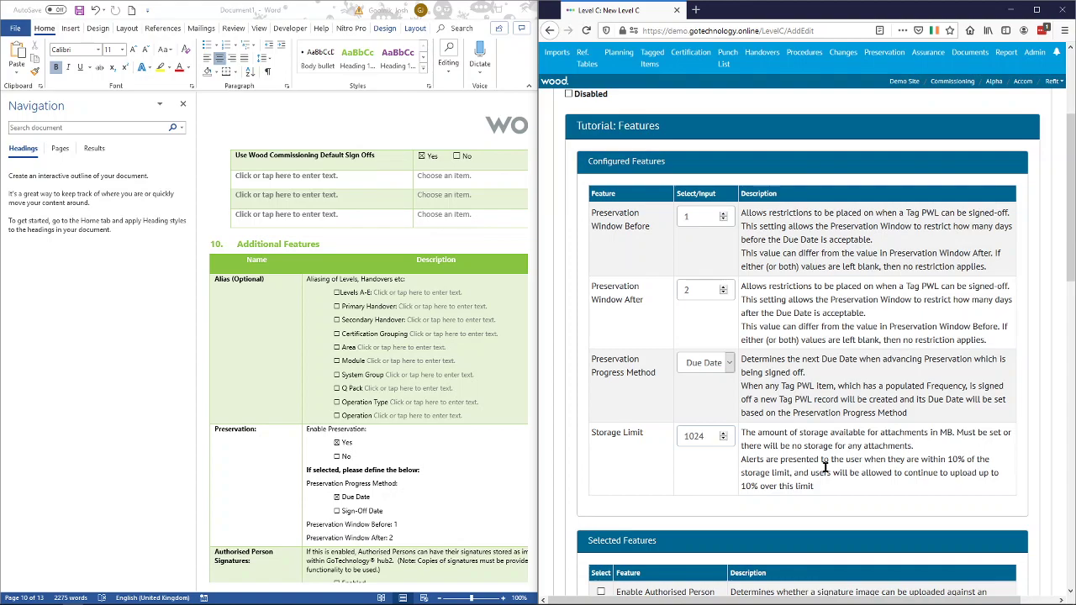
Step: Compare the selected features with the Word document, disable Certification Grouping for the Level C, and save and view the record
scroll(826, 468, down, 5)
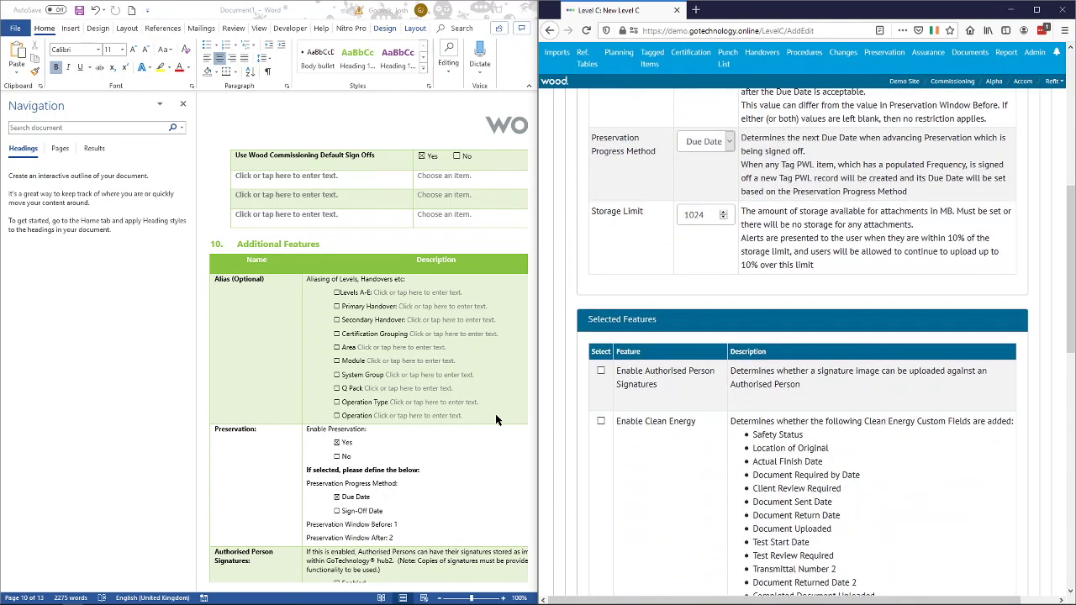
scroll(495, 413, down, 1)
scroll(811, 438, down, 2)
scroll(811, 437, down, 8)
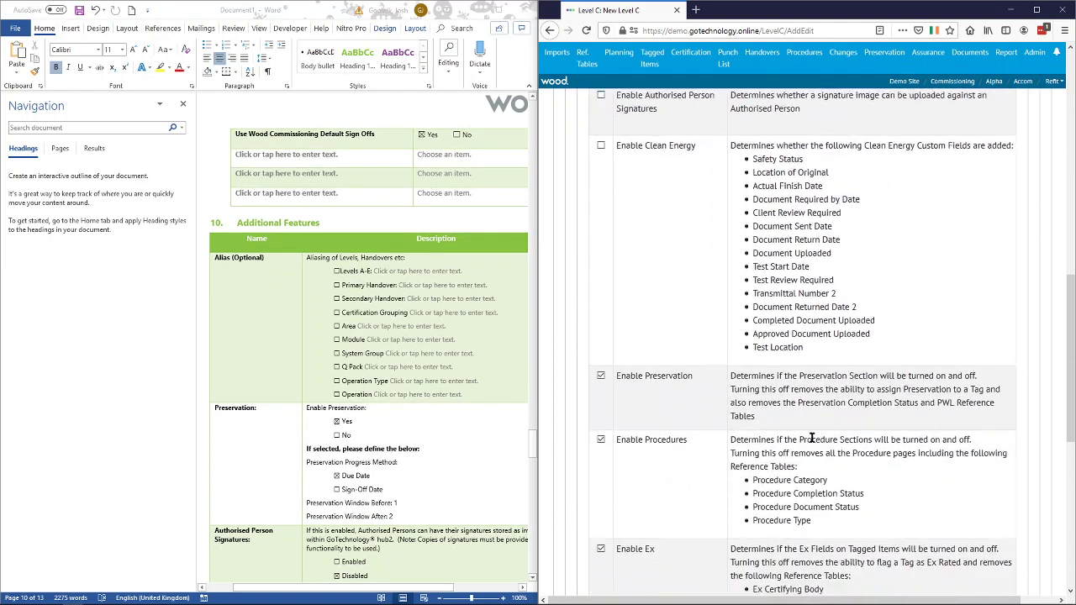
scroll(811, 437, up, 1)
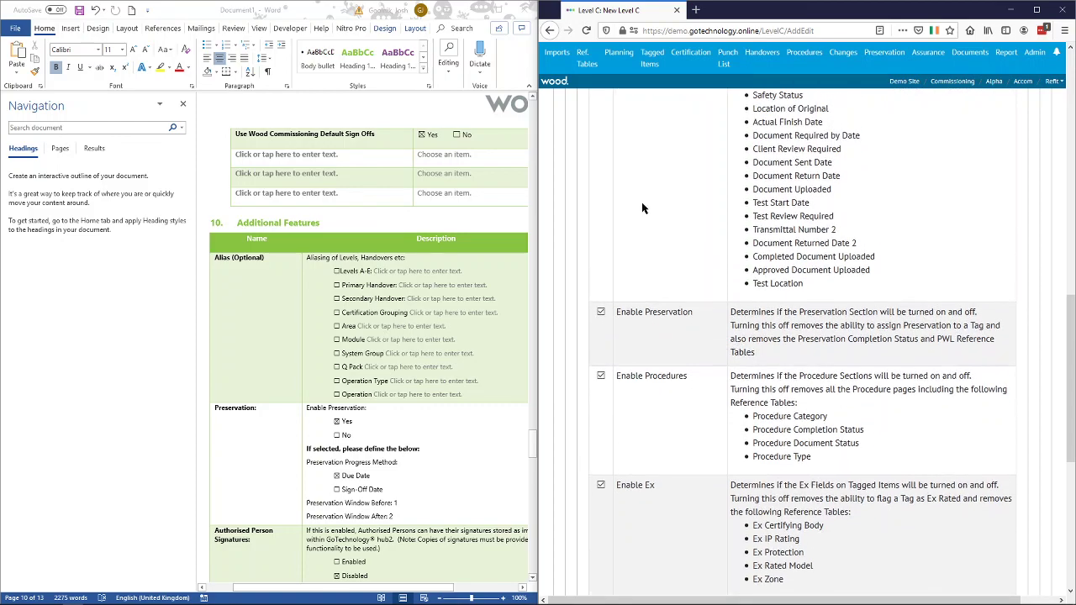
scroll(758, 221, down, 4)
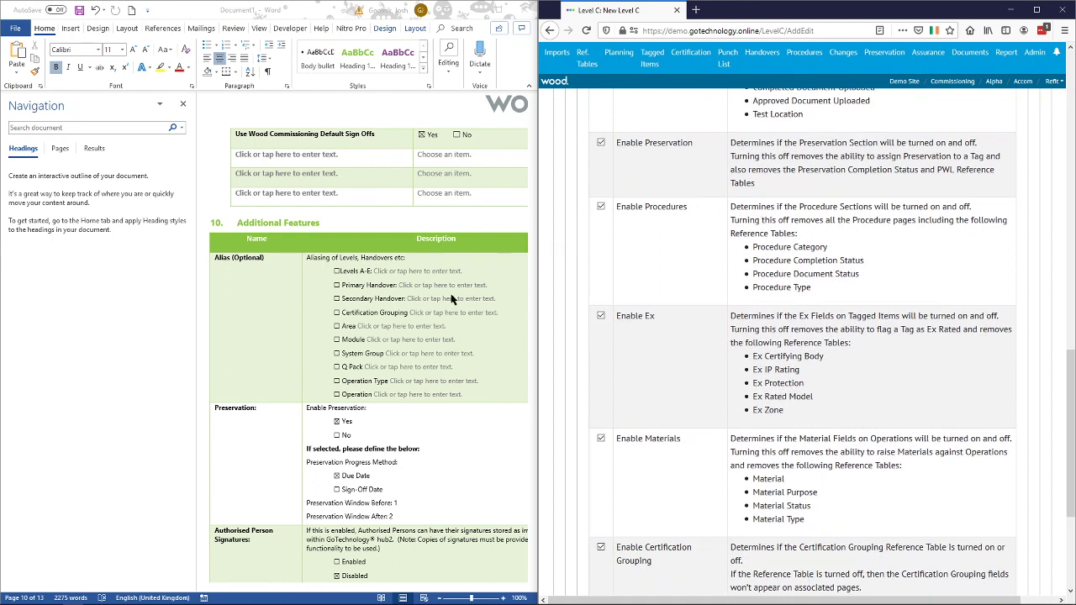
scroll(450, 301, down, 2)
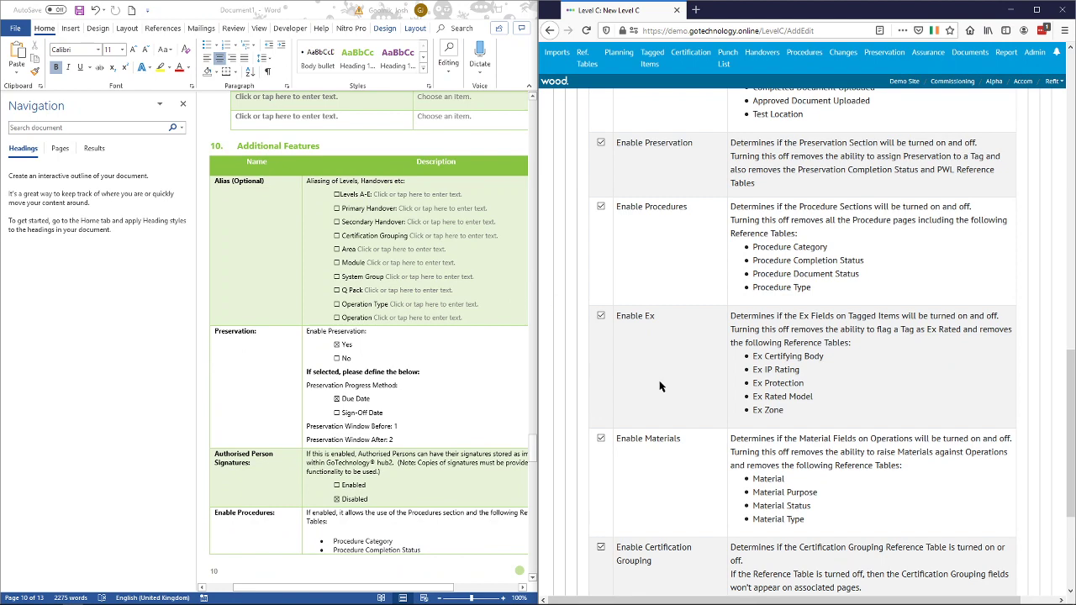
scroll(660, 386, down, 3)
scroll(660, 387, down, 1)
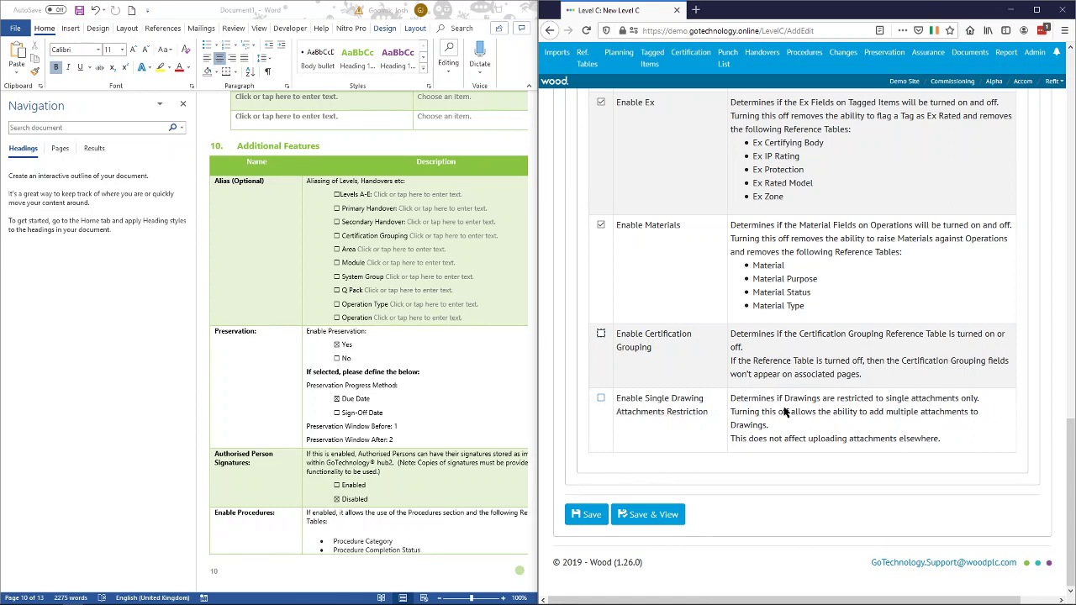
click(672, 521)
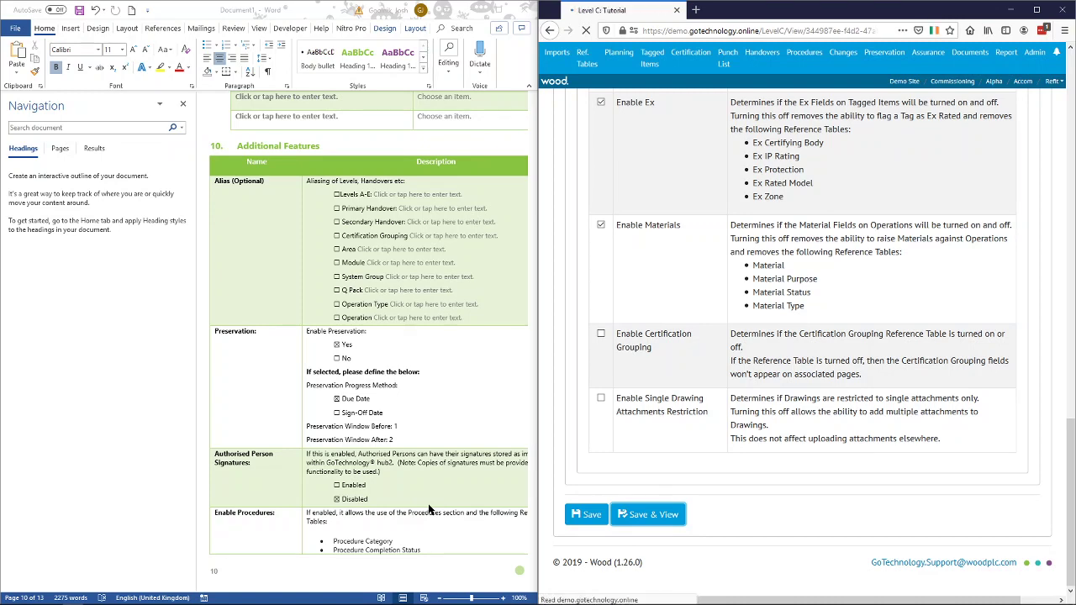
Step: Edit the Tutorial Level C's digital document footer to show Page Number on the right and Generated Date in the centre
scroll(904, 388, down, 1)
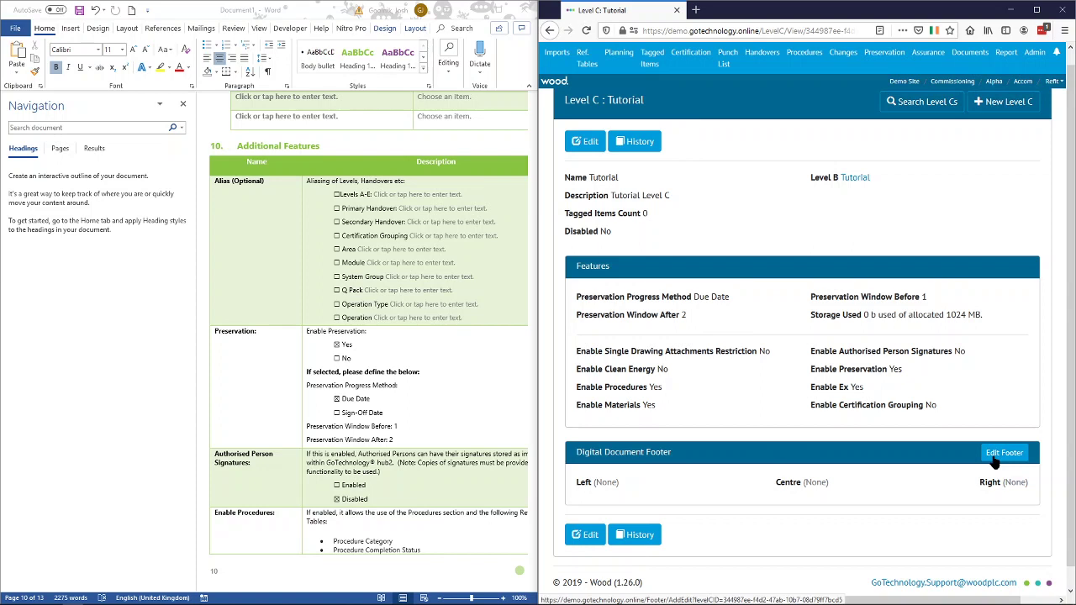
click(996, 458)
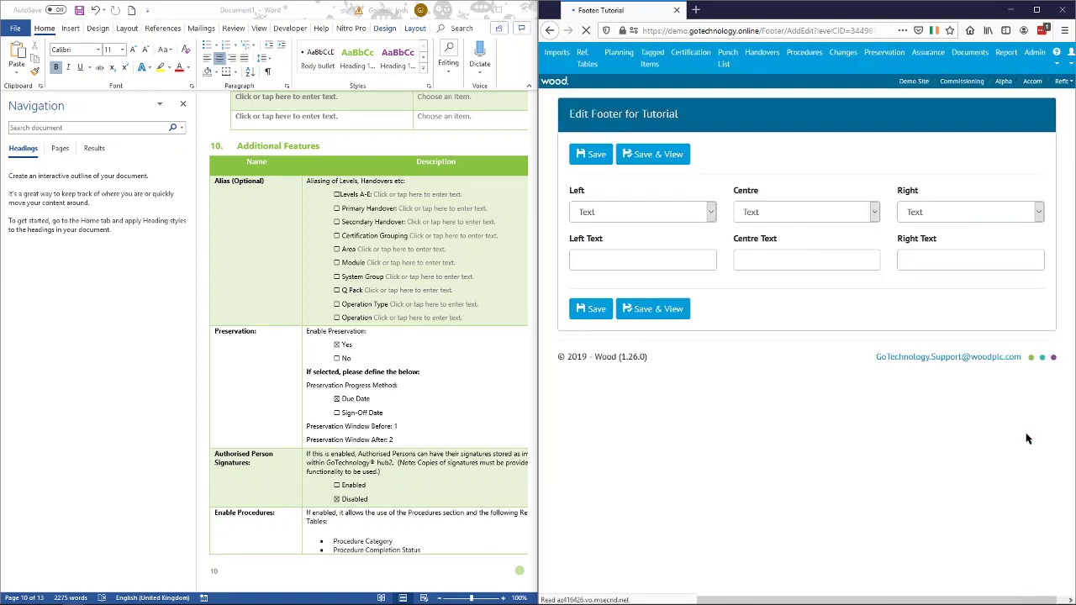
click(712, 212)
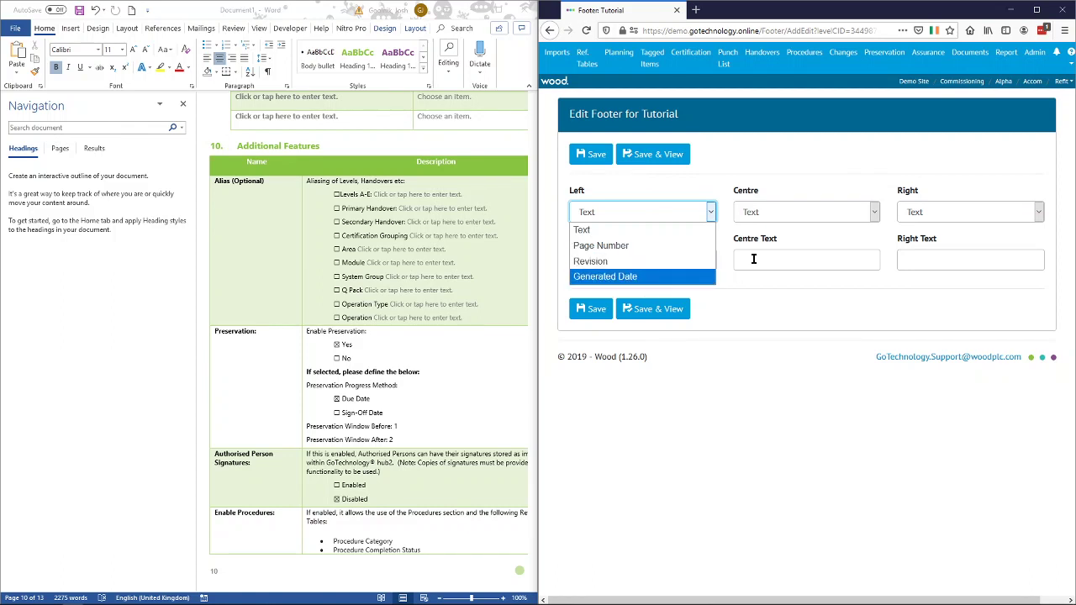
click(974, 212)
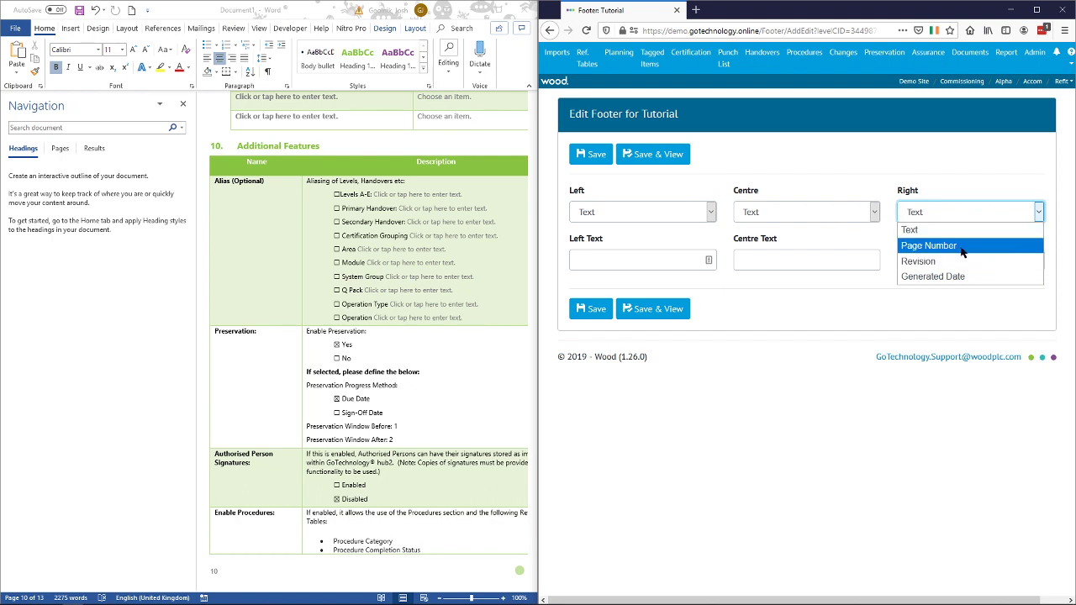
click(966, 247)
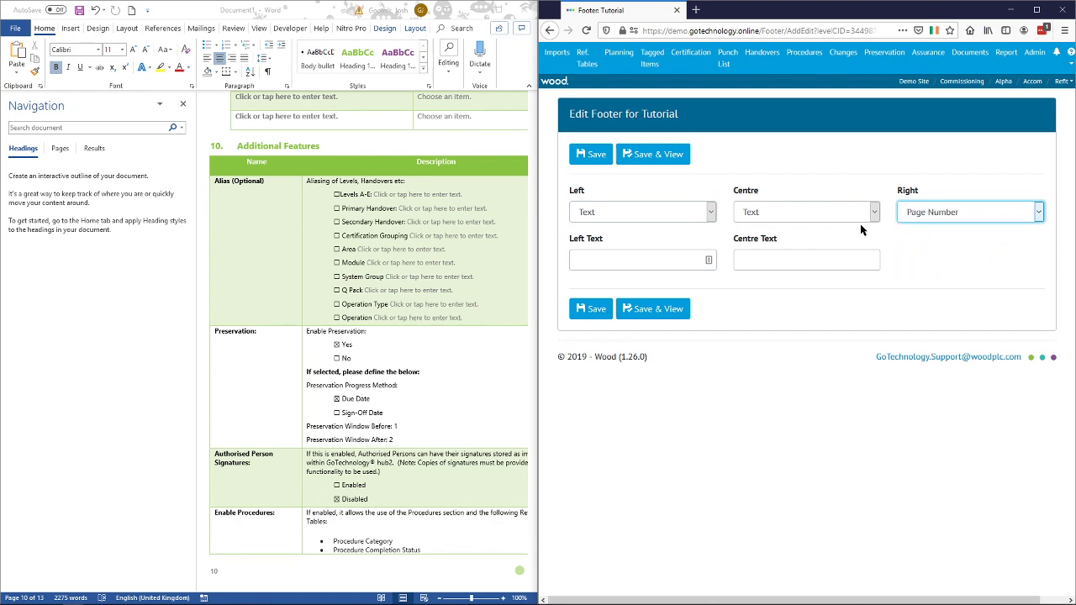
click(830, 215)
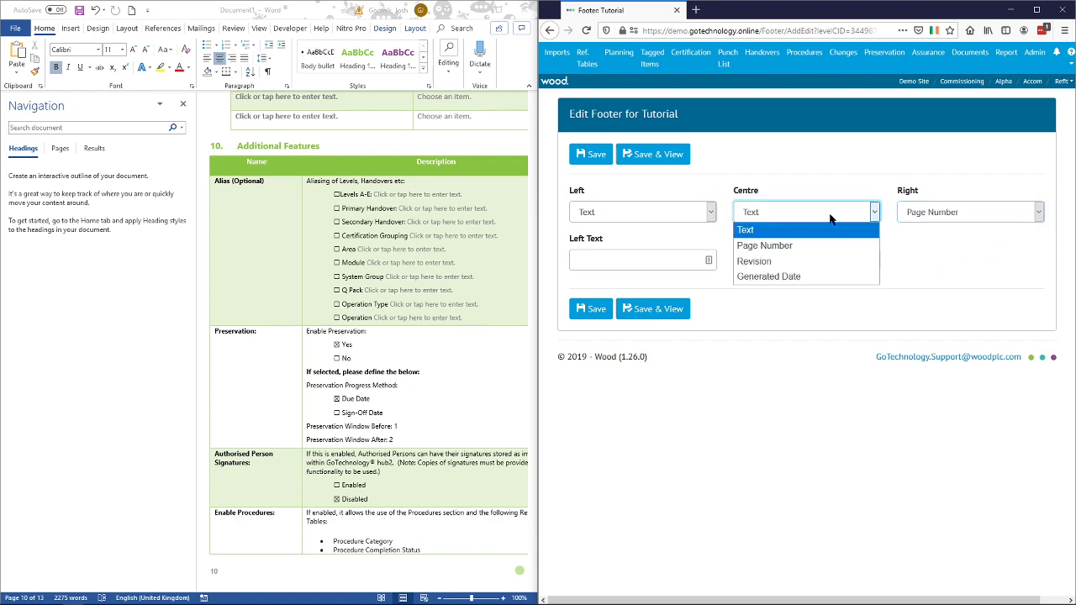
click(802, 277)
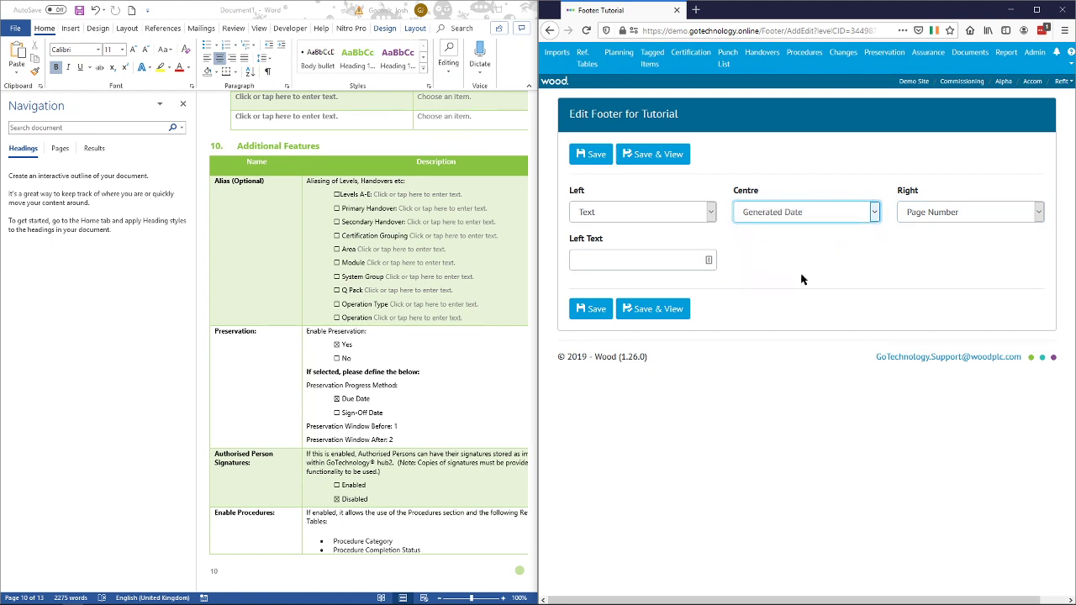
Step: Set the footer's left text to "Wood", save it, and view its change history
click(671, 217)
click(664, 230)
click(658, 258)
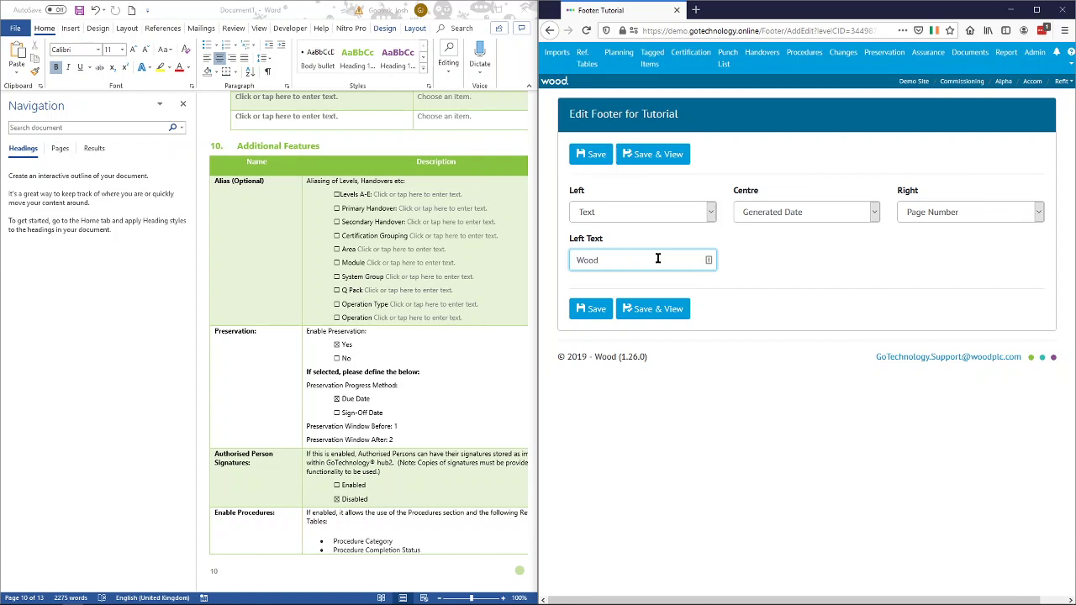
click(682, 309)
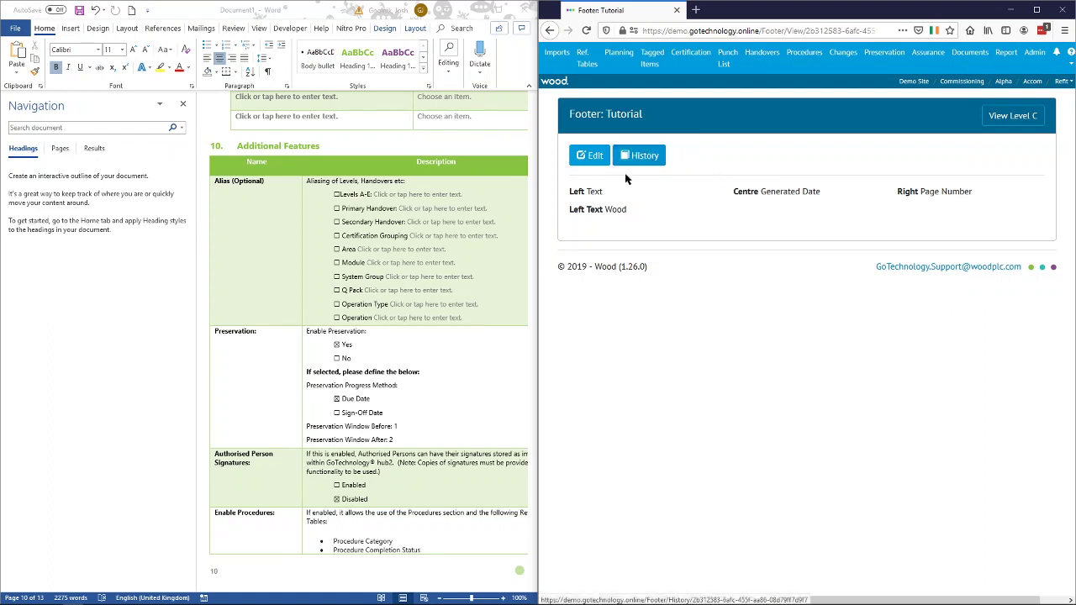
click(647, 161)
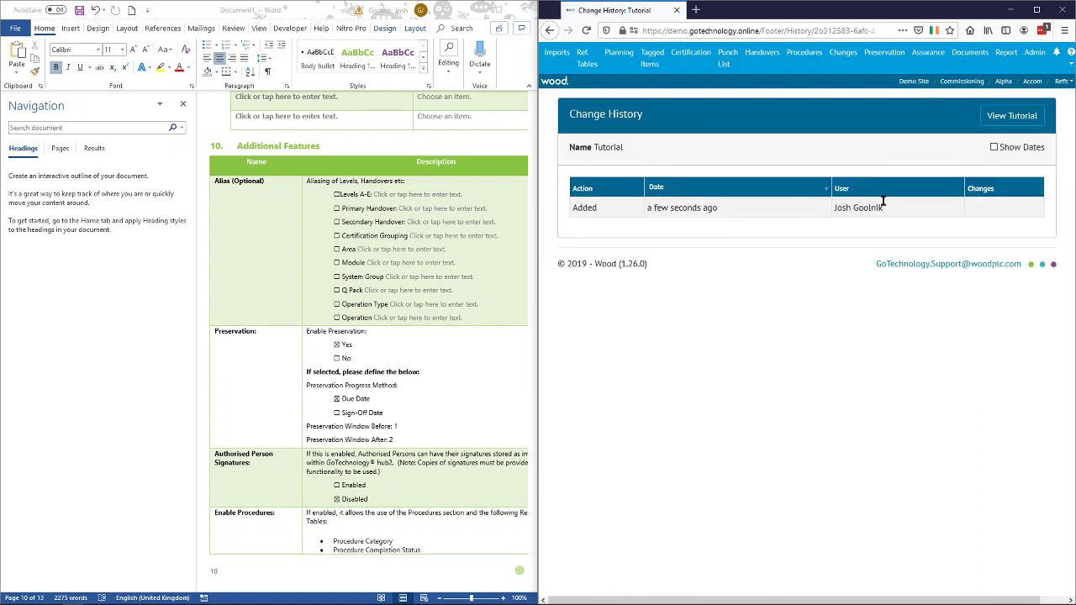
Step: Start a new Level D record named "Tutorial"
click(1062, 80)
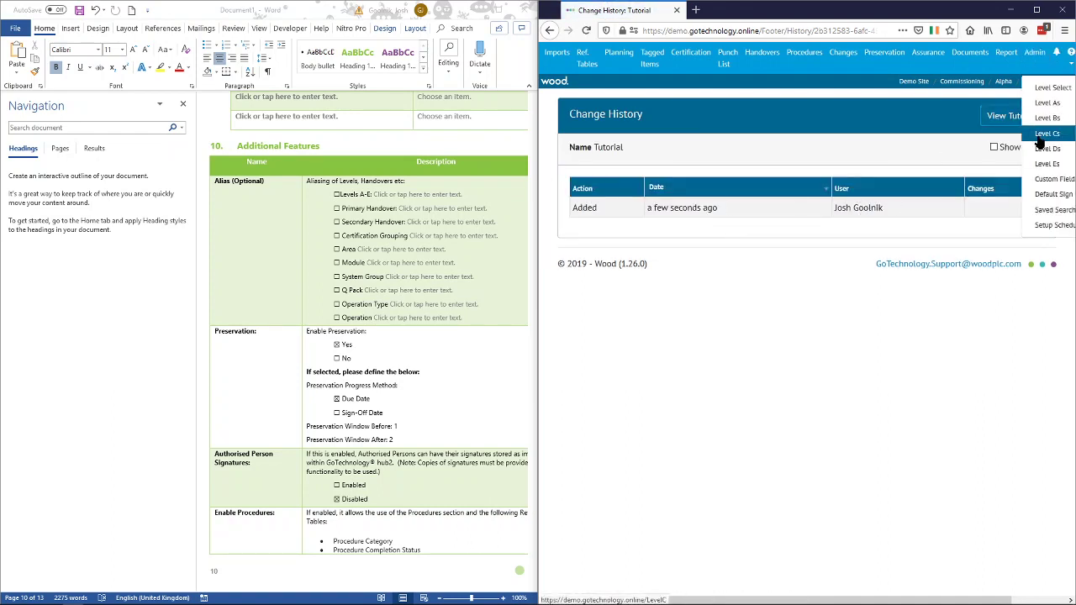
click(1044, 148)
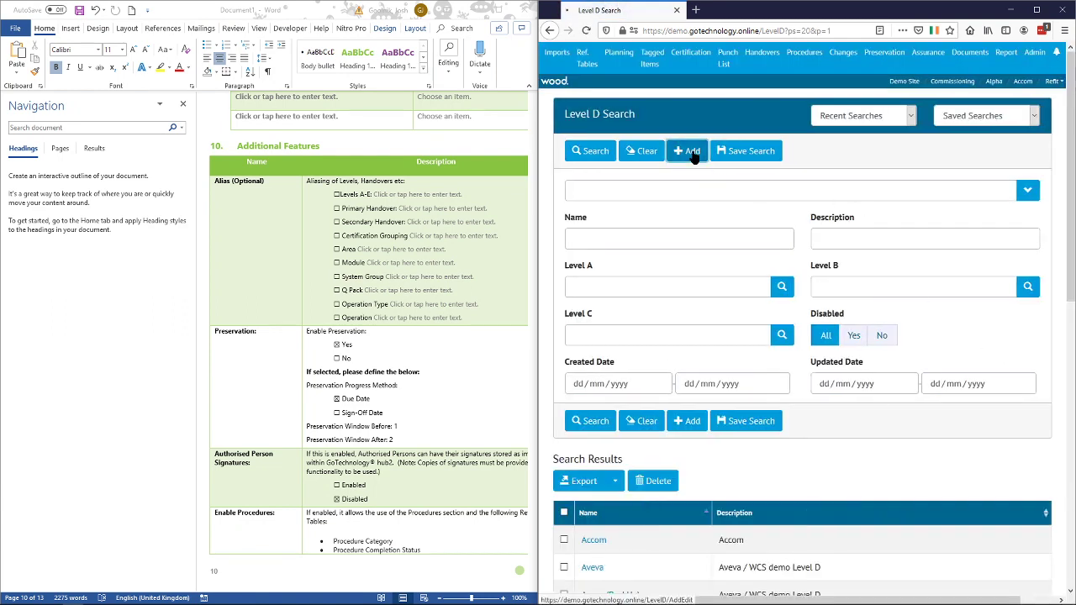
click(691, 152)
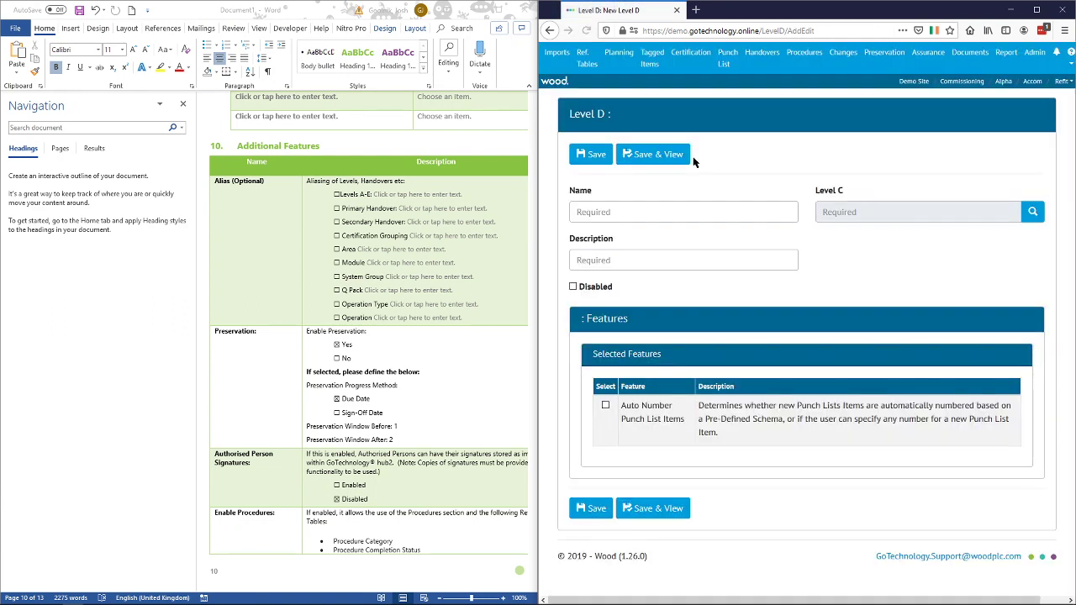
click(660, 213)
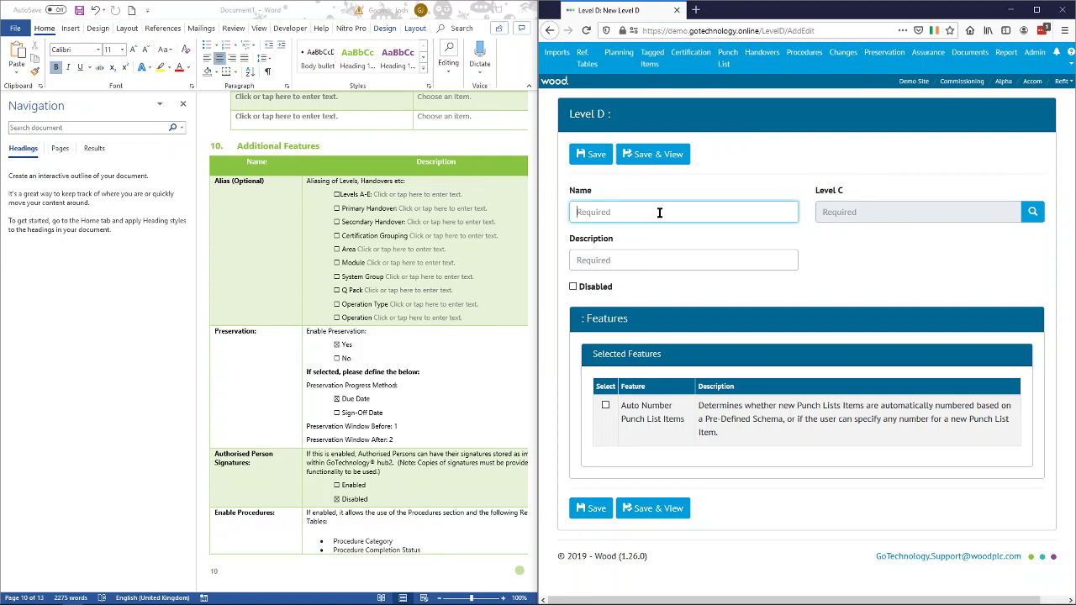
text(Tutorial)
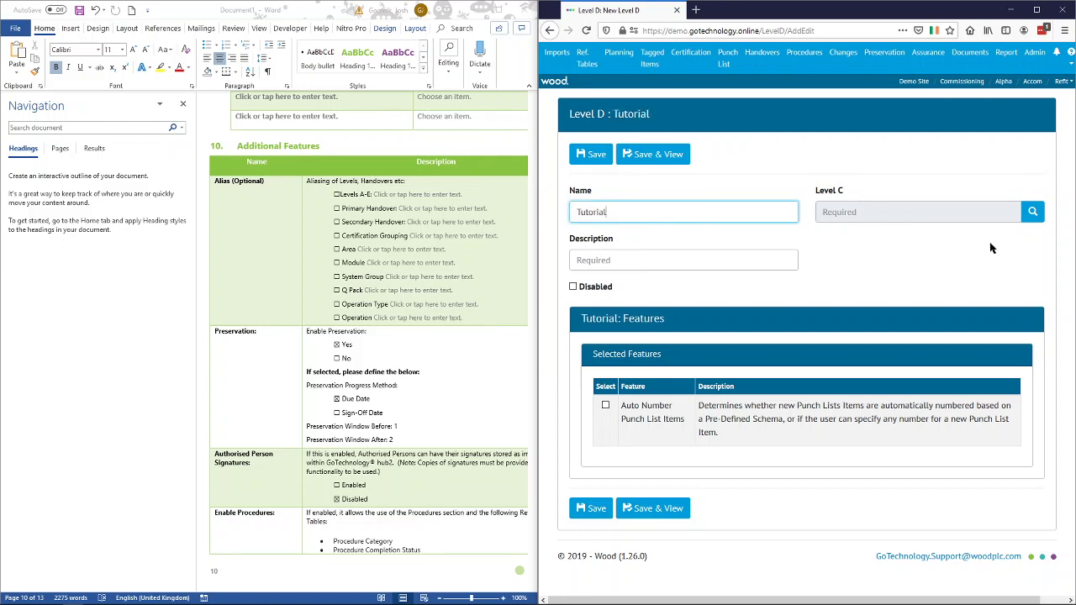
Step: Assign the "Tutorial" Level C as the new Level D's parent and describe the record as "Tutorial Level D"
click(1035, 212)
click(698, 94)
text(tut)
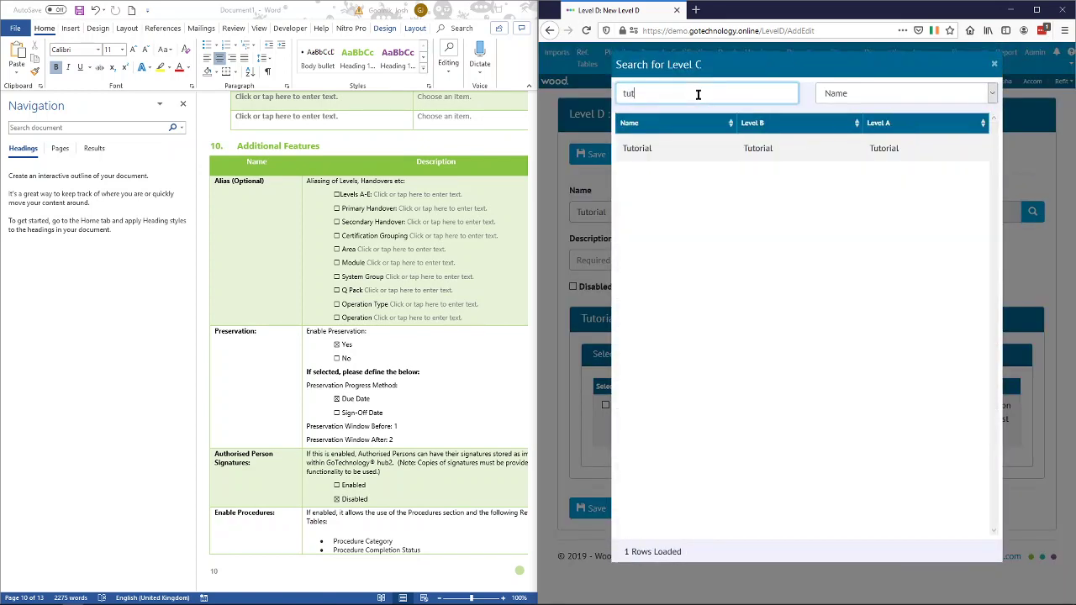
click(696, 151)
click(652, 262)
text(Tutorial Level D)
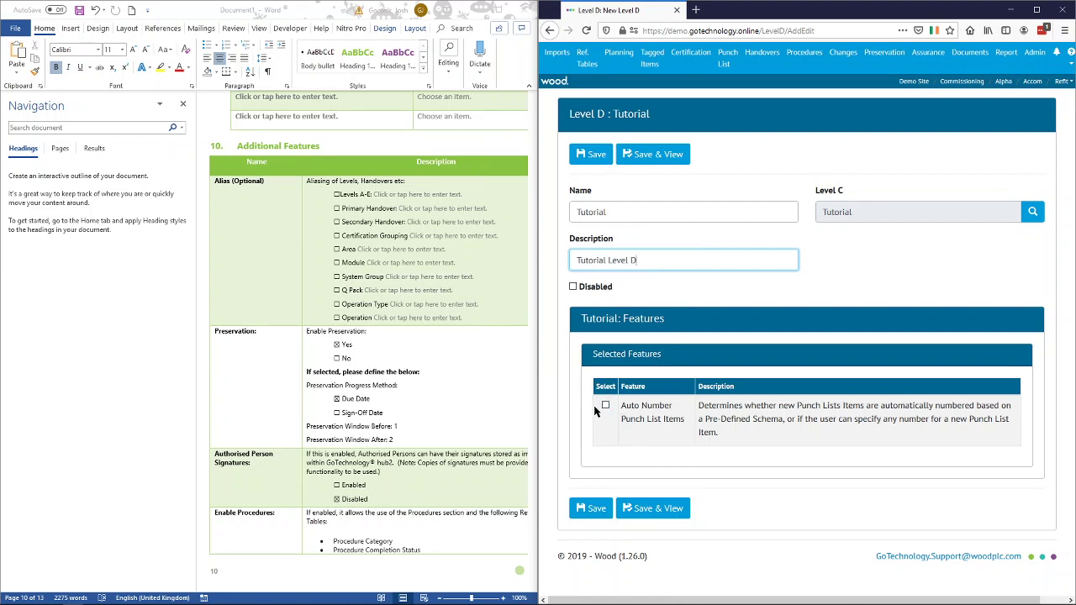
Step: Check the setup document's Additional Features section and save the Tutorial Level D record, opening it in view mode
click(507, 394)
scroll(507, 394, down, 6)
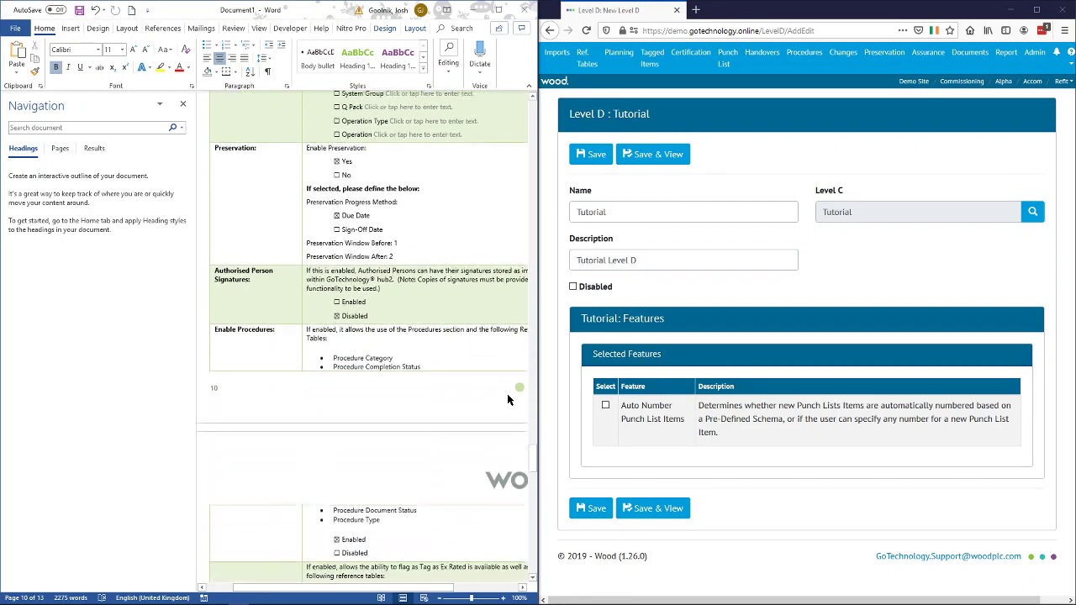
scroll(507, 394, down, 3)
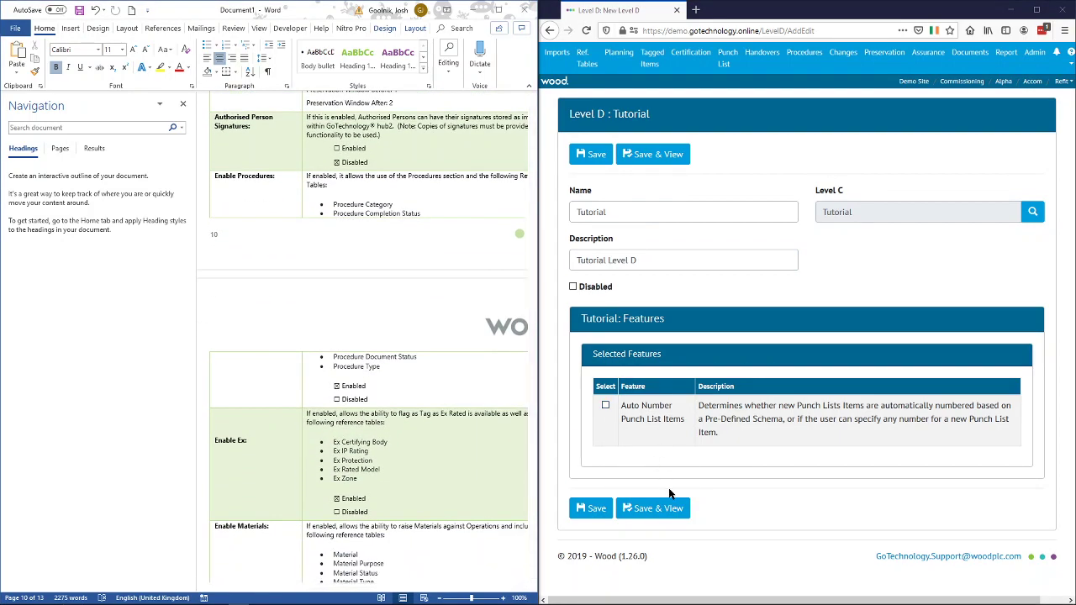
click(646, 513)
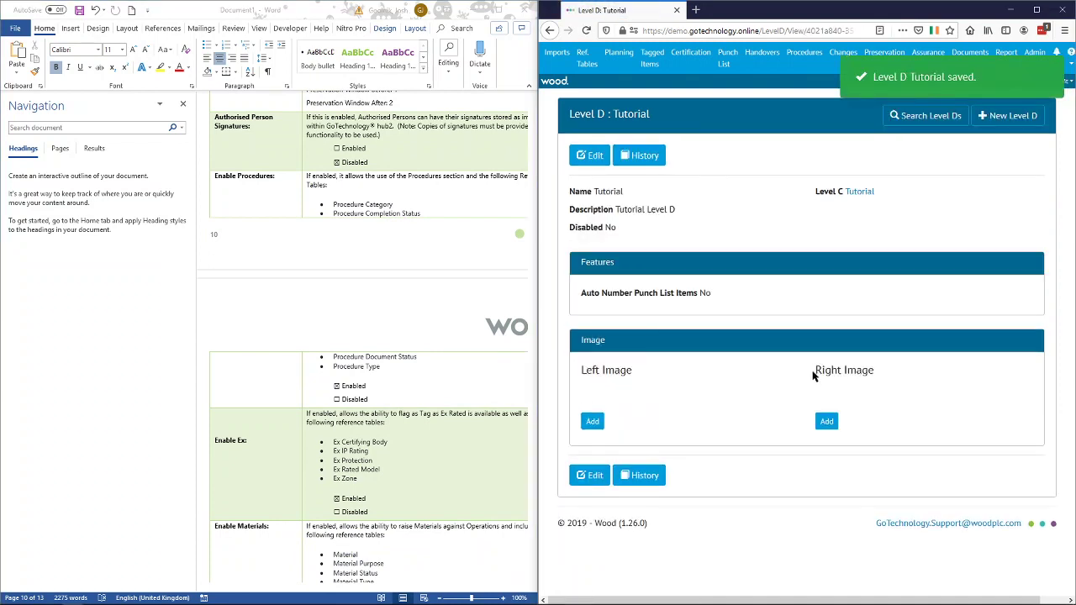
Step: Following the setup document's Logos section, upload Wood_logo_300px.png as the Level D's left image and Dots-square.png as its right image
key(alt+Tab)
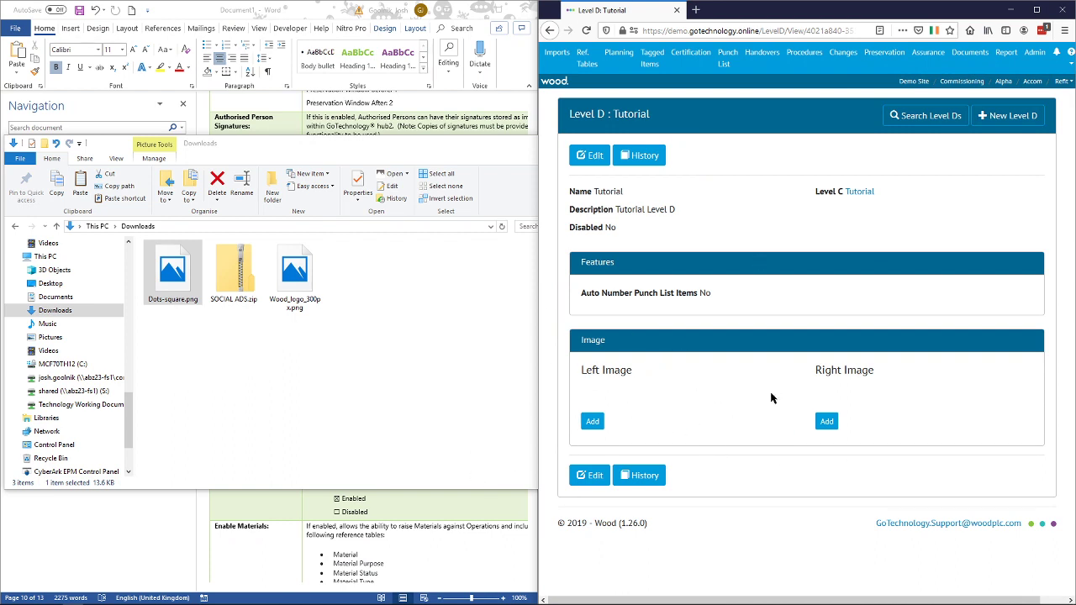
click(299, 548)
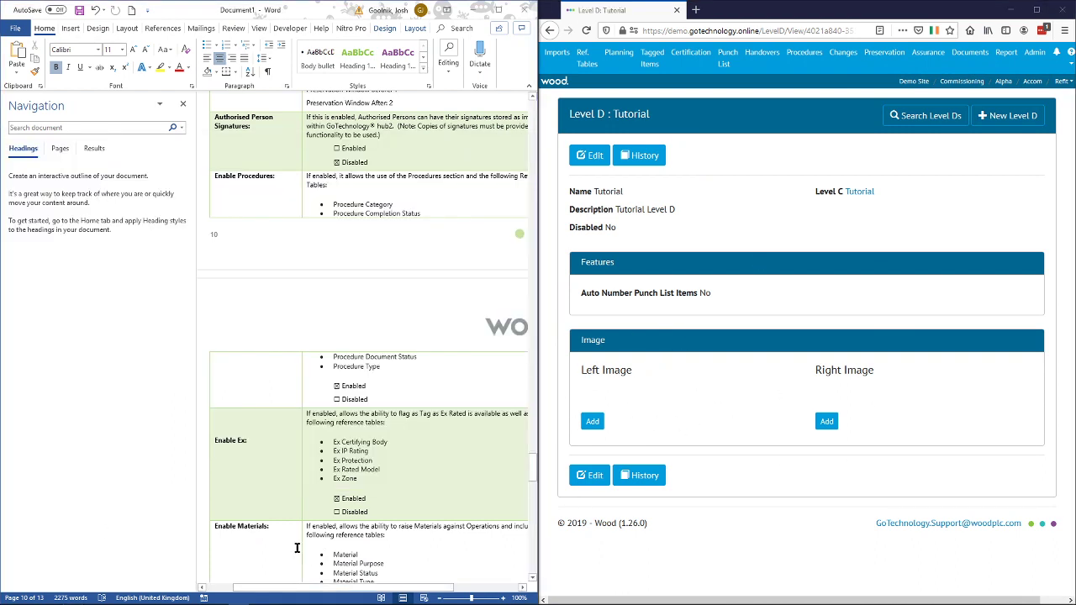
scroll(407, 341, up, 2)
scroll(408, 341, up, 10)
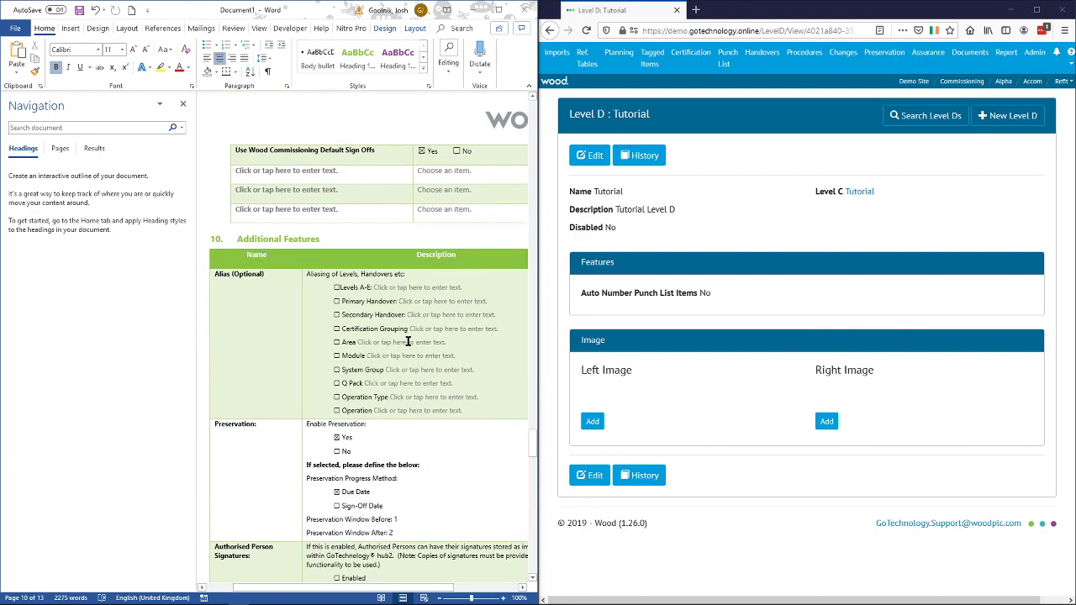
scroll(415, 321, up, 5)
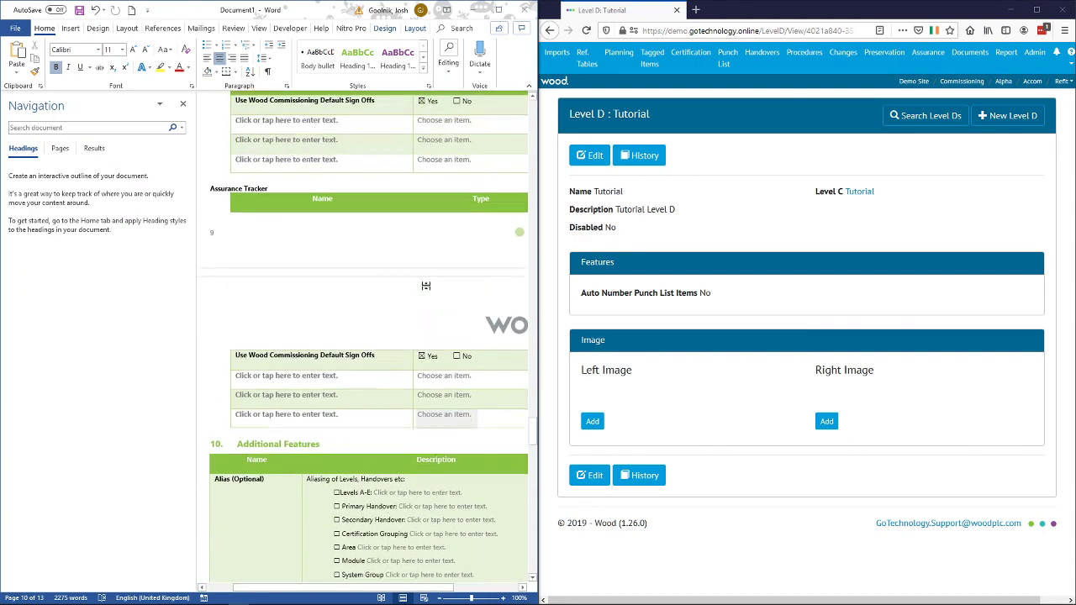
drag(533, 435, 536, 340)
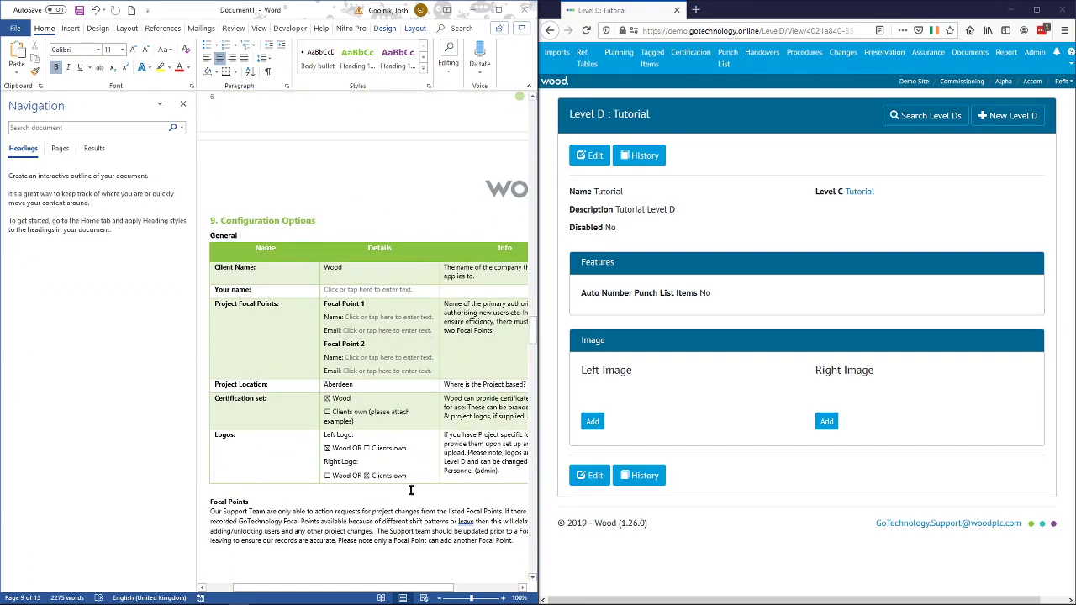
click(592, 426)
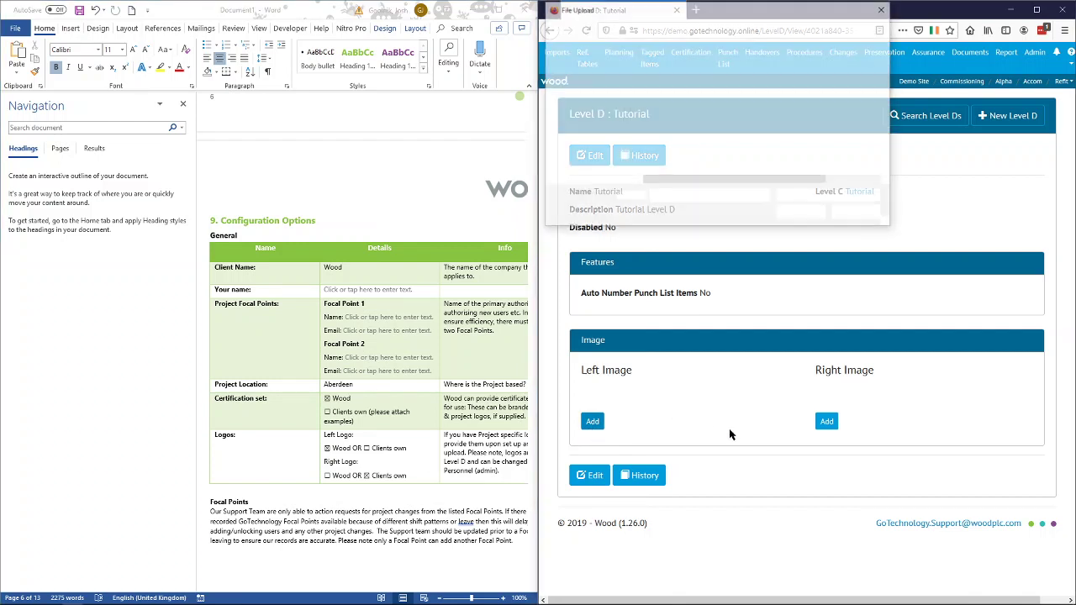
click(594, 114)
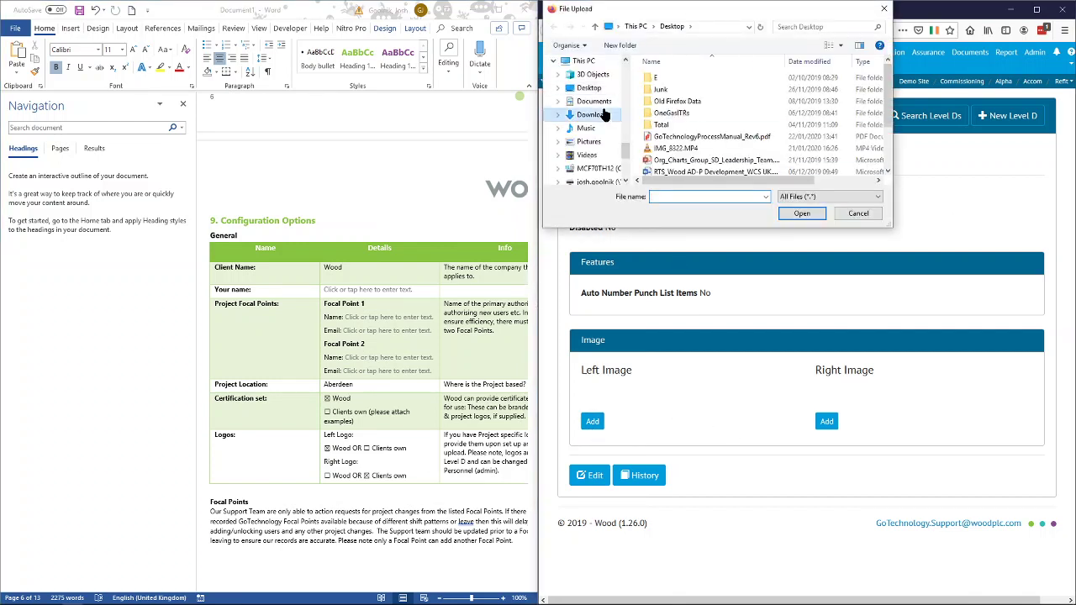
double_click(794, 96)
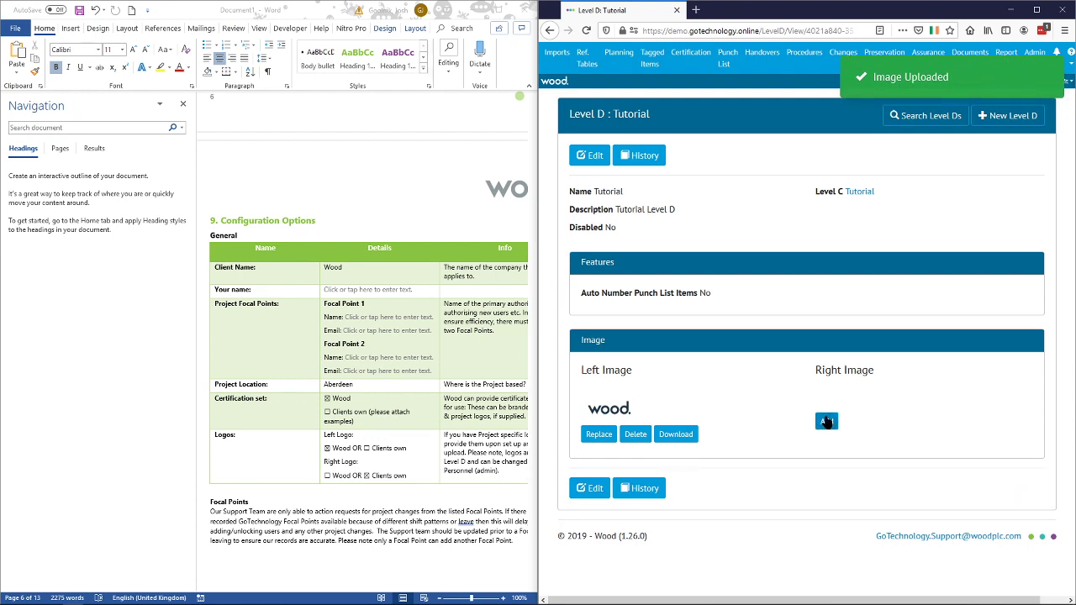
click(827, 421)
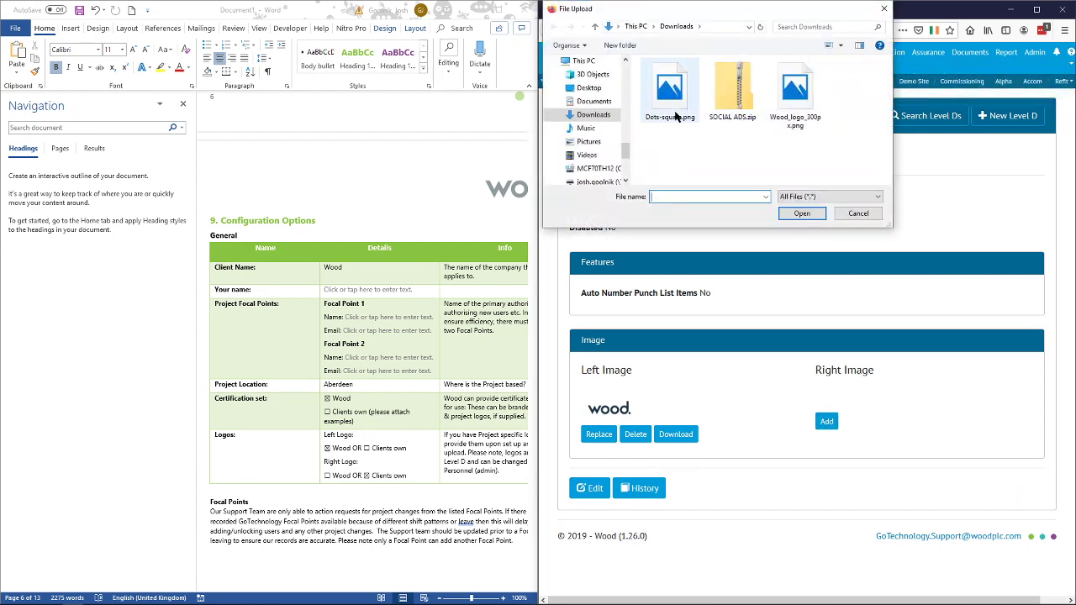
double_click(675, 116)
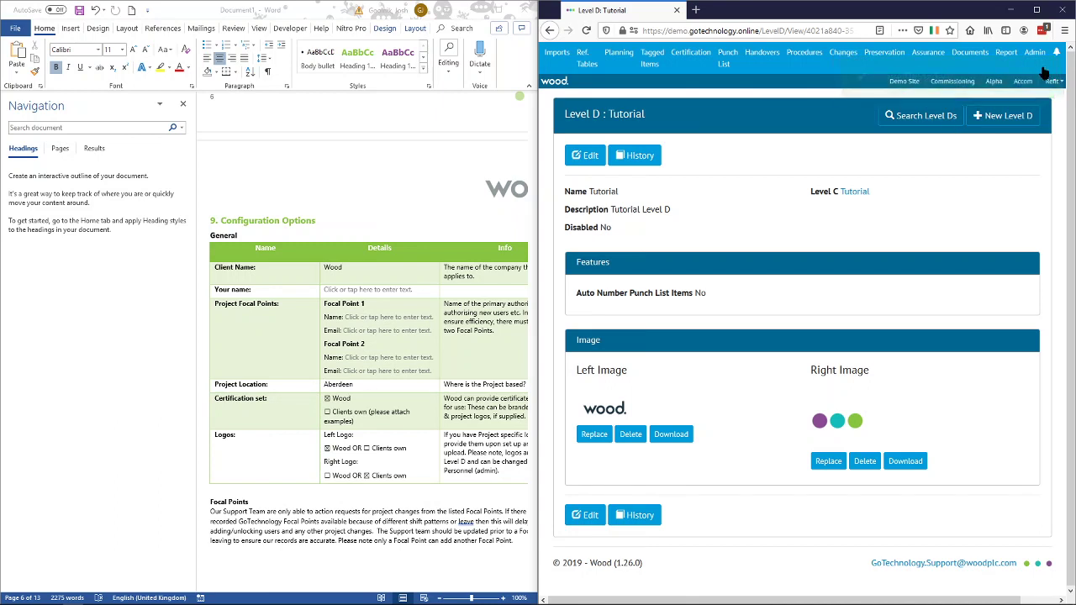
Step: Start a new Level E record named "Tutorial"
click(1035, 59)
click(1047, 160)
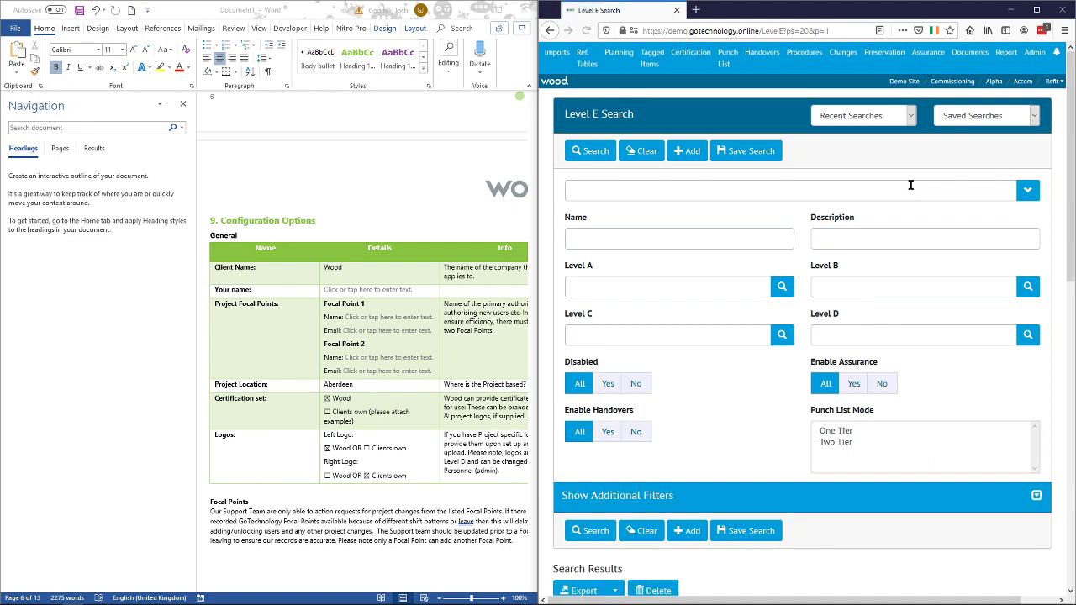
scroll(808, 348, down, 4)
click(687, 210)
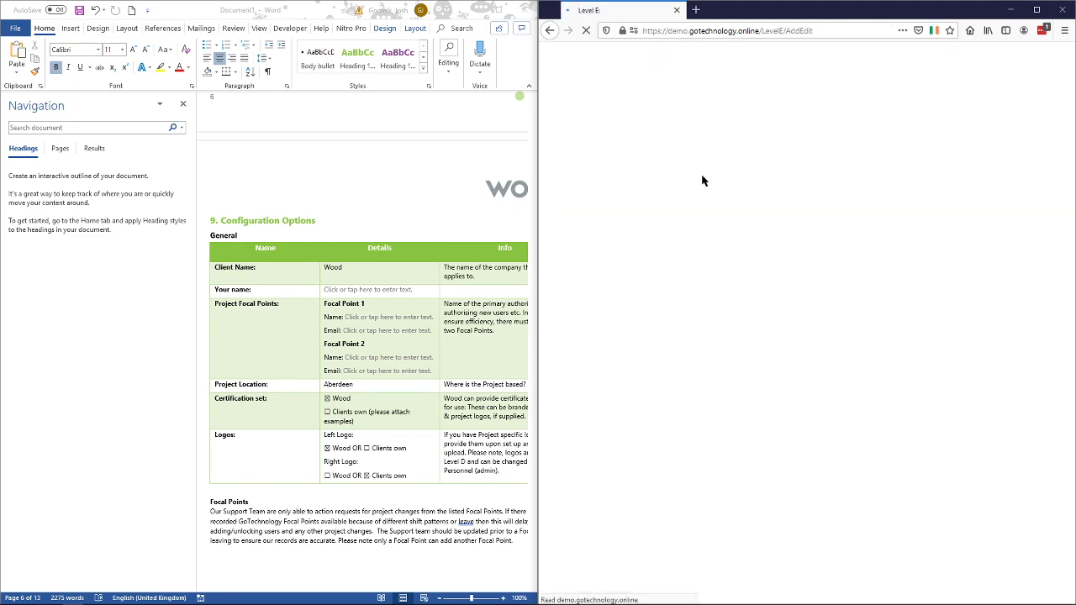
click(637, 212)
text(Level)
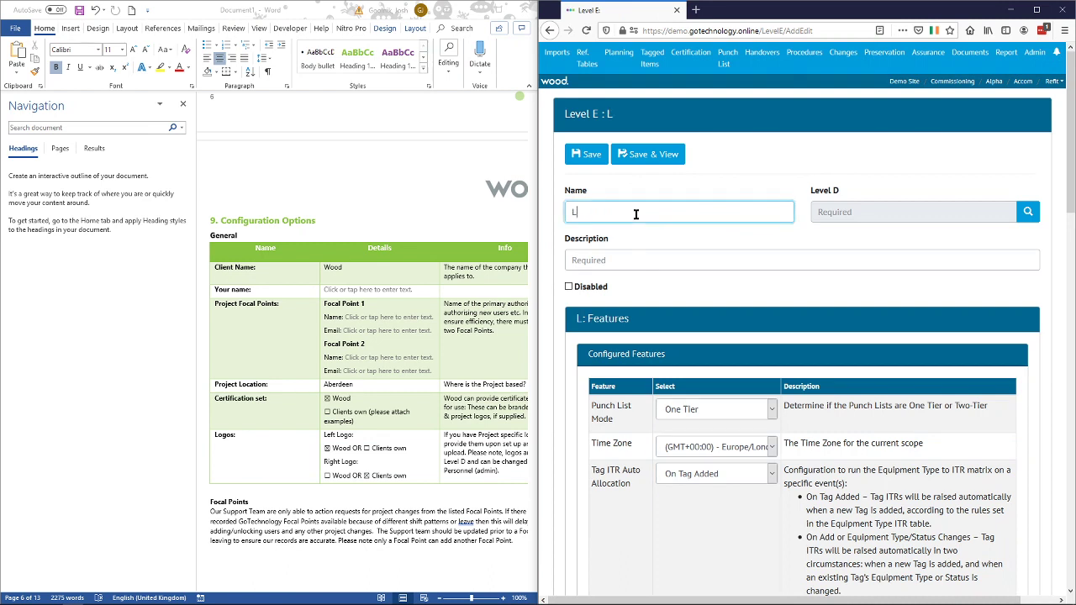
key(BackSpace)
key(BackSpace)
key(BackSpace)
key(BackSpace)
key(BackSpace)
text(Tutorial)
key(Tab)
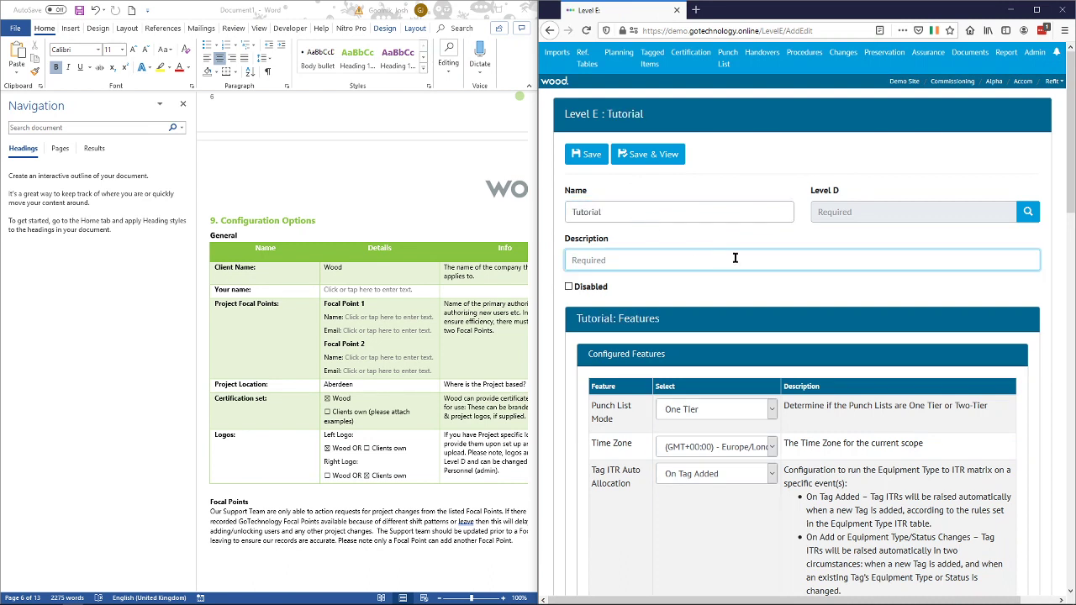
Step: Describe the Level E record as "Tutorial Level E" and assign the "Tutorial" Level D as its parent
text(Tutorial Level E)
click(1027, 212)
click(730, 96)
text(tut)
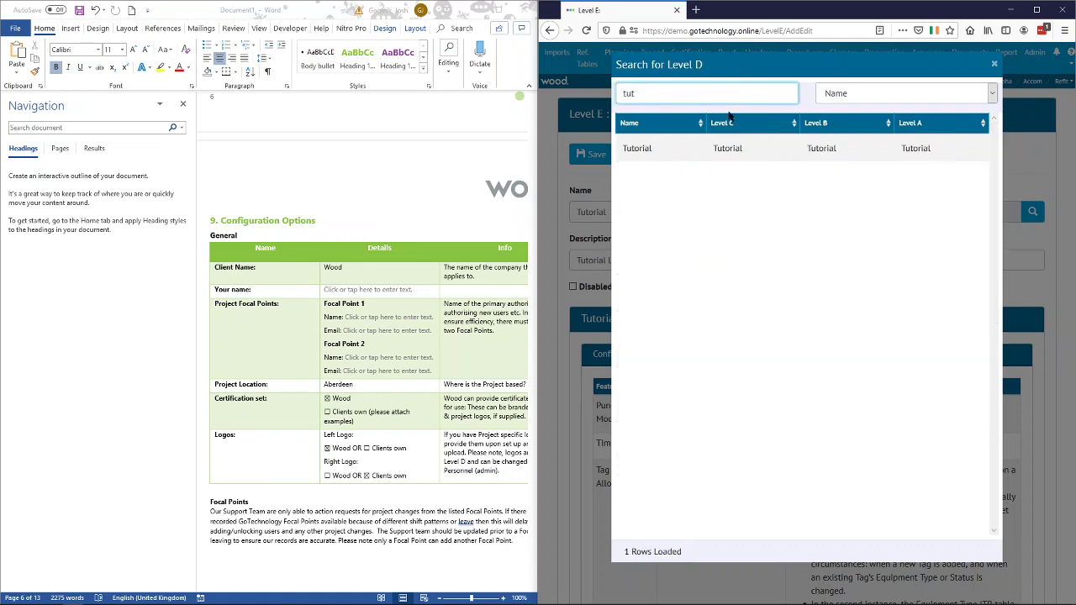
click(726, 144)
click(599, 150)
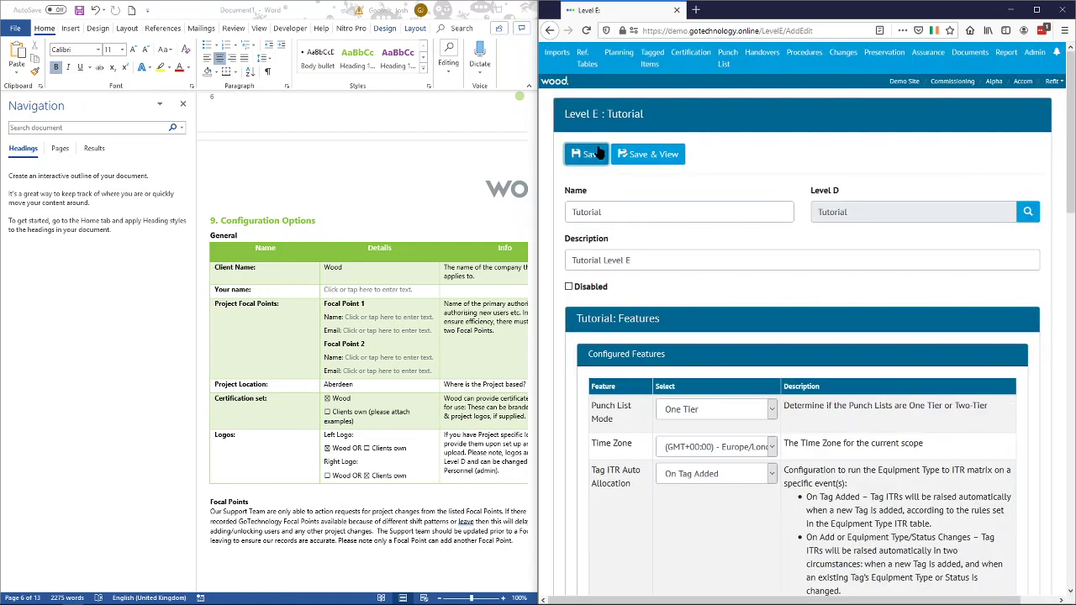
Step: Set the Level E's Tag ITR Auto Allocation to "On Tag Added And Equipment Type Or Status Changes"
scroll(808, 348, down, 1)
scroll(809, 348, down, 3)
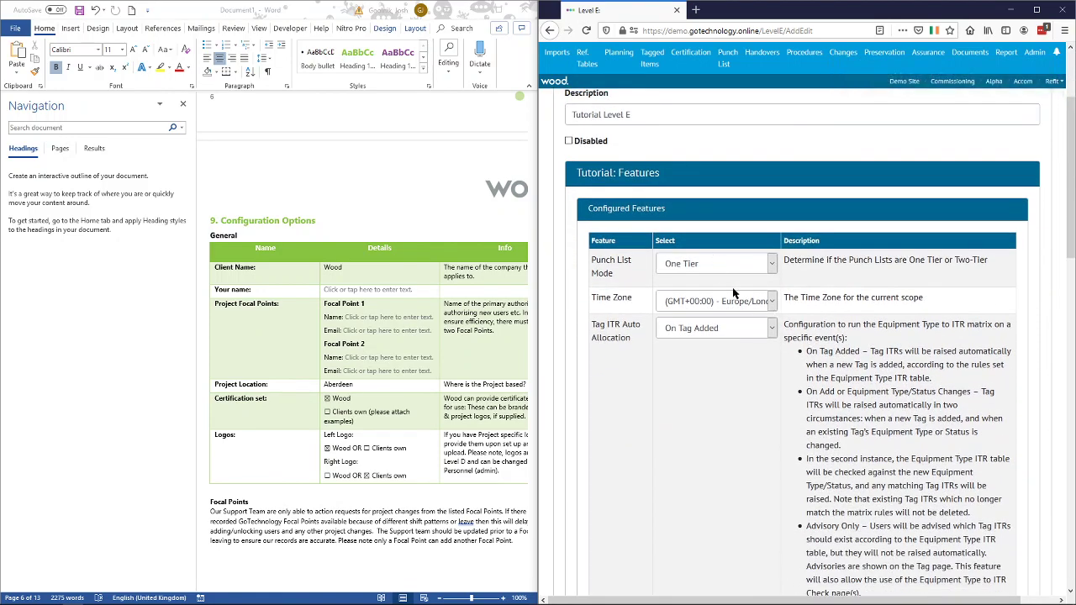
click(416, 354)
scroll(416, 354, down, 5)
scroll(416, 354, down, 2)
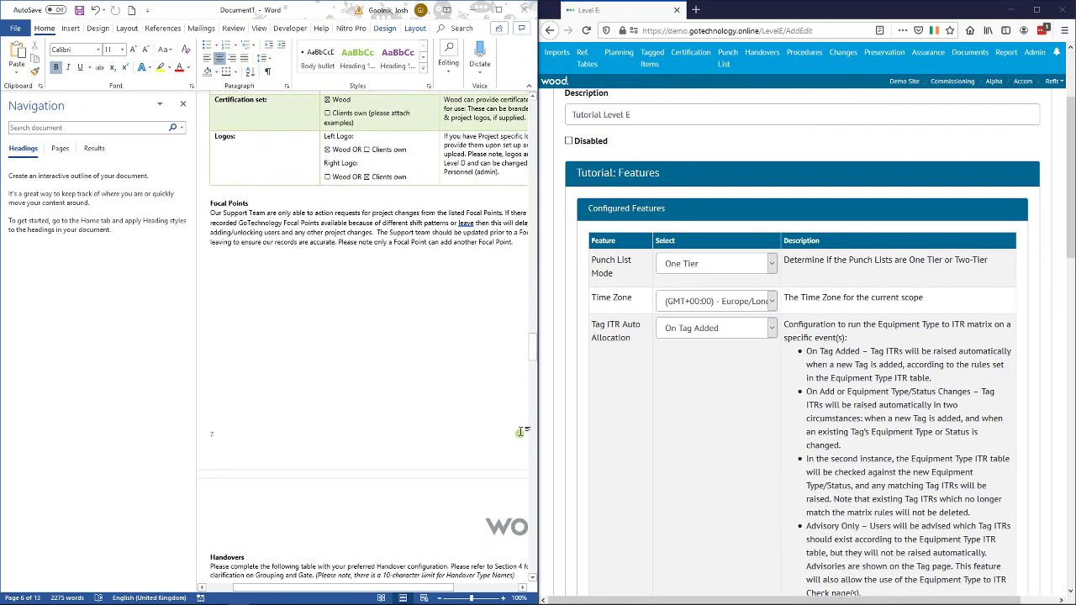
scroll(529, 357, down, 1)
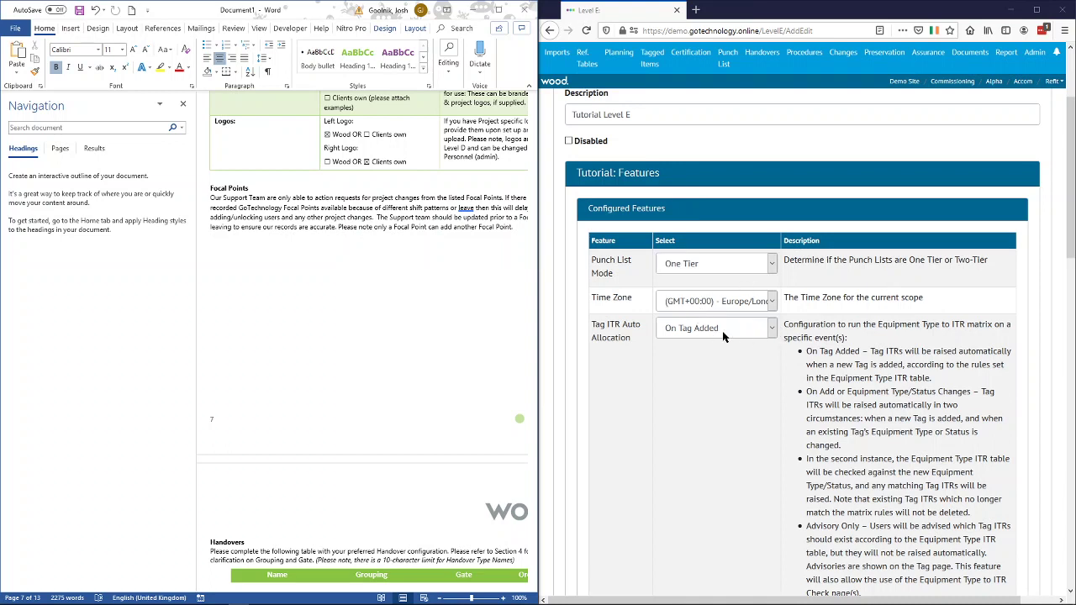
click(723, 335)
click(738, 362)
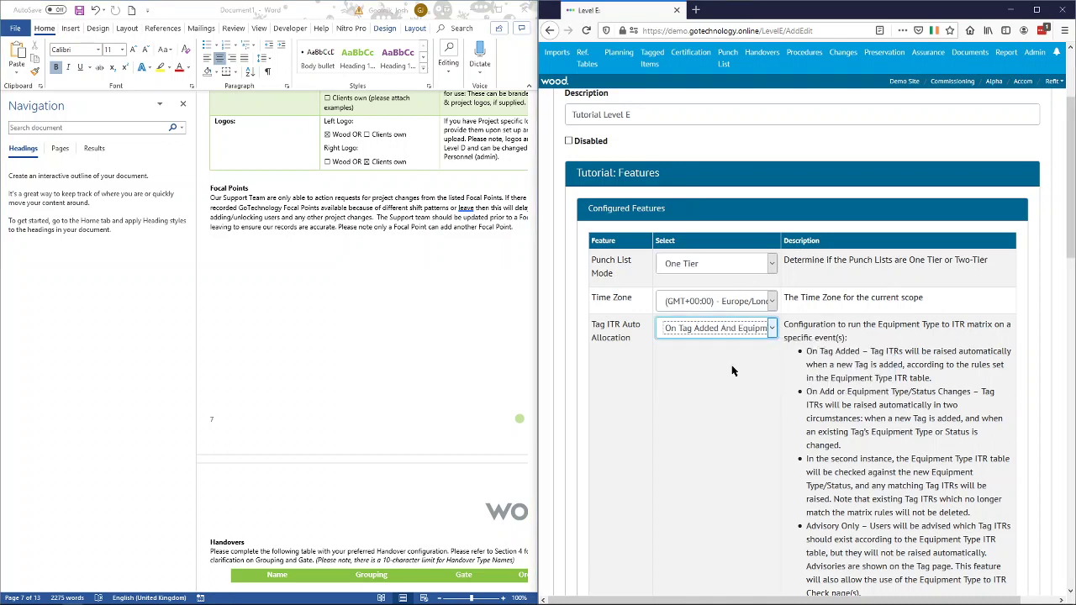
Step: Set the Level E's Tag PWL Auto Allocation to "On Tag Added And Equipment Type Or Status Changes"
scroll(711, 405, down, 4)
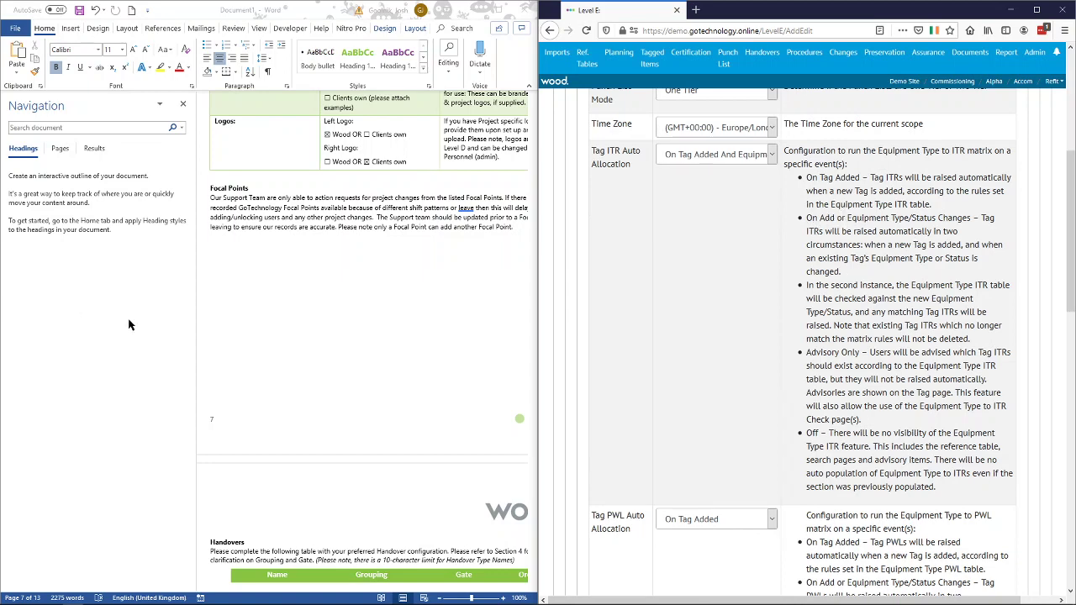
scroll(735, 433, down, 3)
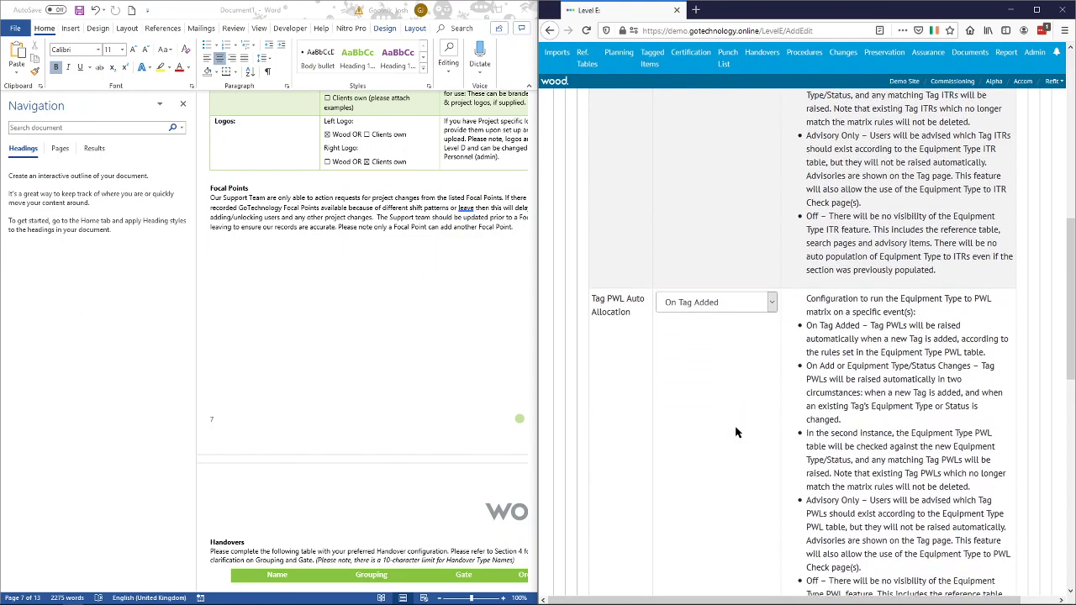
click(703, 286)
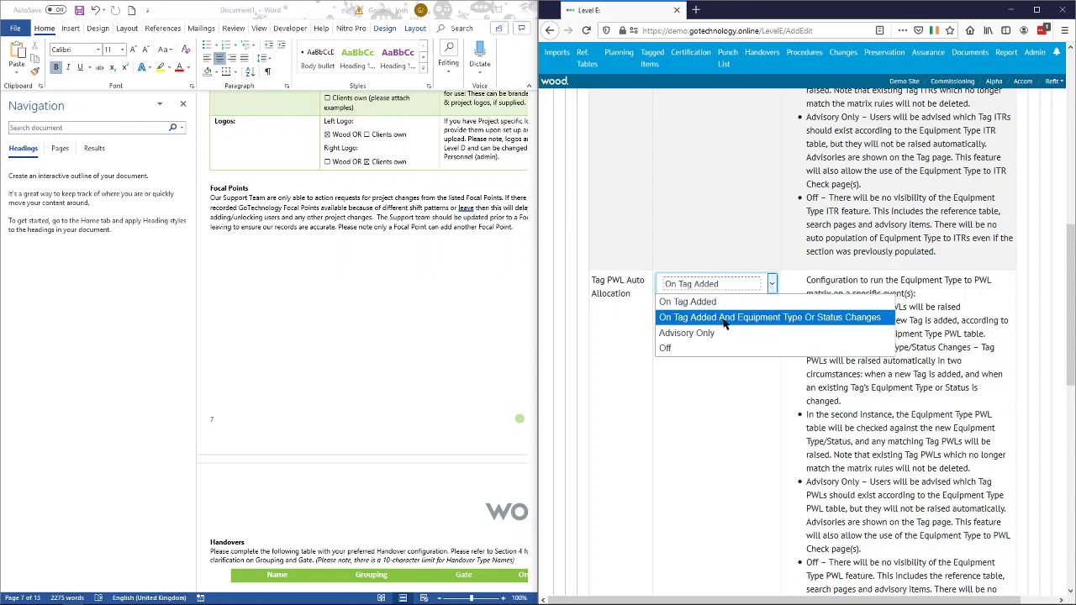
click(725, 319)
Step: Turn off Enable Primary and Secondary Handovers, turn on Enable Assurance, and save the Level E record, opening it in view mode
scroll(900, 387, down, 4)
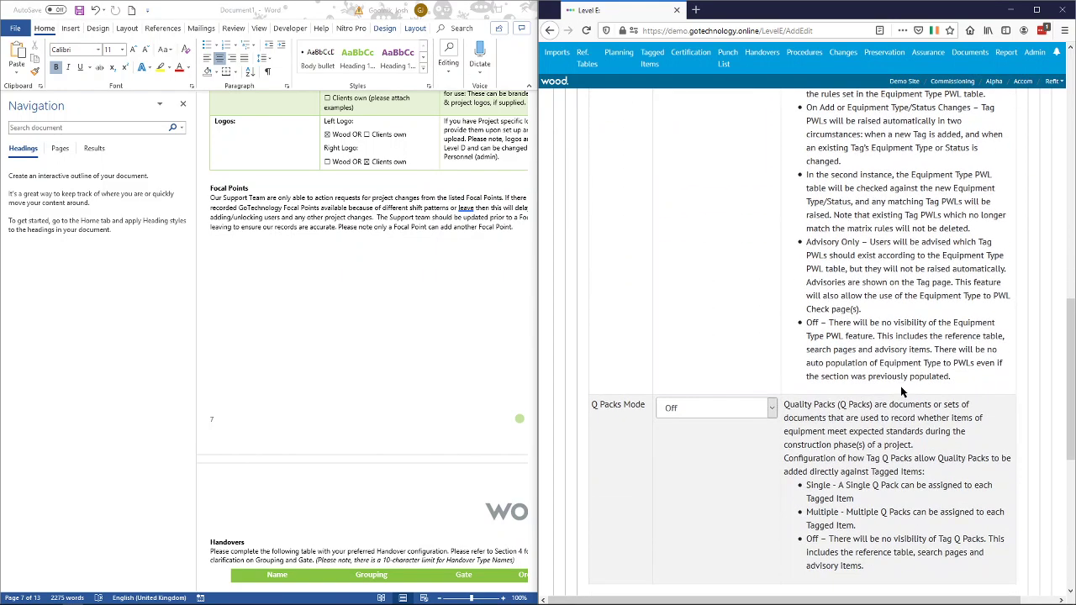
scroll(901, 386, down, 2)
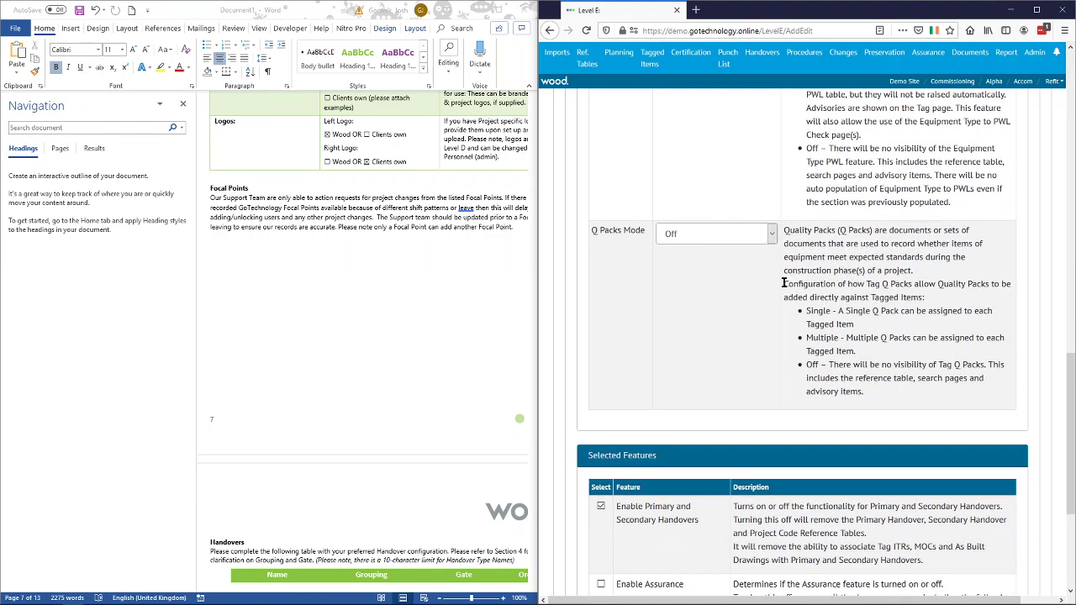
scroll(771, 321, down, 3)
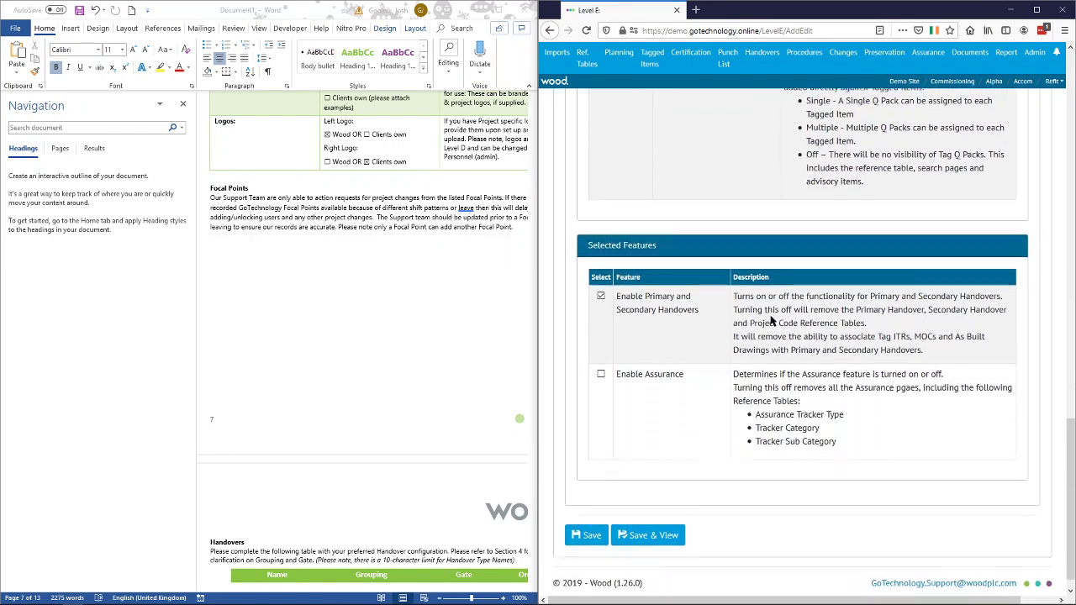
click(673, 289)
click(653, 367)
click(670, 527)
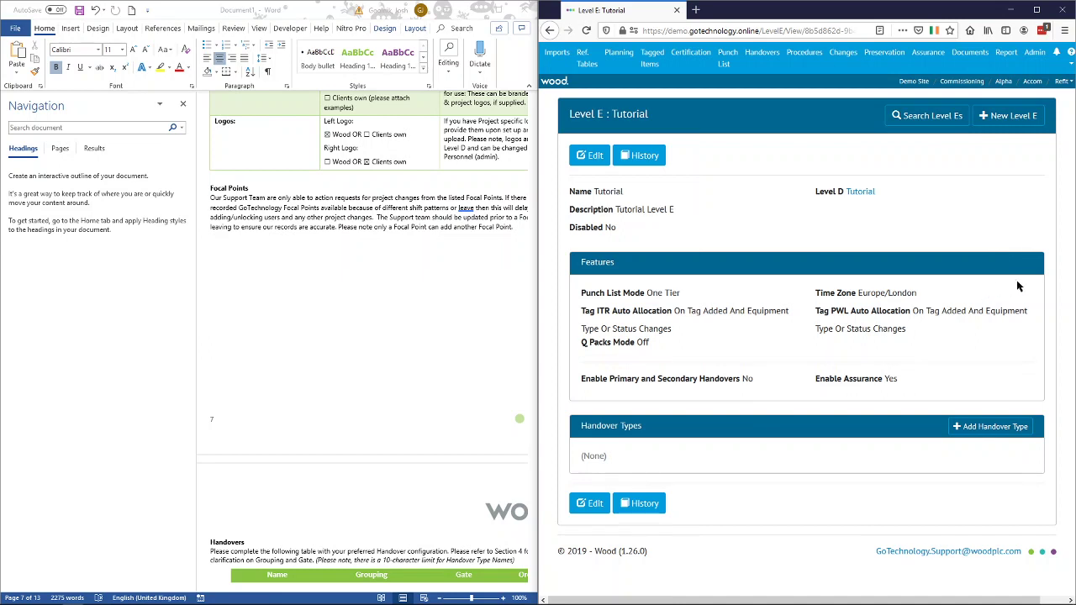
Step: Start a handover type for the Tutorial Level E, named "MCDAC" as in the setup document and described as "Mechanical Completion Discipline Acceptance"
click(993, 427)
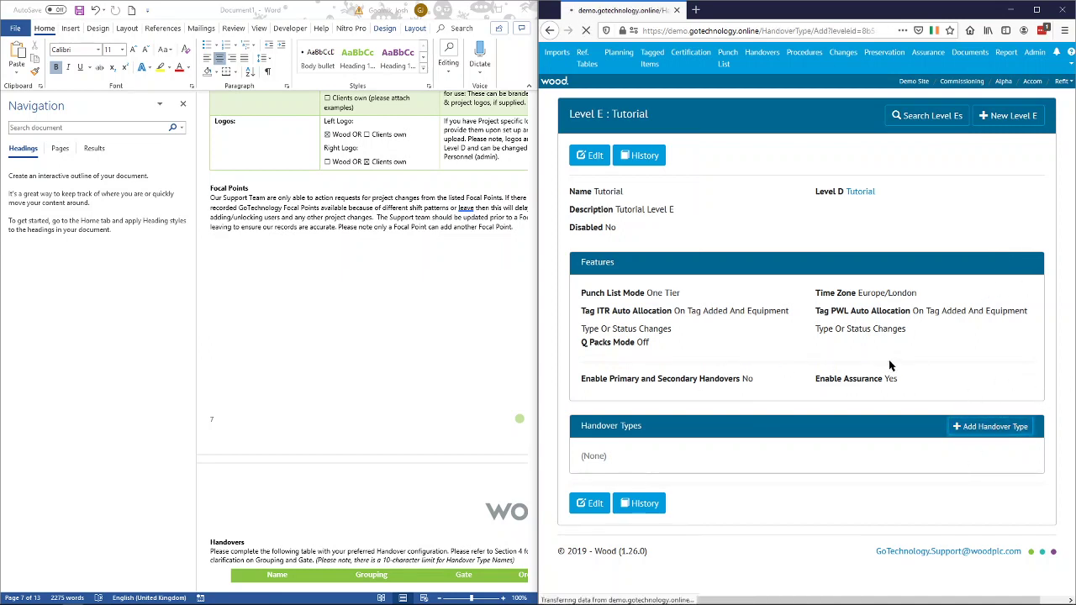
scroll(378, 421, down, 4)
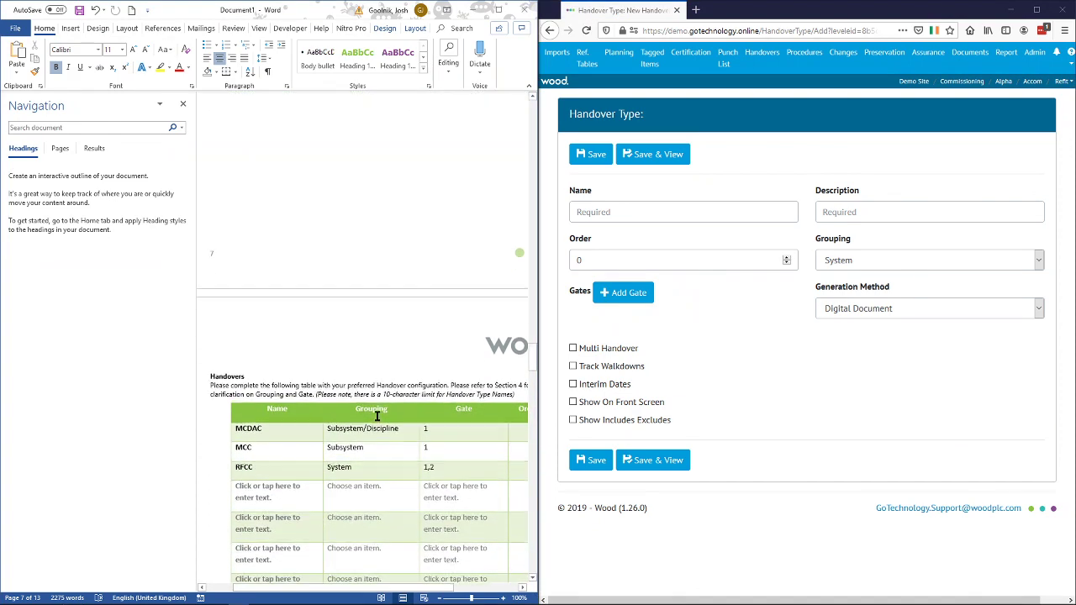
scroll(377, 415, down, 2)
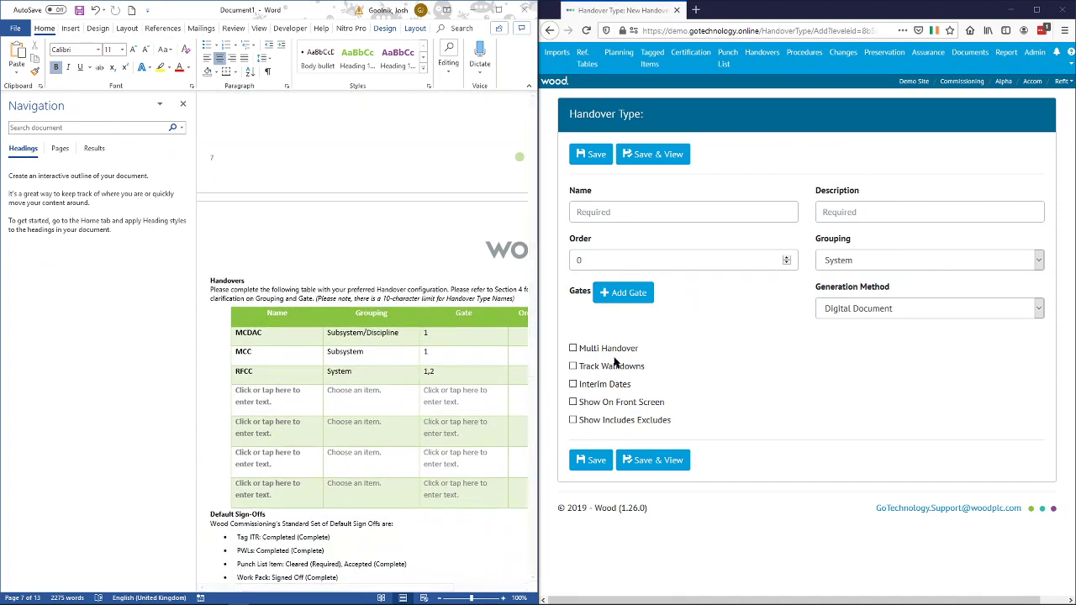
click(607, 214)
text(MCDAC)
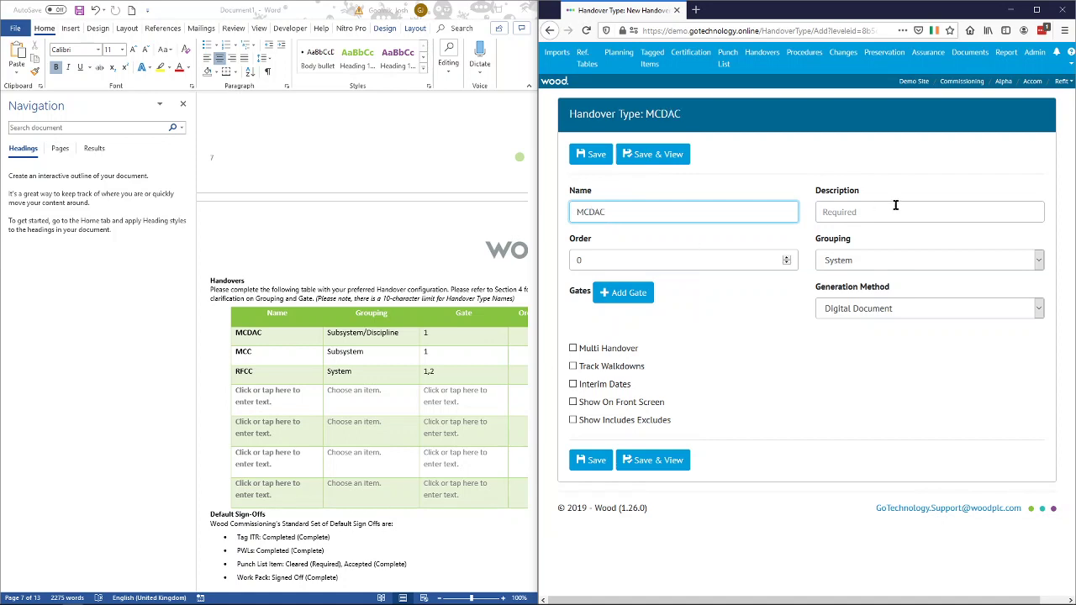
click(895, 206)
text(Mec)
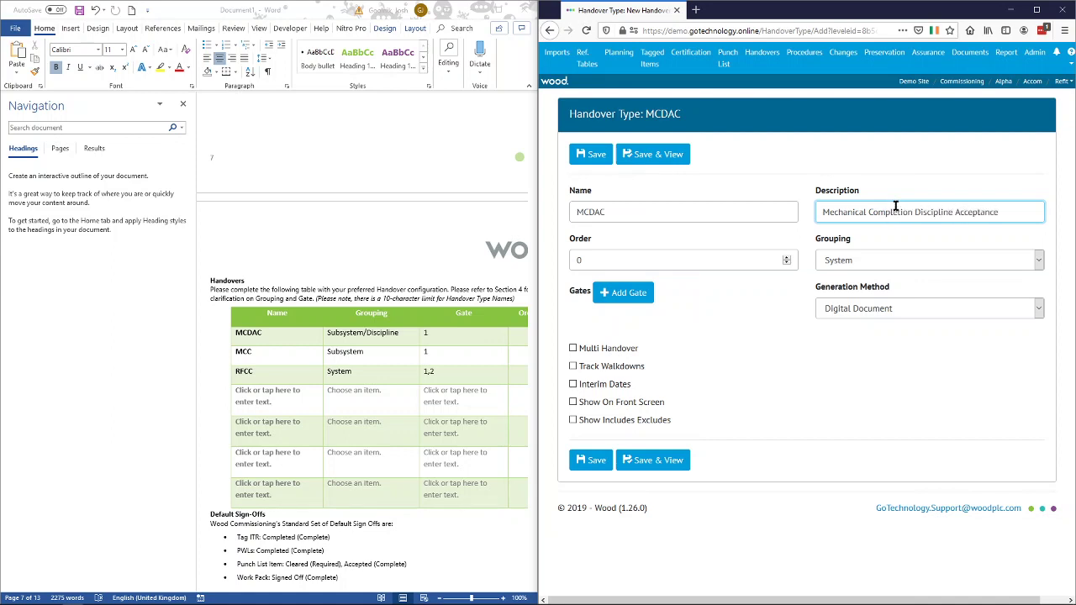
Step: Set the MCDAC handover type's order to 1 and its grouping to Sub System / Discipline
click(790, 259)
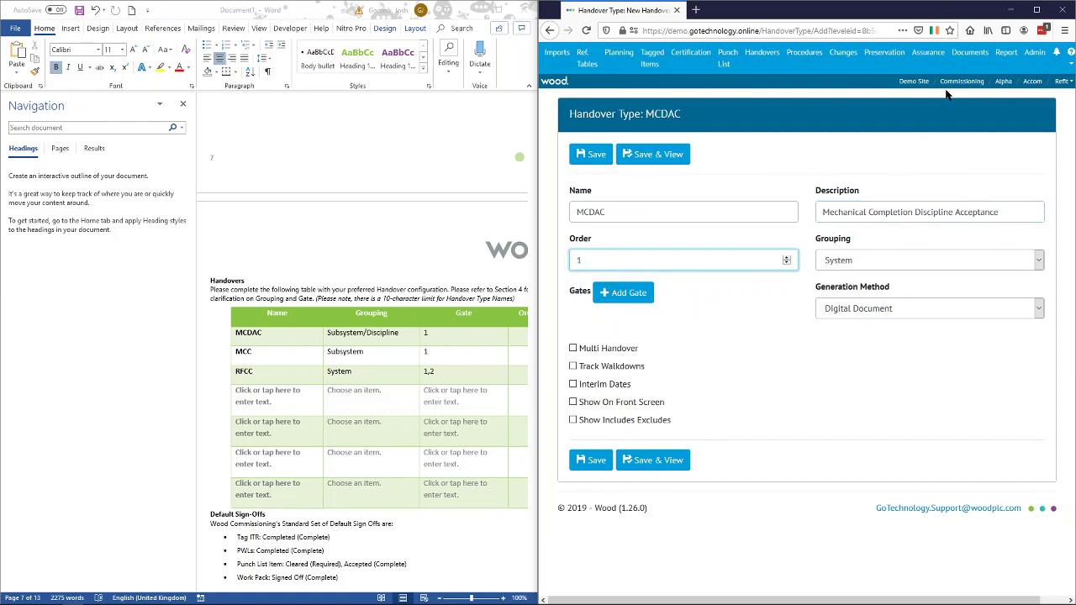
click(773, 55)
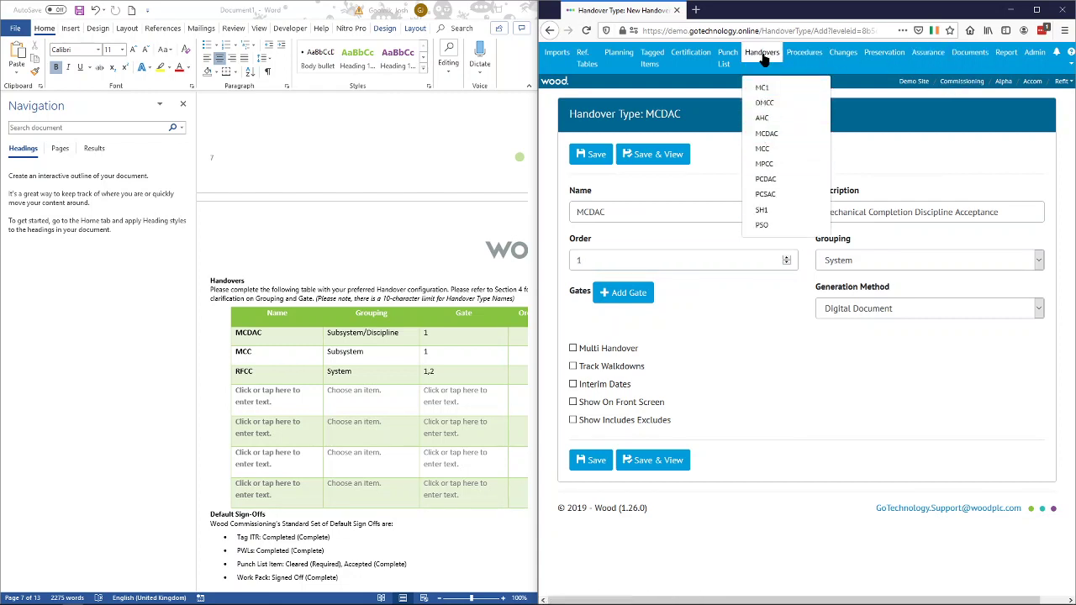
click(760, 54)
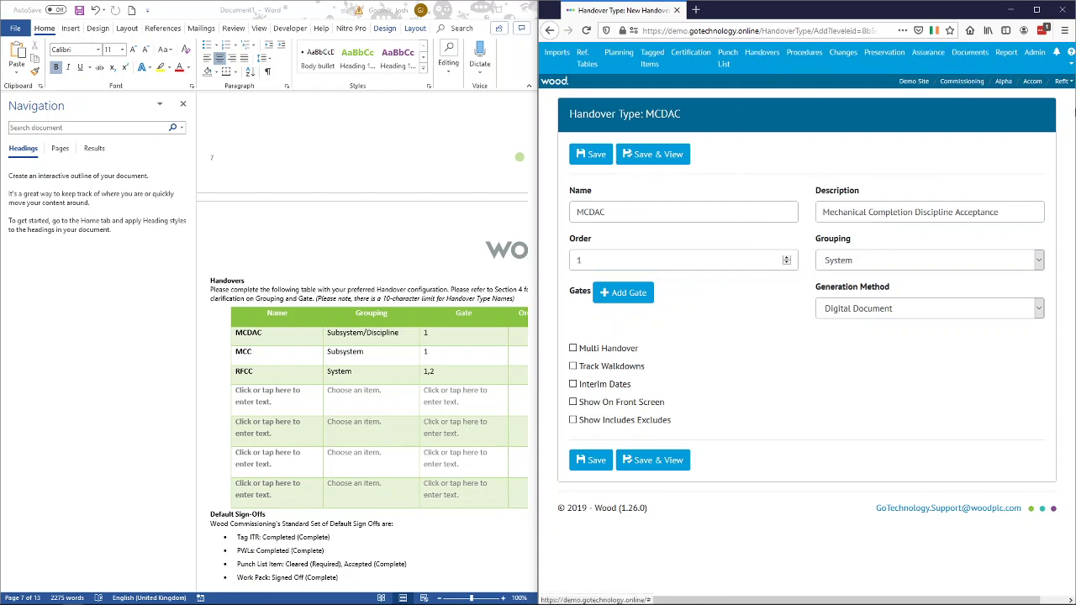
click(852, 263)
click(874, 386)
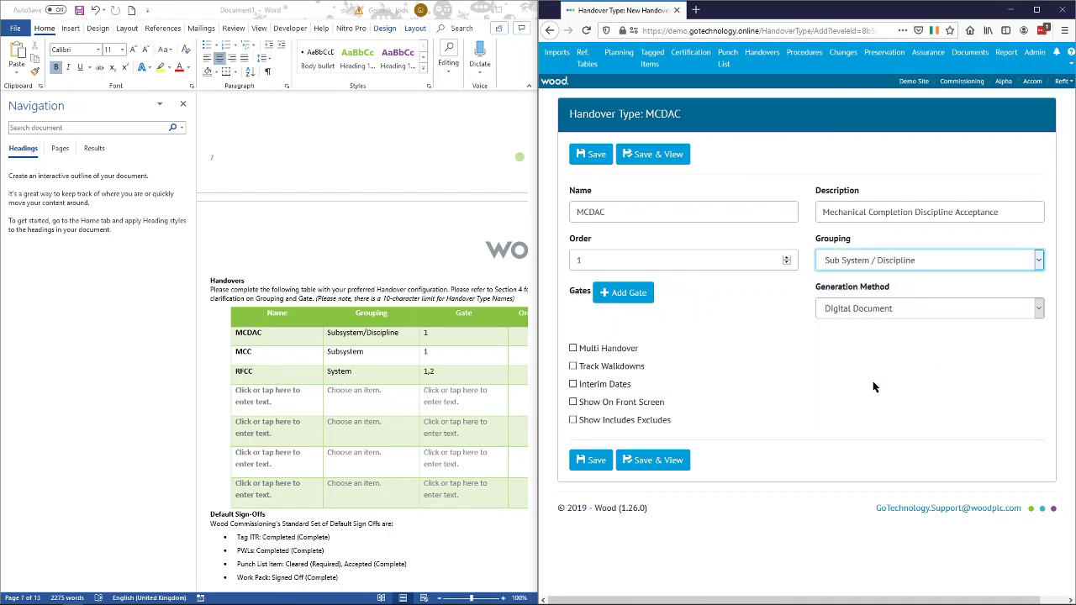
Step: Add gate 1 to MCDAC, enable Track Walkdowns and Show On Front Screen, and save the record, opening it in view mode
click(621, 294)
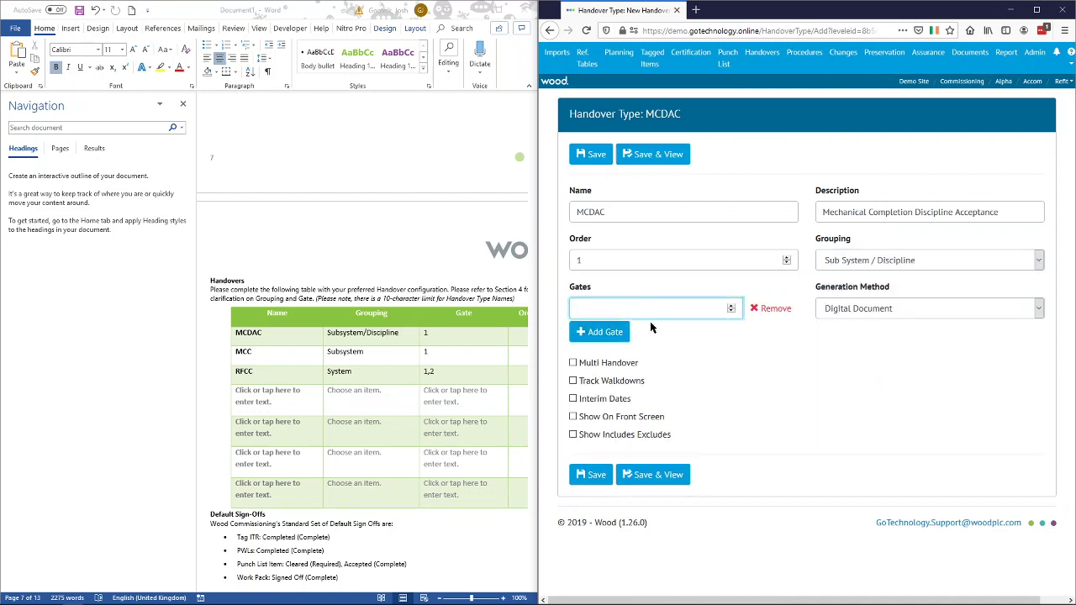
text(1)
click(670, 367)
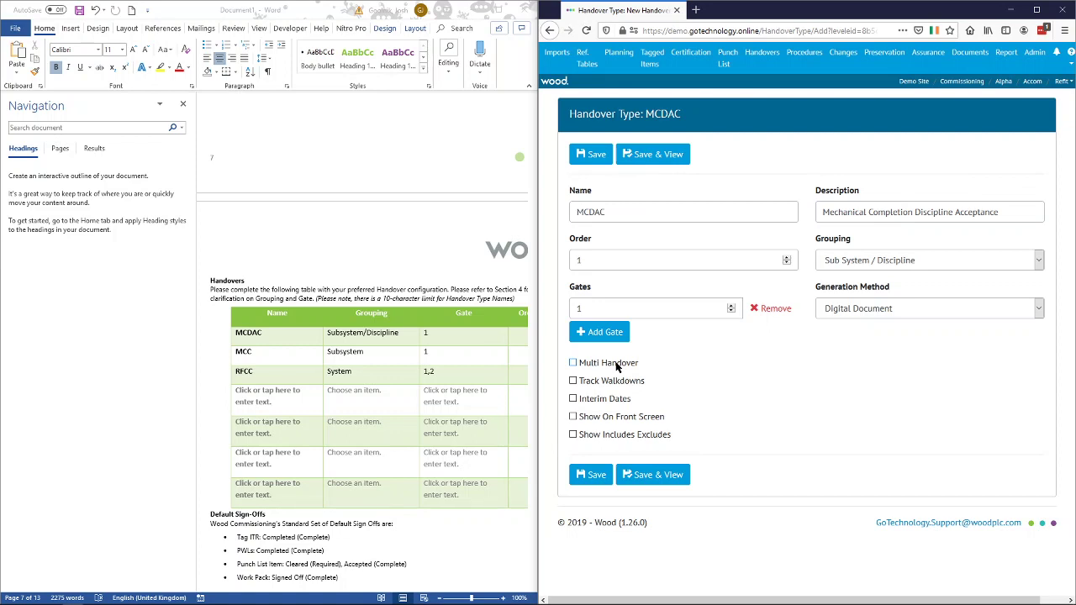
click(594, 381)
click(652, 484)
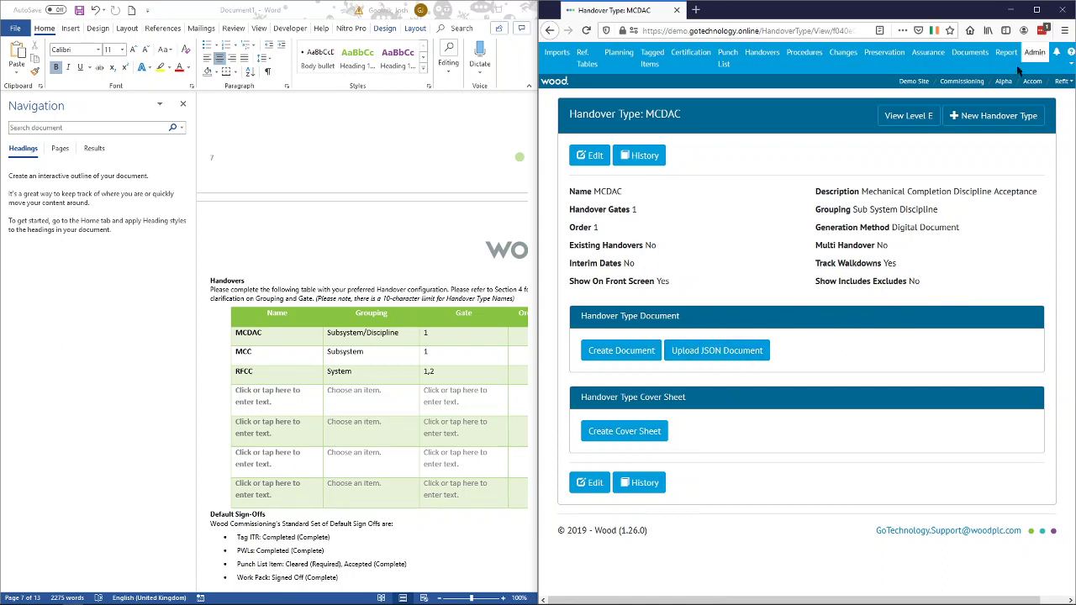
Step: Start another handover type named "MCC" and described as "Mechanical Completion"
click(1001, 118)
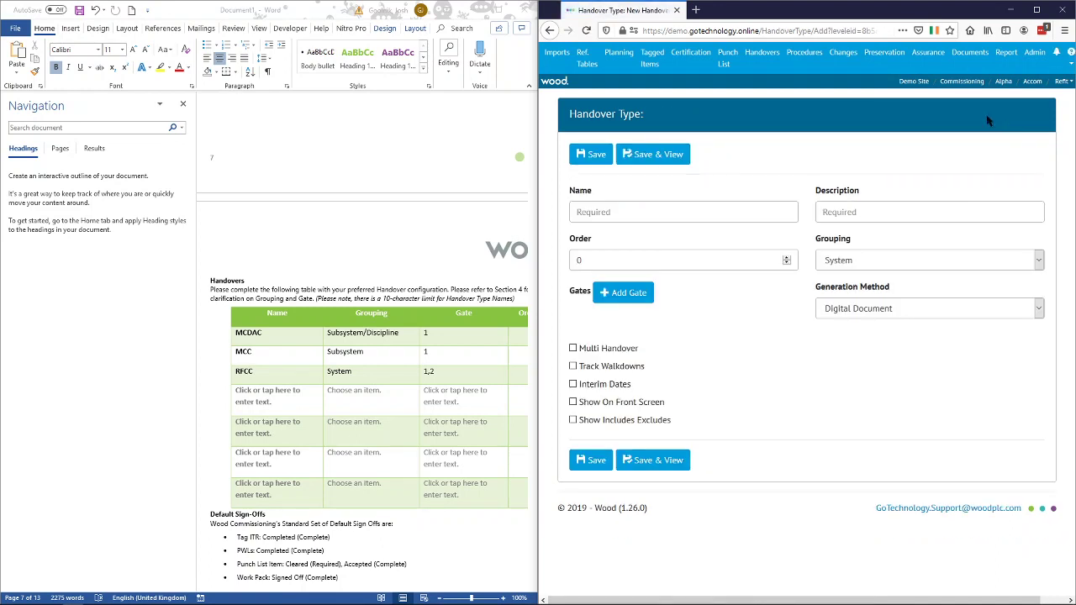
click(703, 212)
text(MCC)
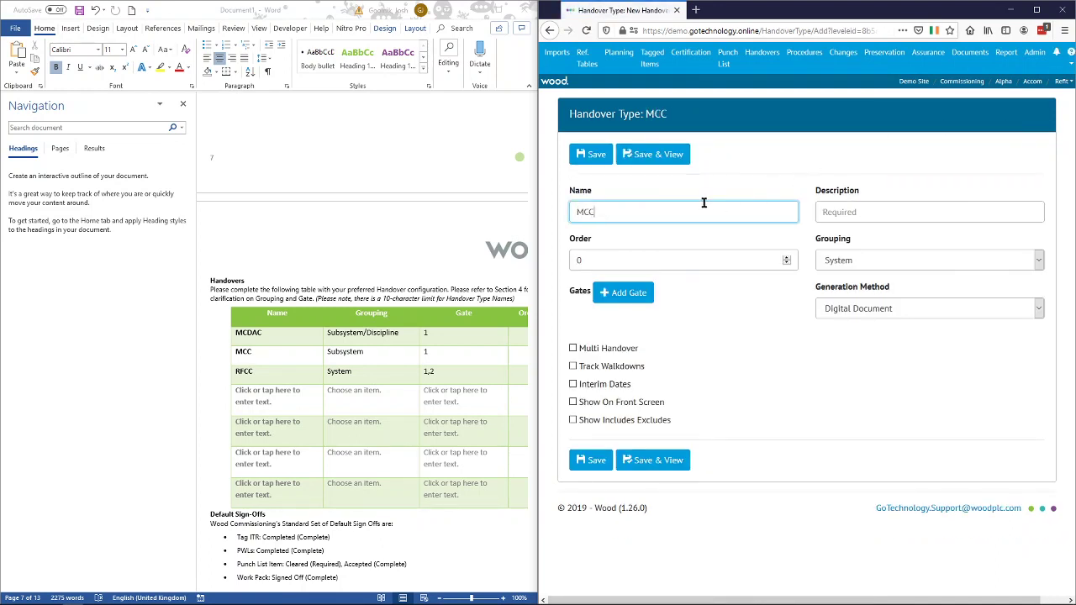
key(Tab)
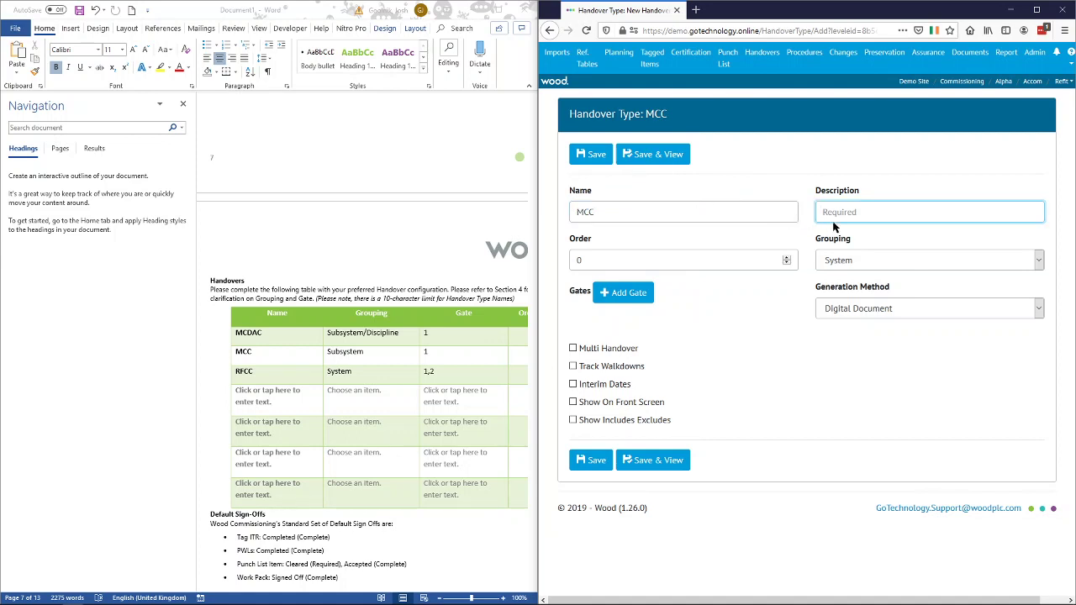
text(Mechanical Completion)
Step: Set the MCC handover type's order to 2 and grouping to Sub System, and add a gate entry
click(691, 263)
key(BackSpace)
text(2)
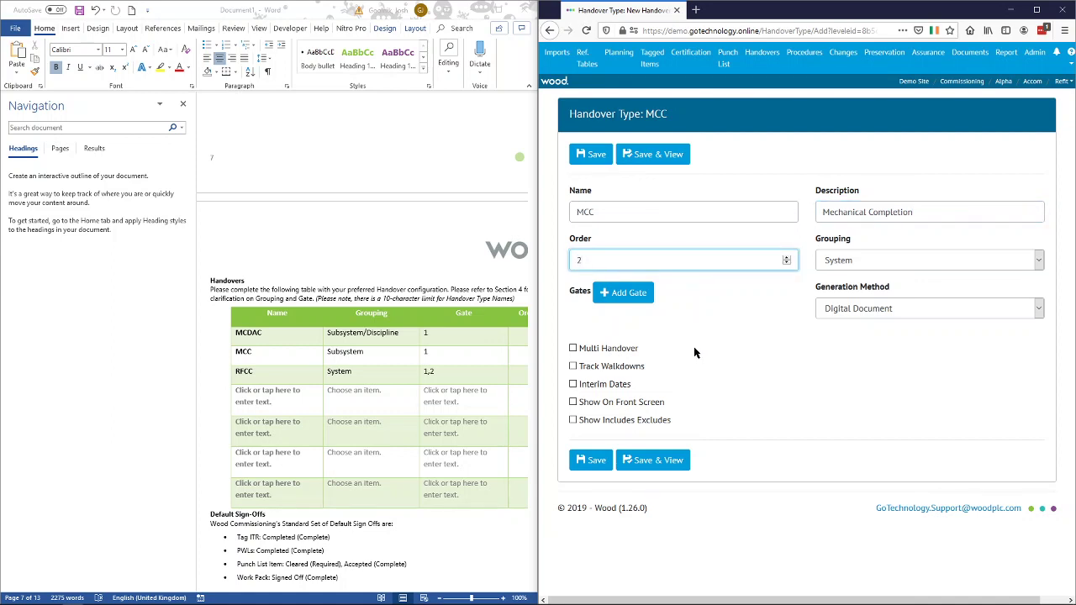
click(836, 262)
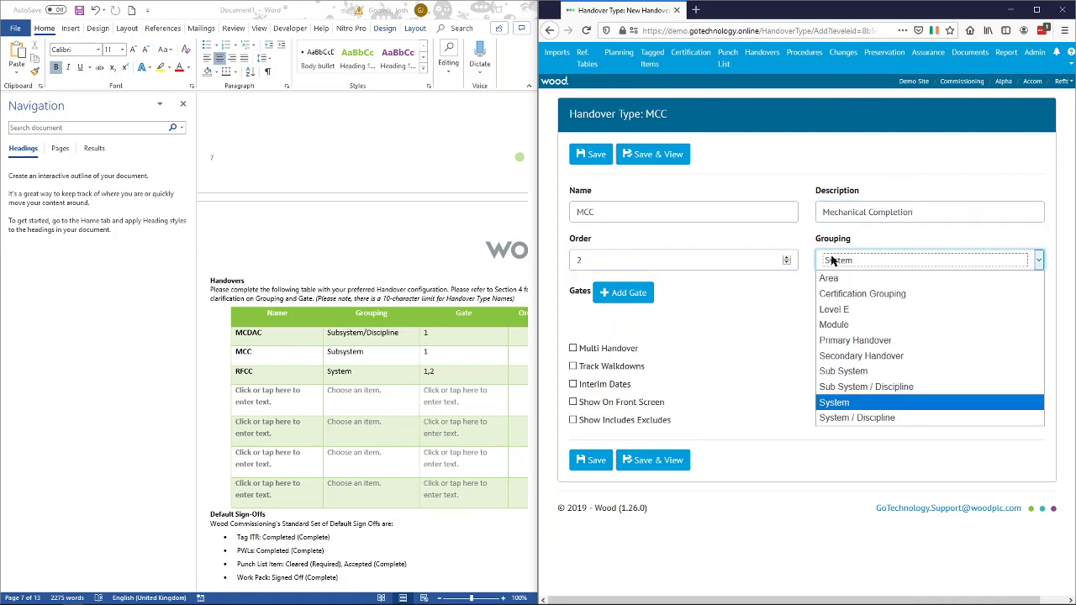
click(843, 373)
click(625, 293)
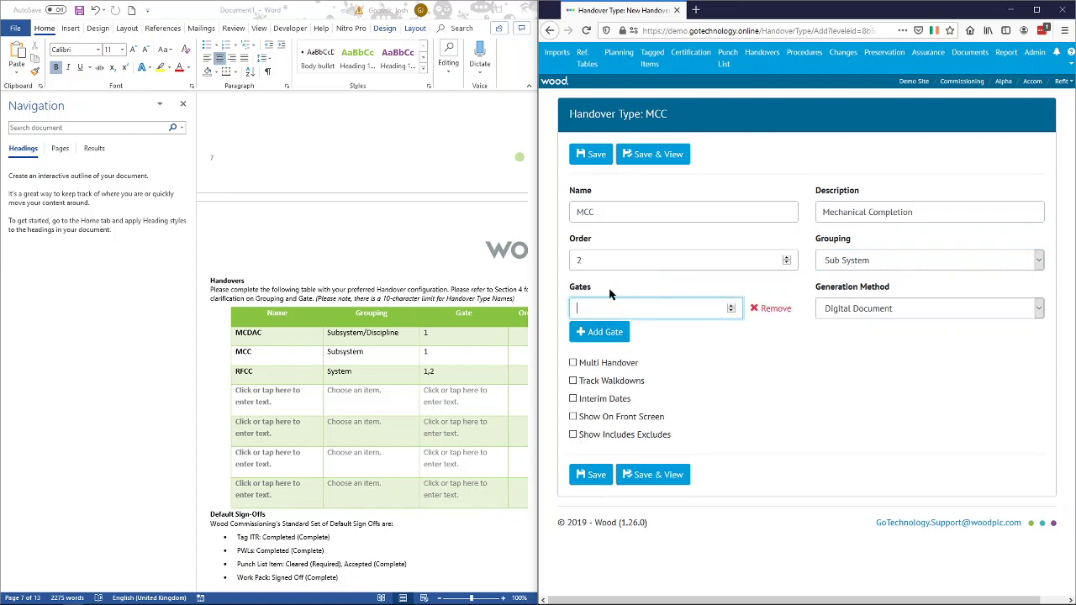
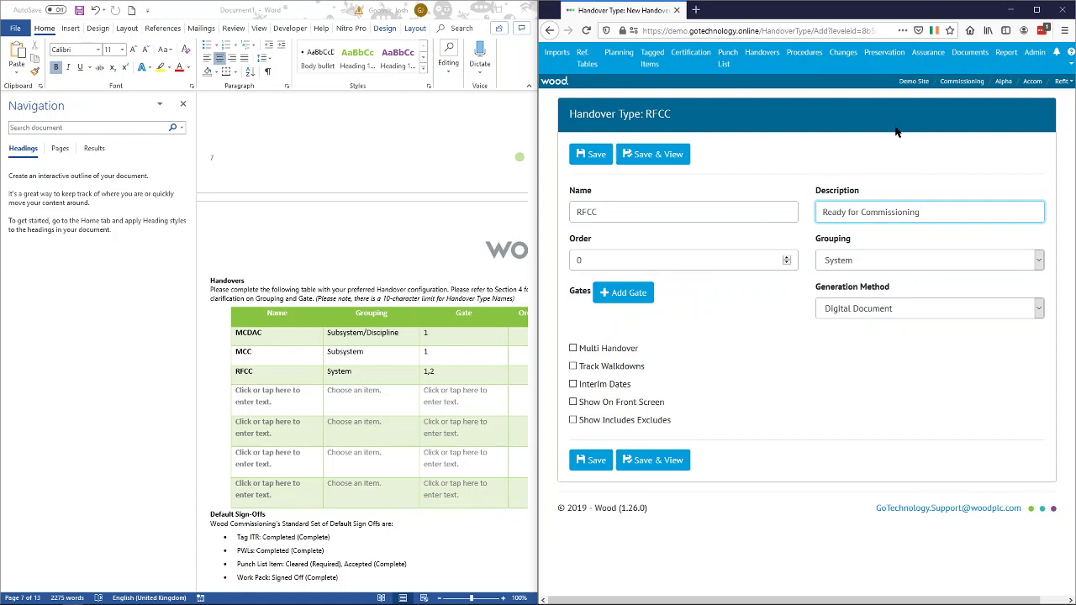
Step: Consult the handover certificates and Greenfield handover flowchart in the GoTechnology Process Manual, and return to the RFCC handover type
click(1070, 57)
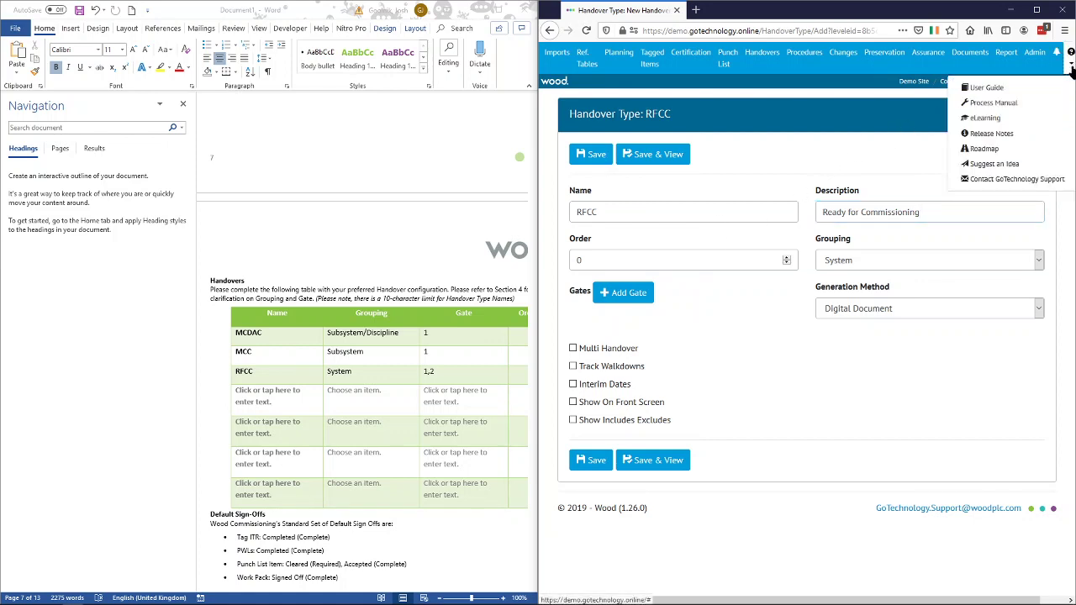
middle_click(996, 107)
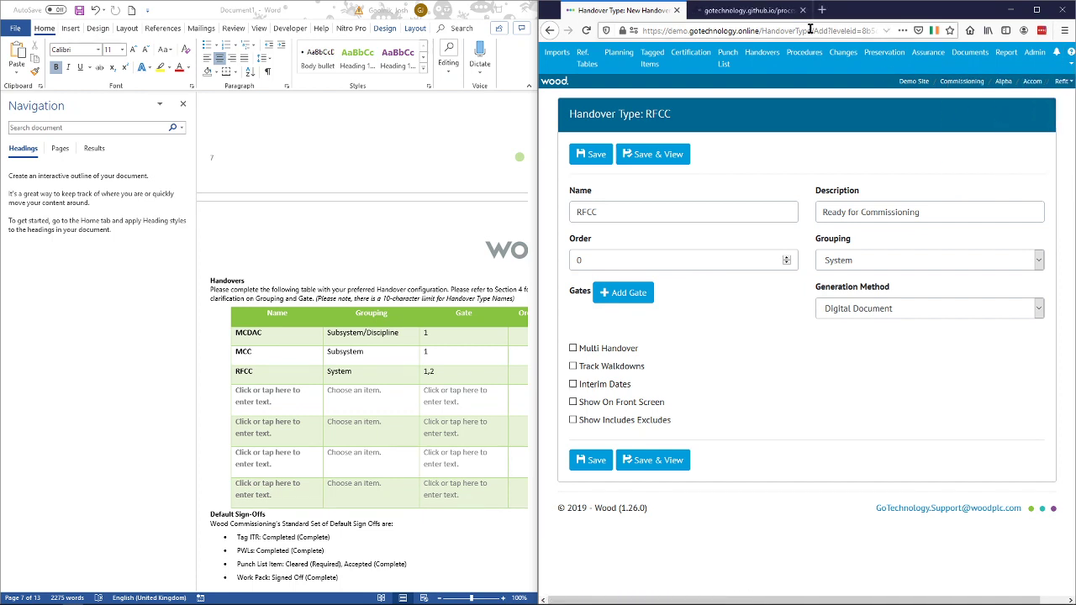
click(763, 11)
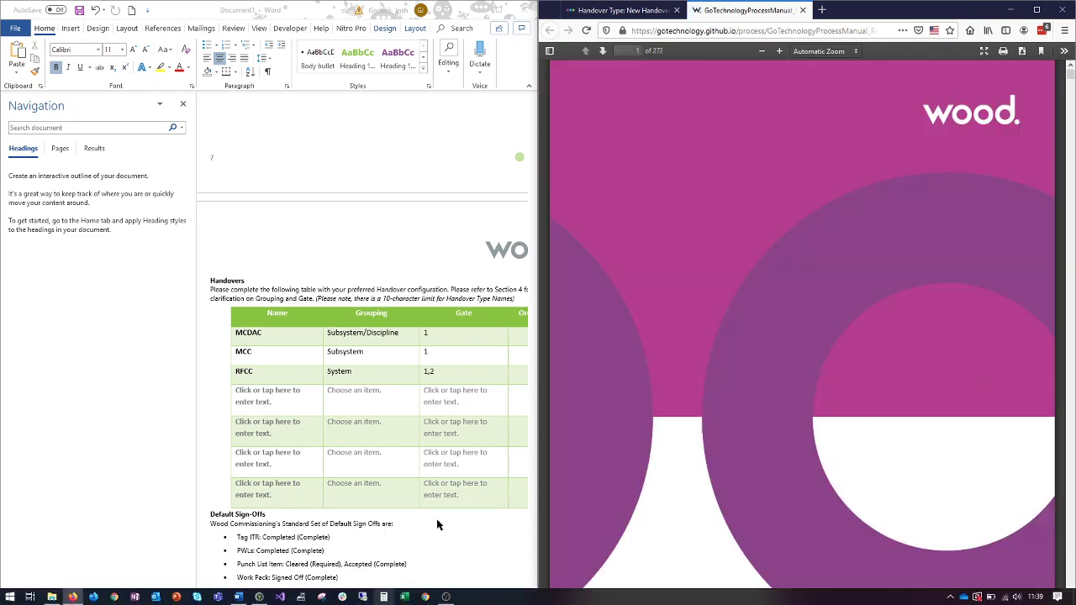
drag(1069, 74, 1070, 251)
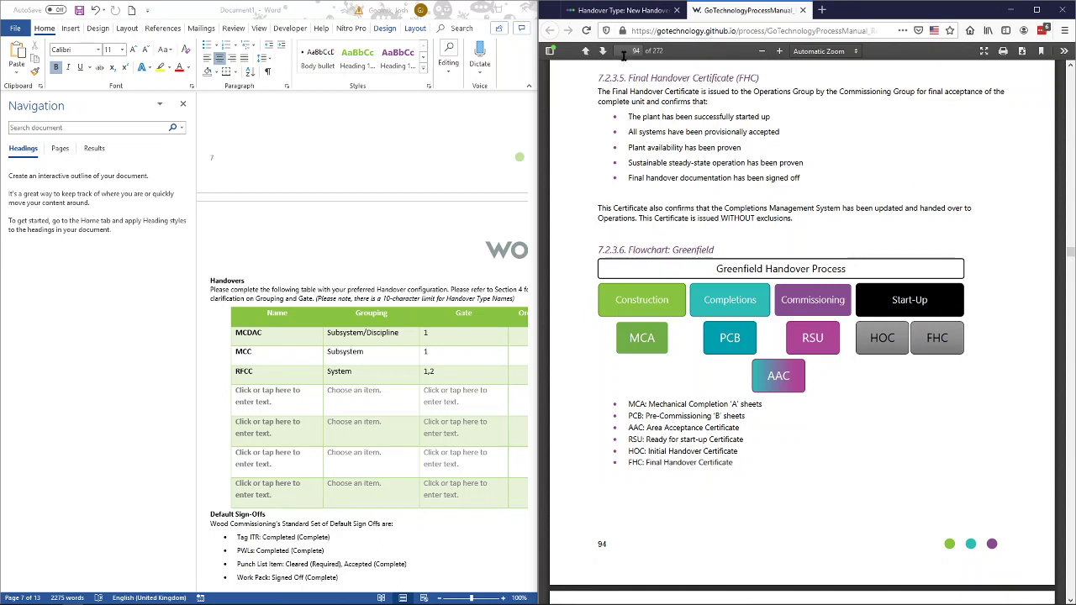
click(635, 11)
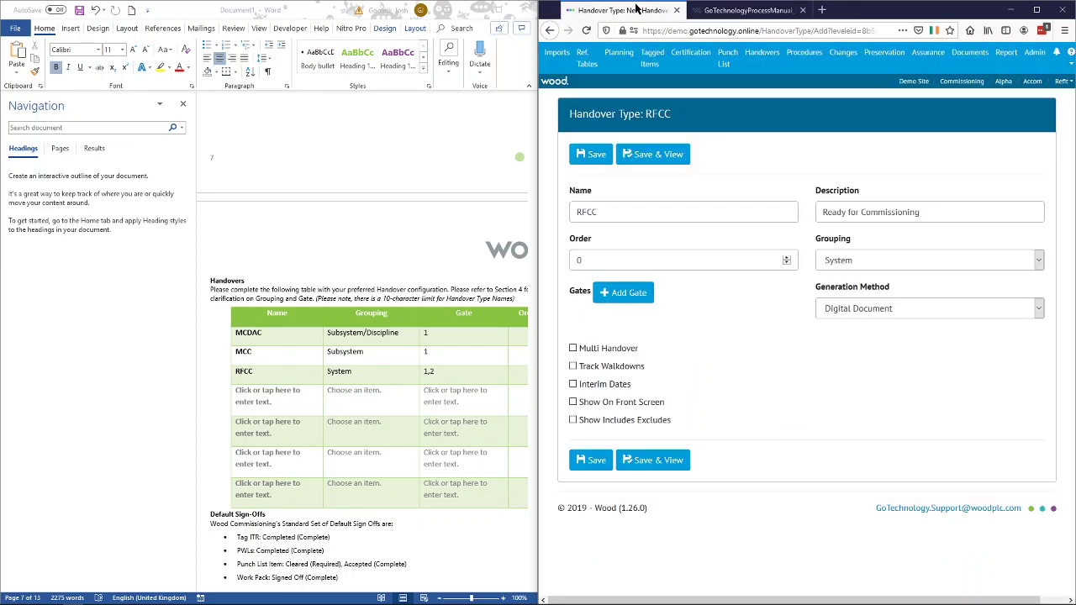
Step: Set the RFCC handover type's order to 3, add gates 1 and 2, and save it, opening it in view mode
click(605, 253)
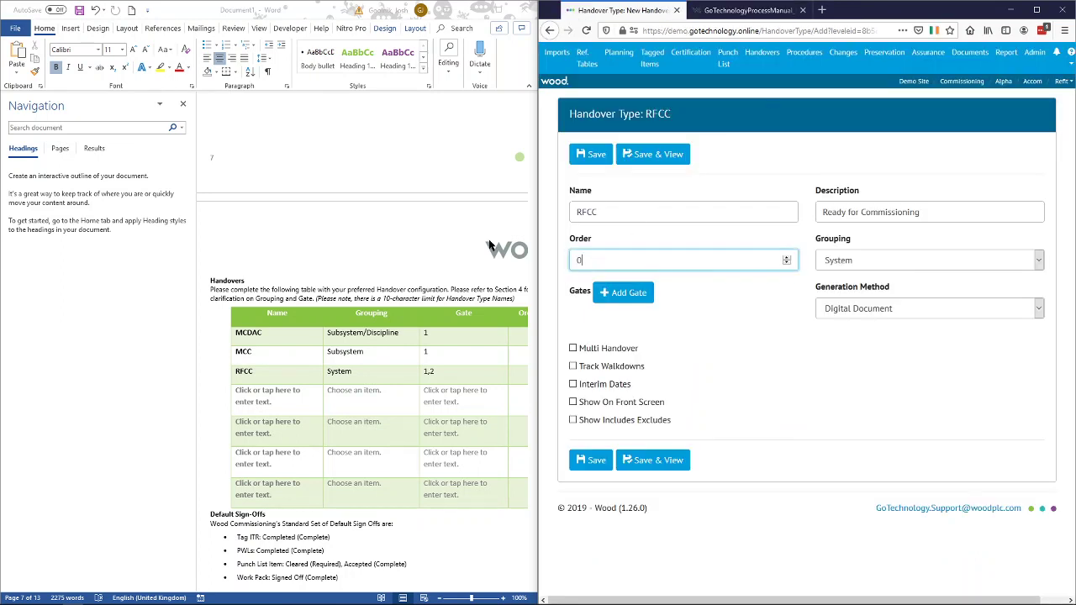
key(BackSpace)
text(3)
click(620, 293)
text(1)
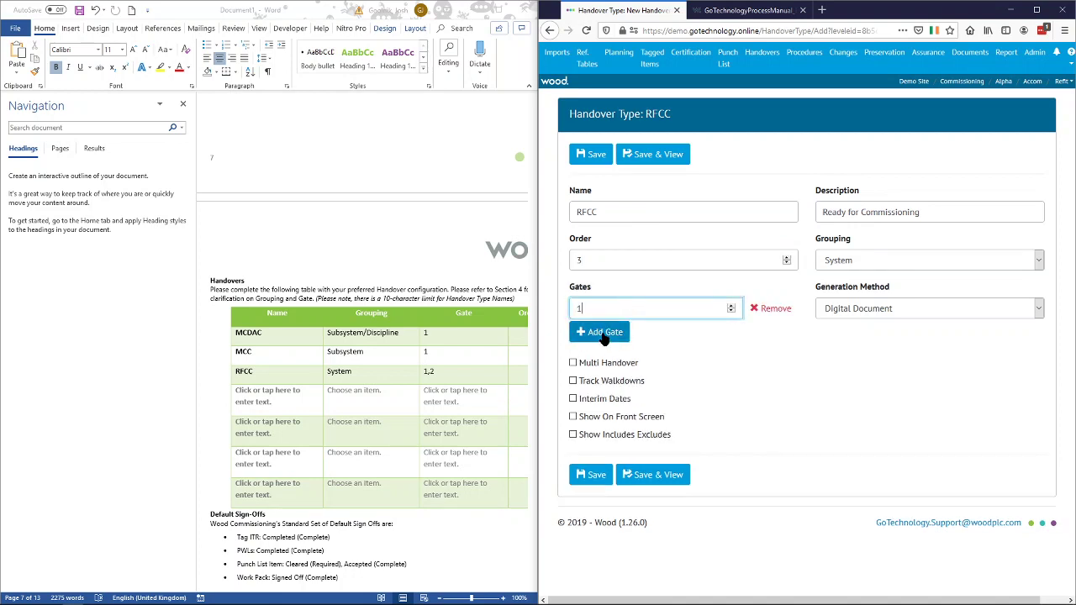
click(603, 333)
text(2)
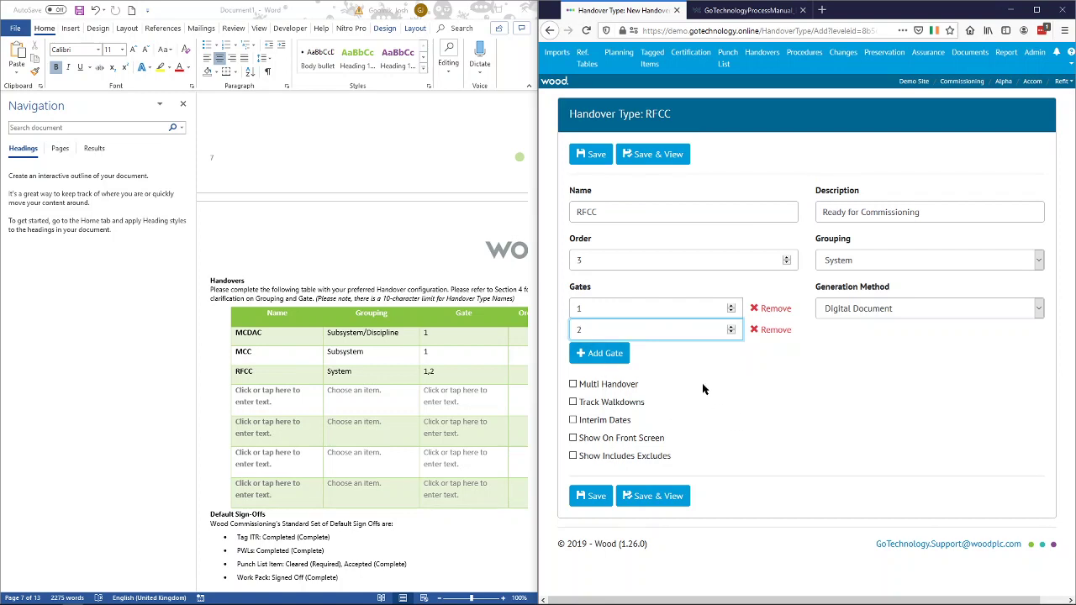
click(664, 502)
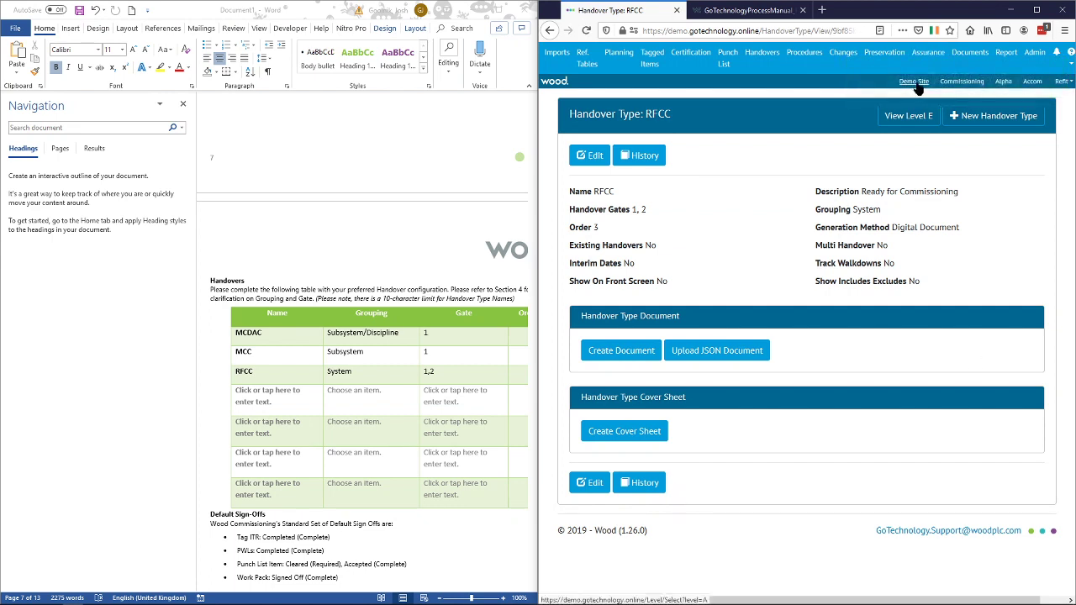
Step: Switch the active level to Tutorial and check which handover types it offers
click(917, 83)
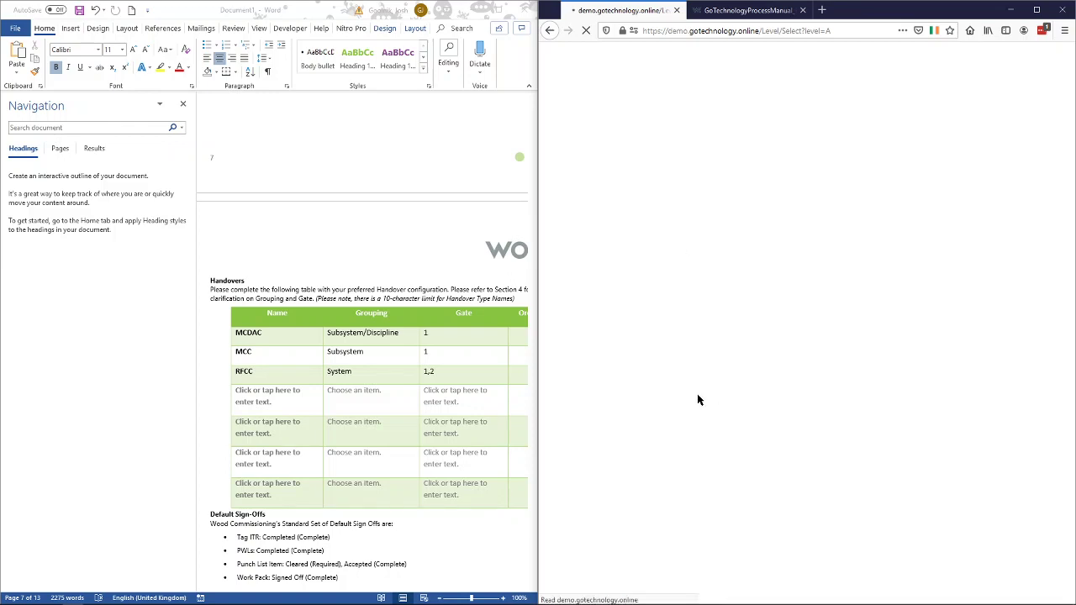
click(619, 206)
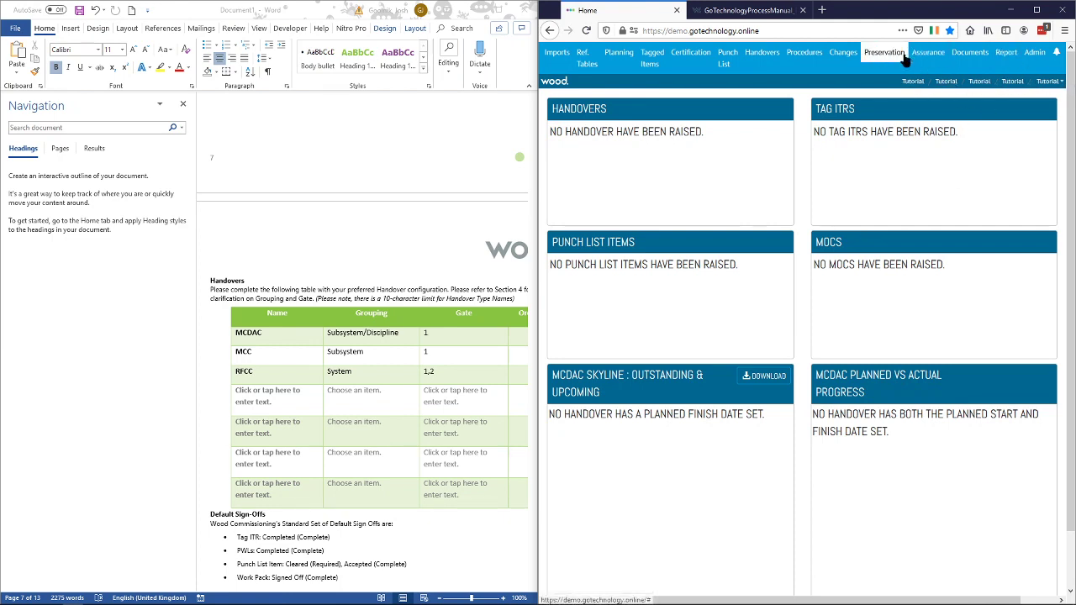
click(762, 52)
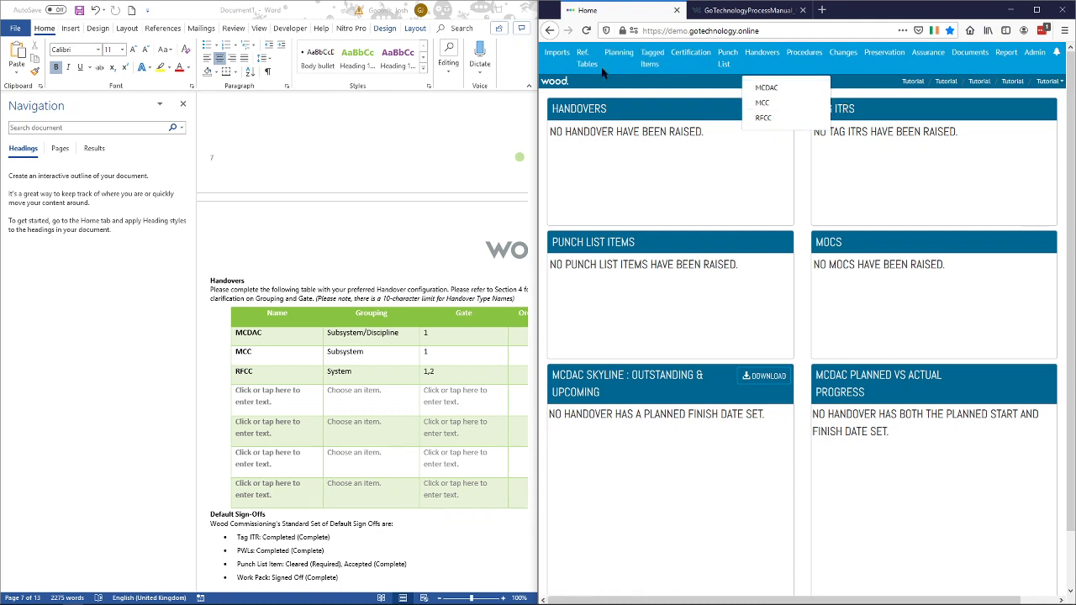
Step: Examine the import/export tables and the report list for entries belonging to the Tutorial handover types
click(556, 52)
click(583, 95)
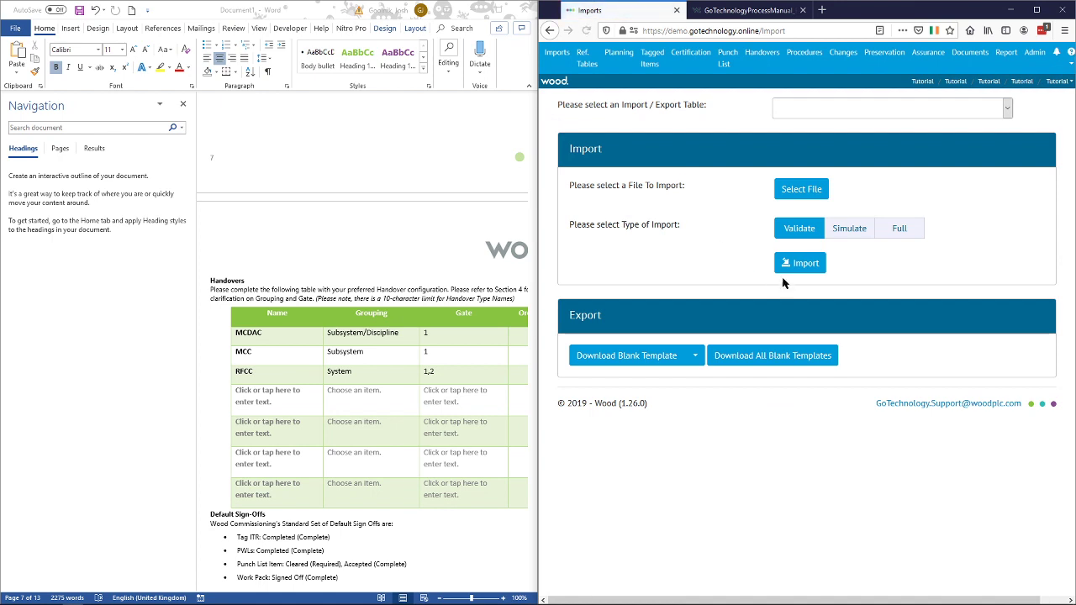
click(805, 112)
scroll(840, 286, down, 8)
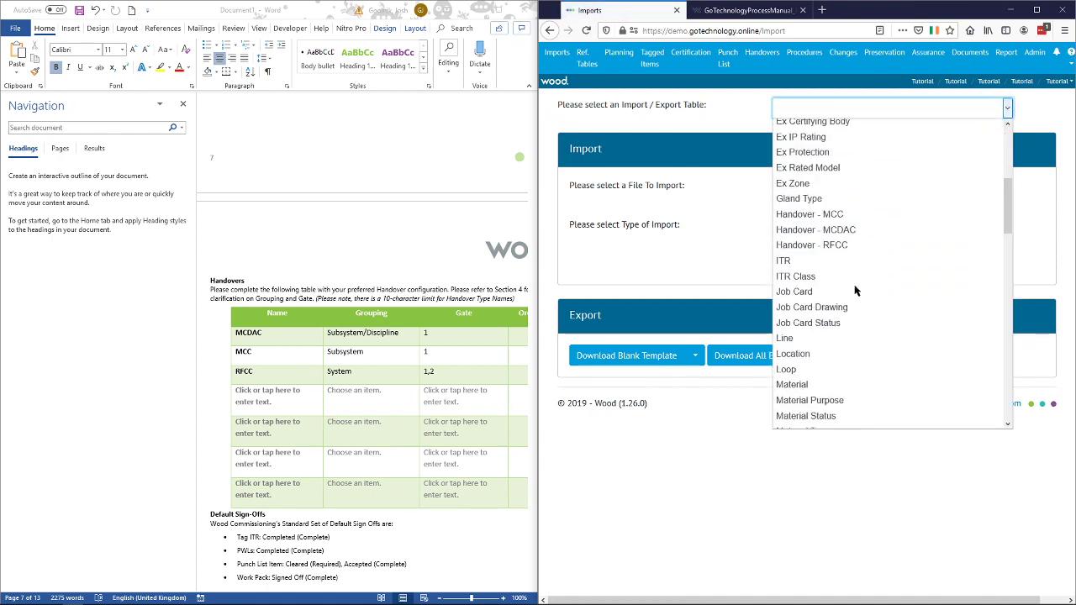
click(971, 57)
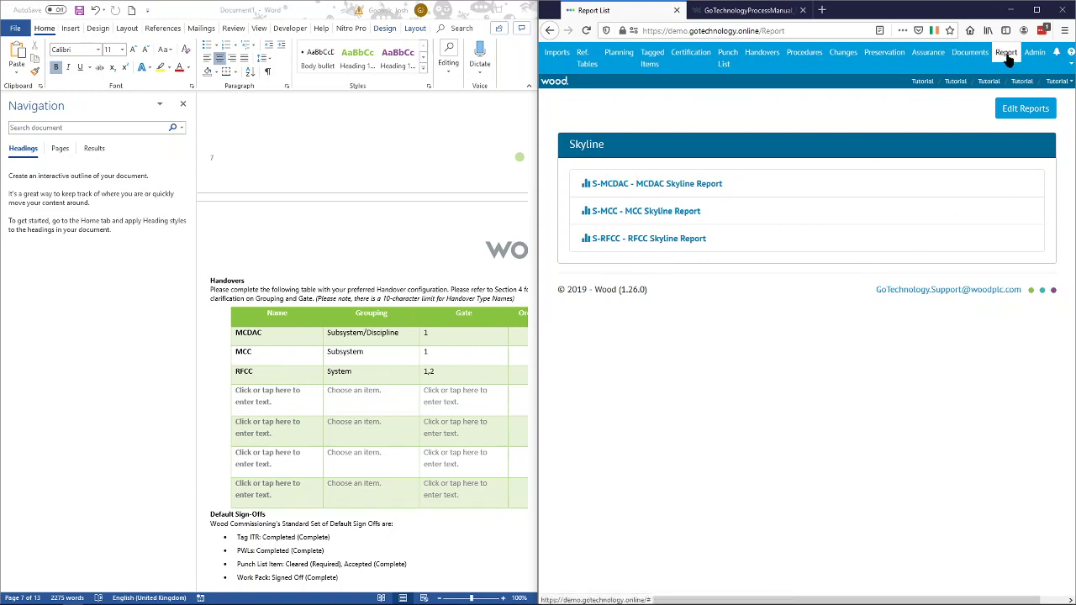
click(971, 57)
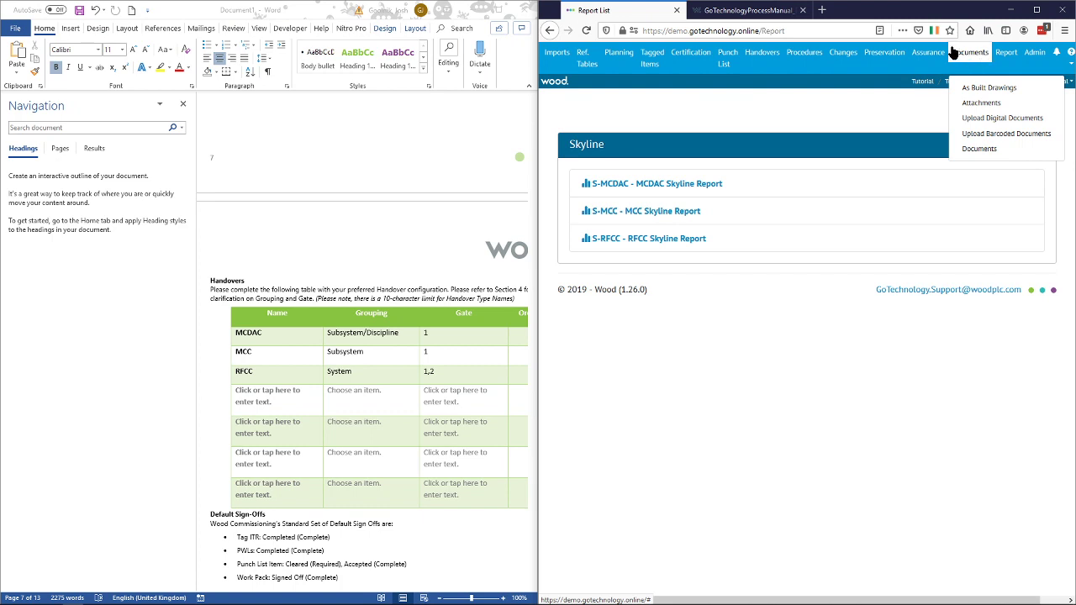
Step: Open the level's default sign-offs for Tag ITR and add a first sign-off labelled Completed
click(1033, 54)
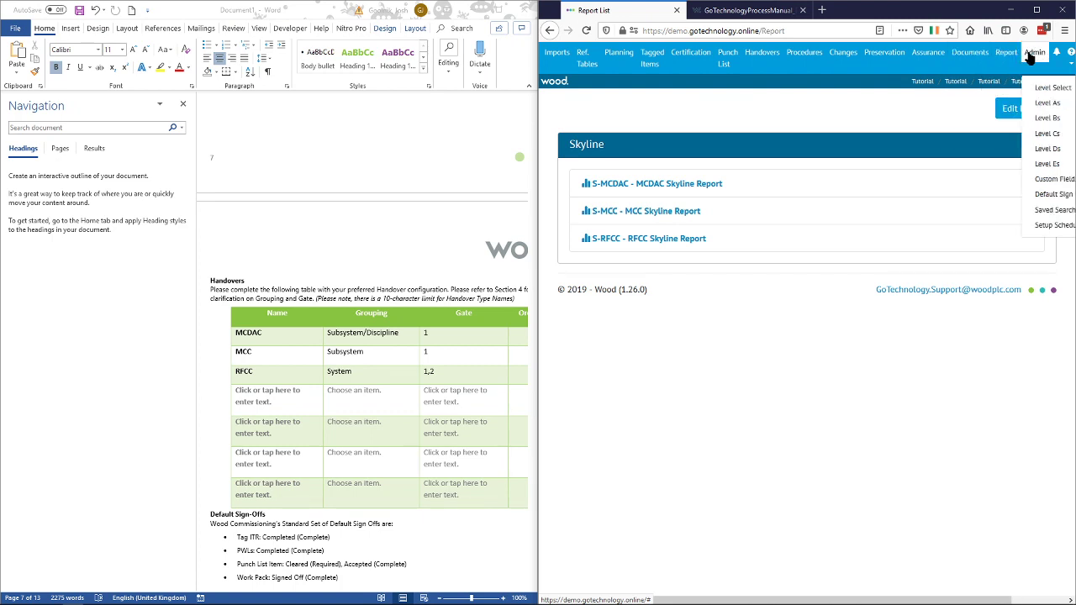
click(1051, 194)
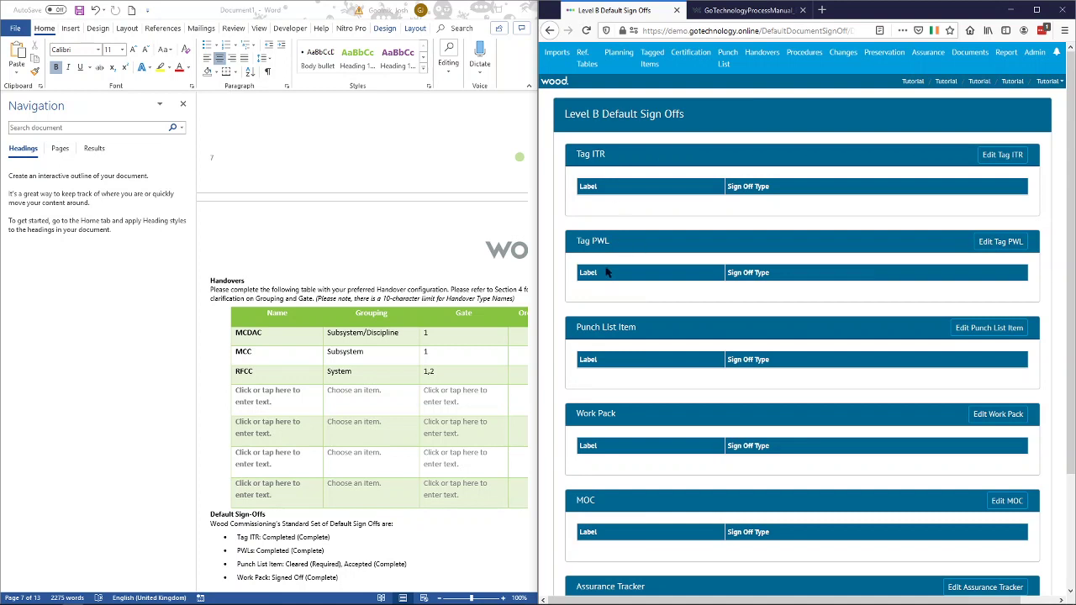
click(1002, 157)
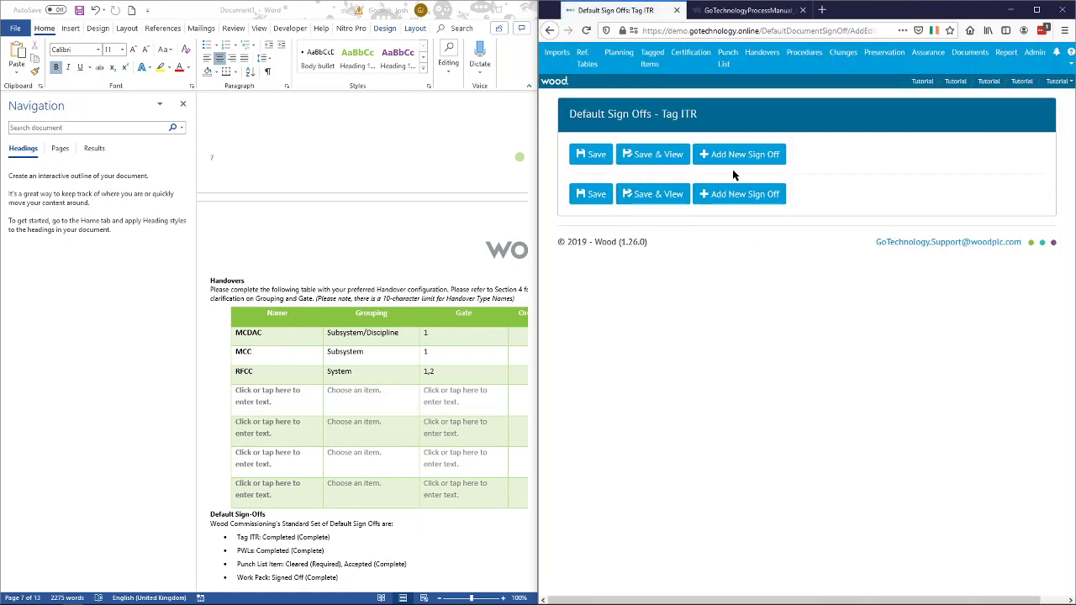
click(725, 161)
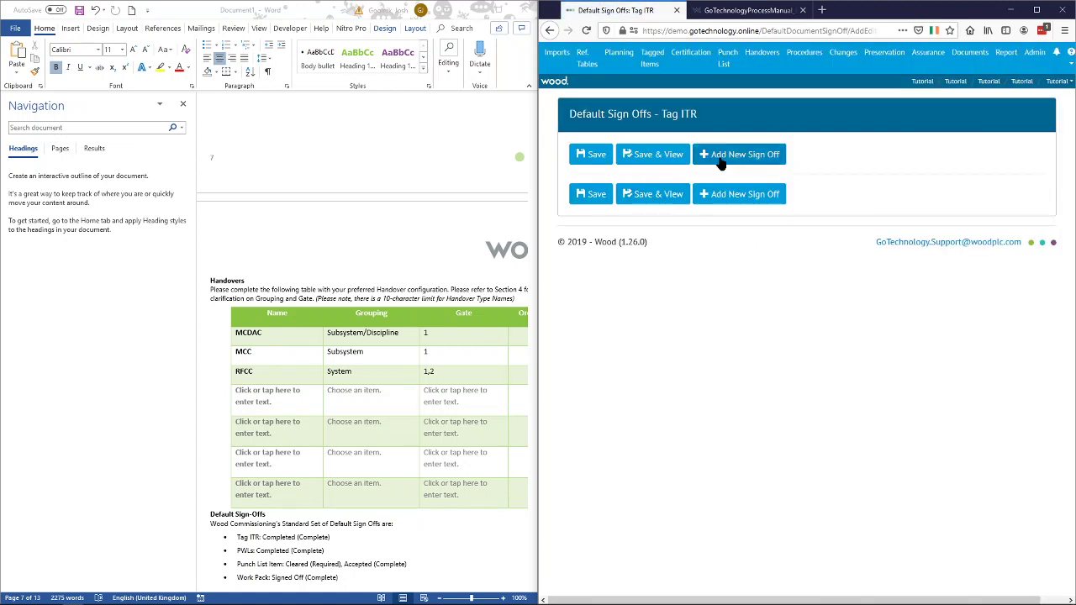
click(204, 452)
scroll(343, 438, down, 1)
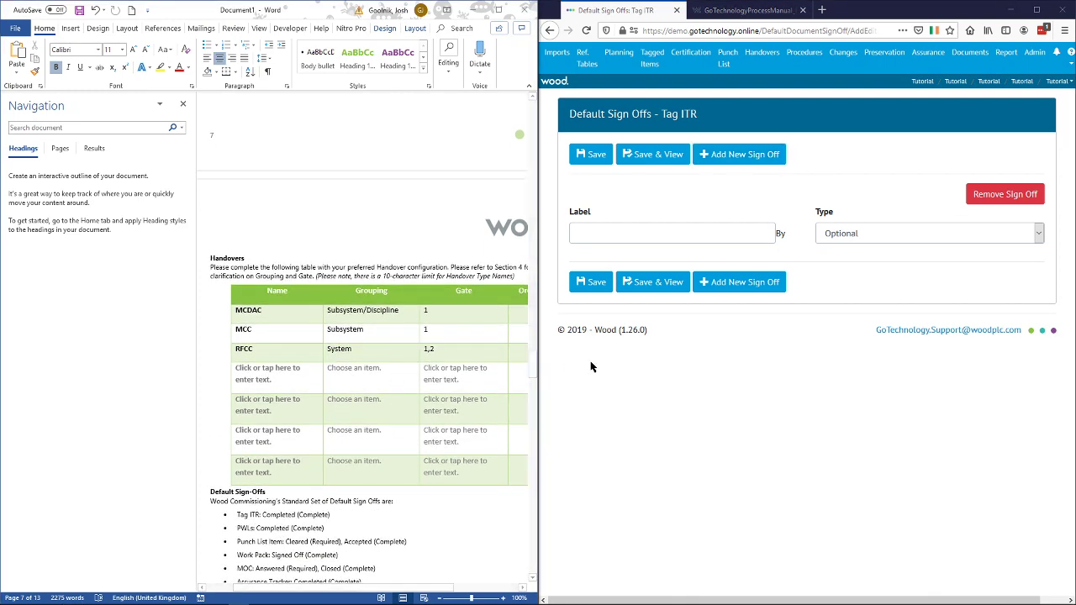
click(645, 234)
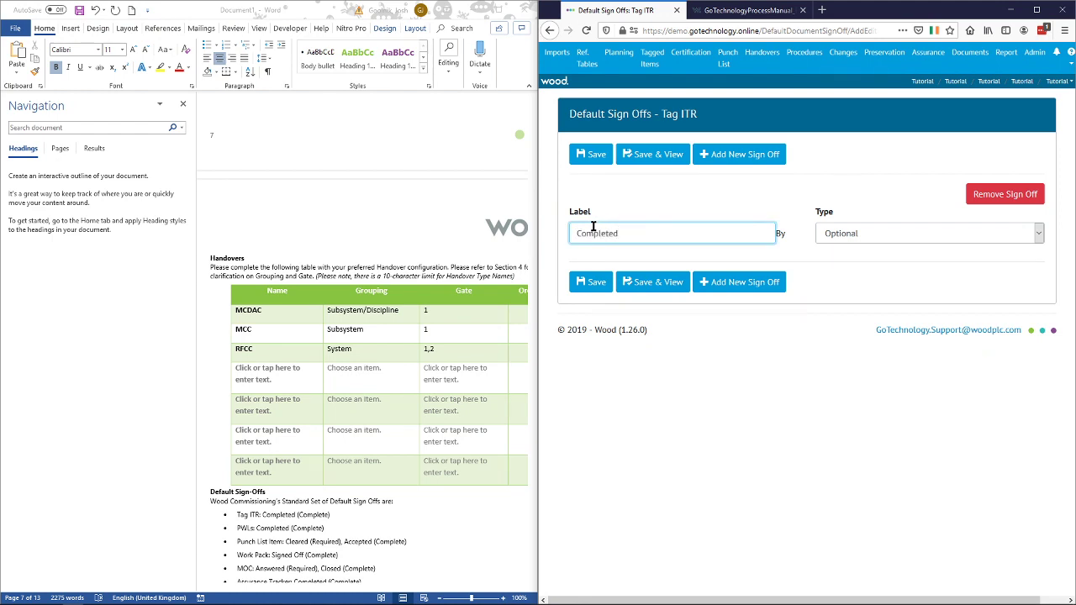
Step: Add two more Tag ITR default sign-offs labelled Accepted and Approved
click(713, 284)
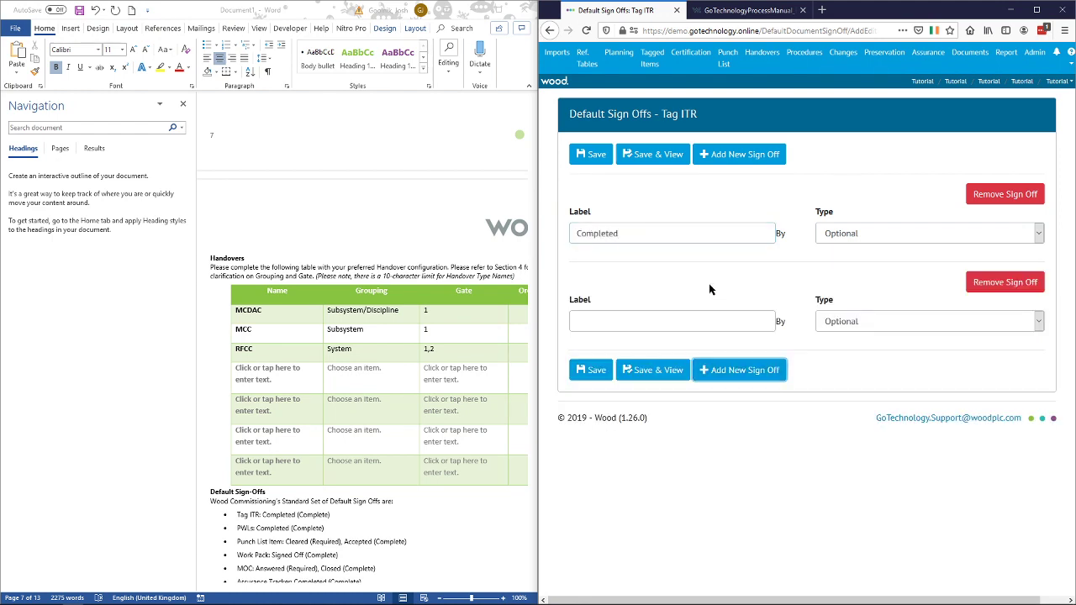
click(638, 325)
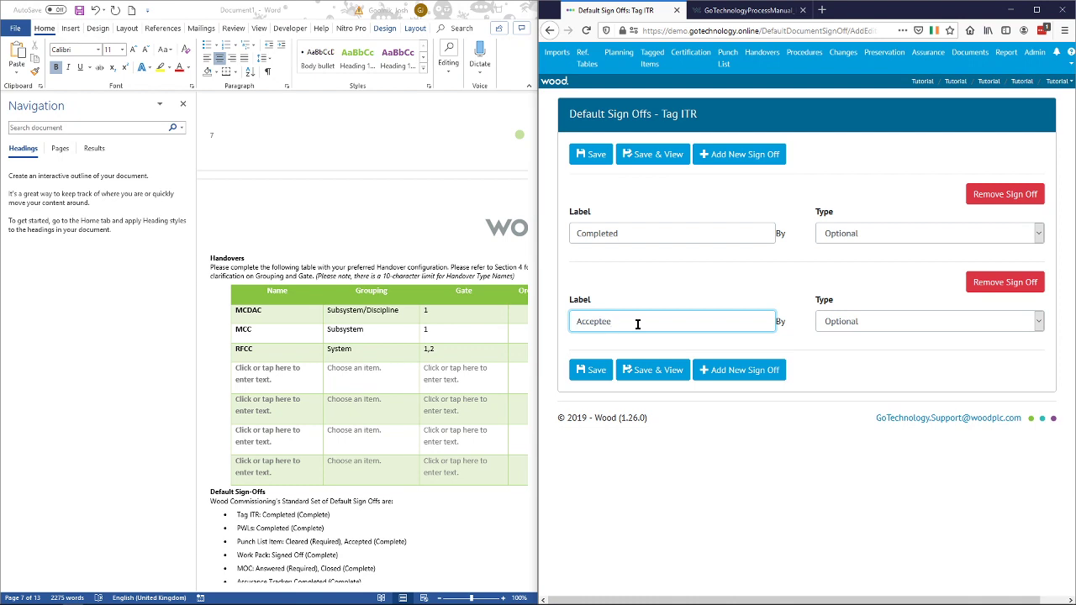
click(707, 378)
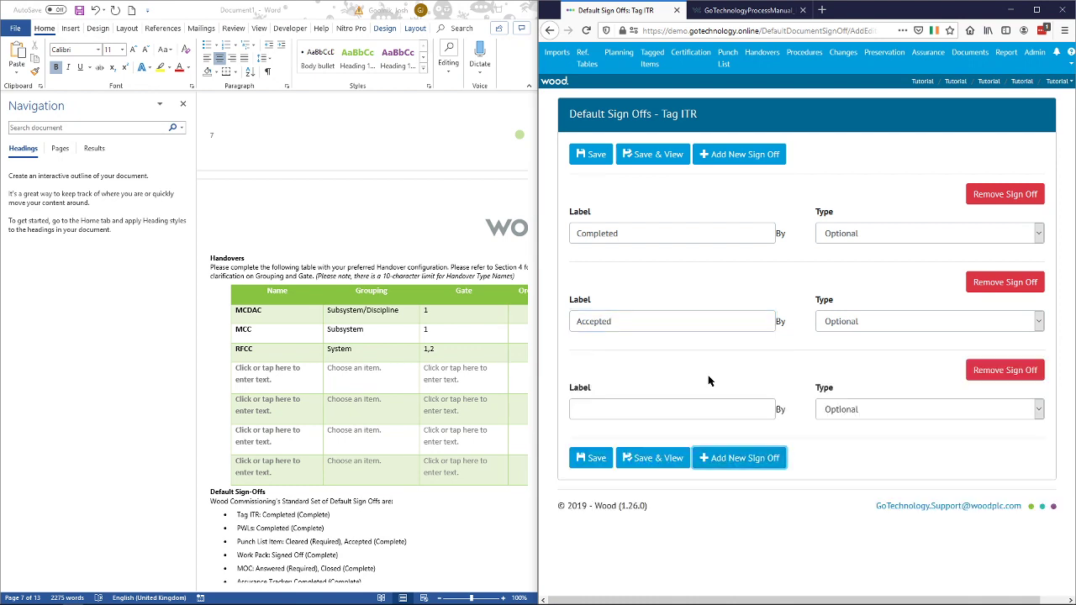
click(662, 416)
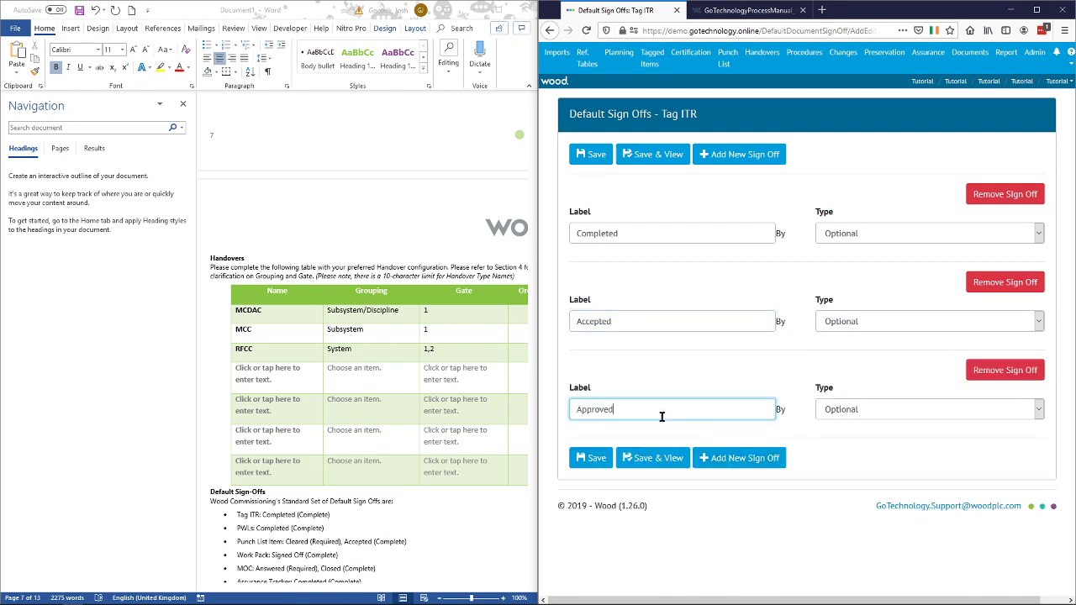
Step: Check the sign-off block of the QED-A11A.dotx template in the StandardRev6 ITRs folder, and close the document
mouse_move(73, 601)
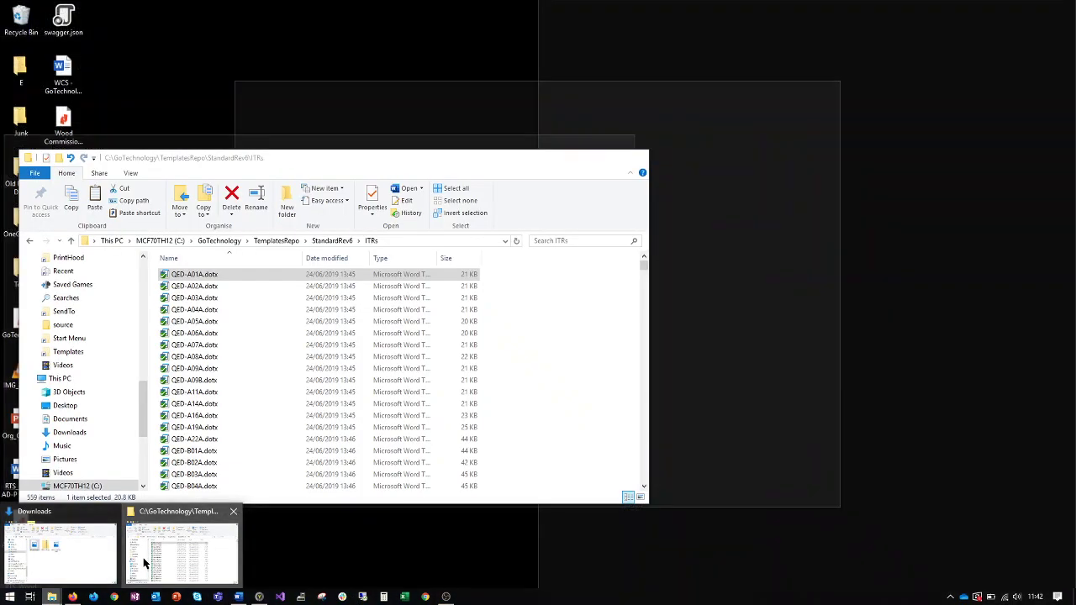
click(144, 565)
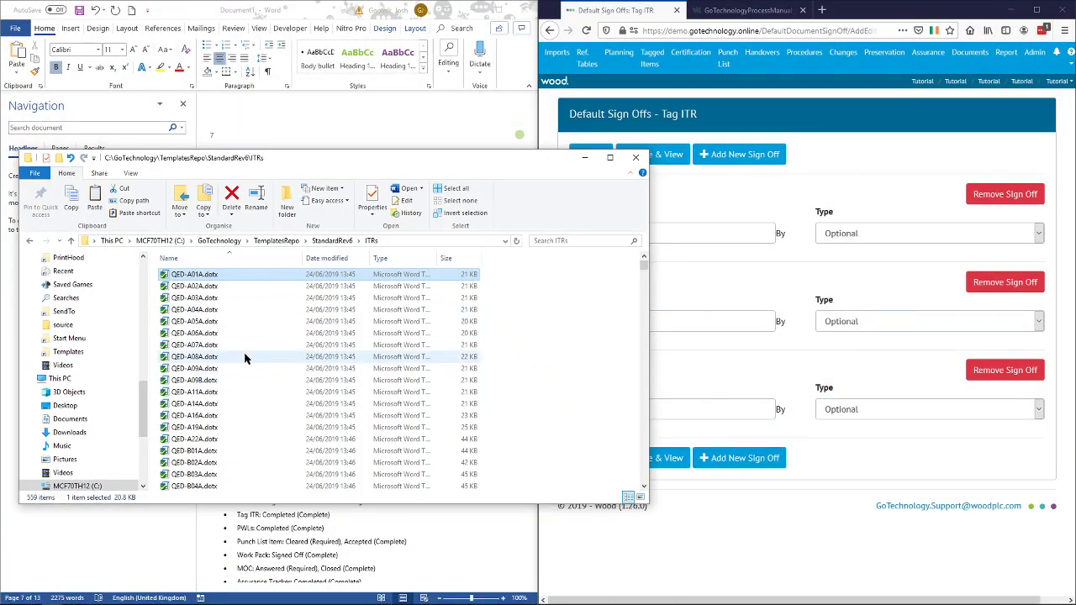
click(213, 395)
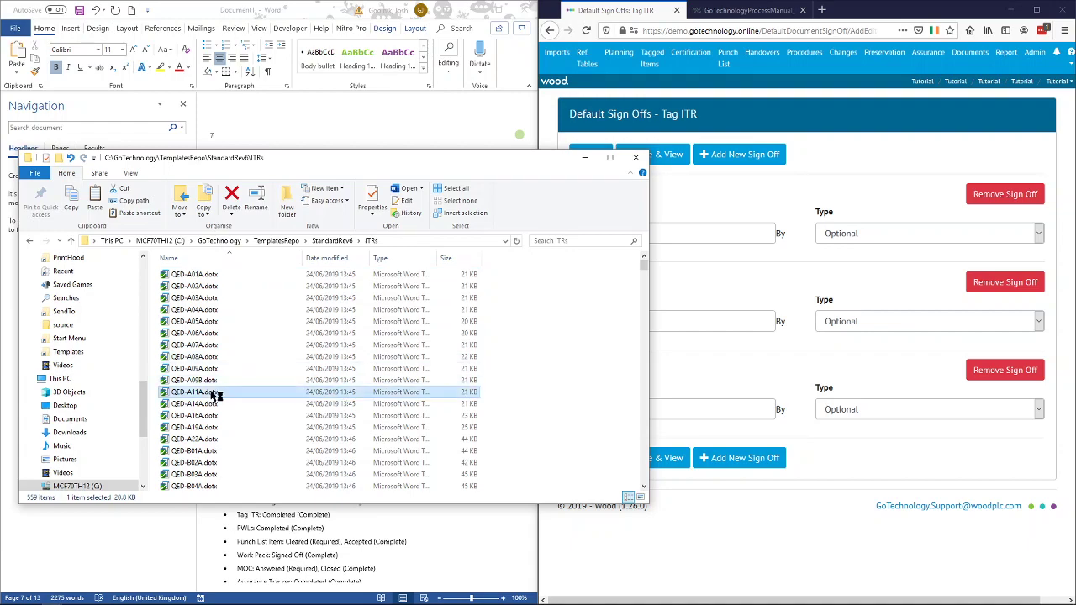
double_click(213, 393)
scroll(479, 370, down, 4)
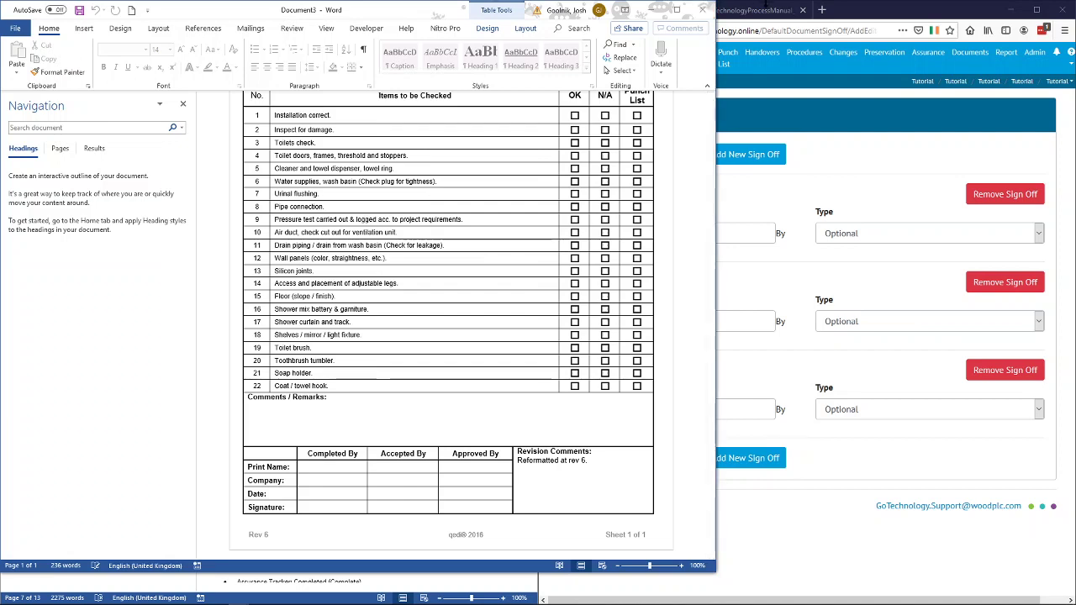
click(703, 9)
key(alt+Tab)
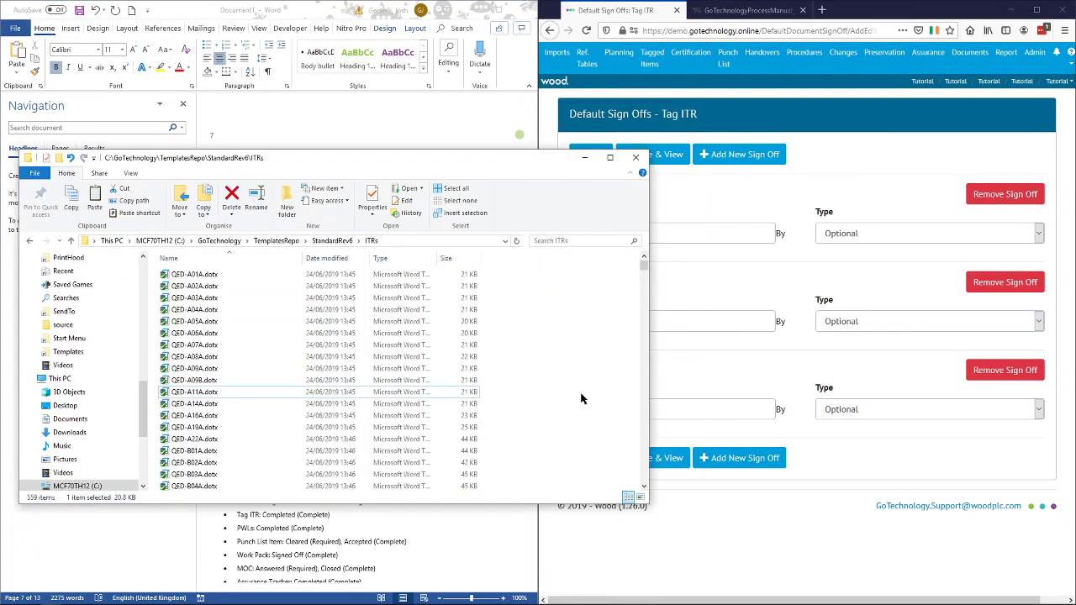
Step: Open another ITR template from further down the ITRs folder, check its sign-off block, and return to the Tag ITR sign-offs
click(580, 399)
scroll(526, 435, down, 20)
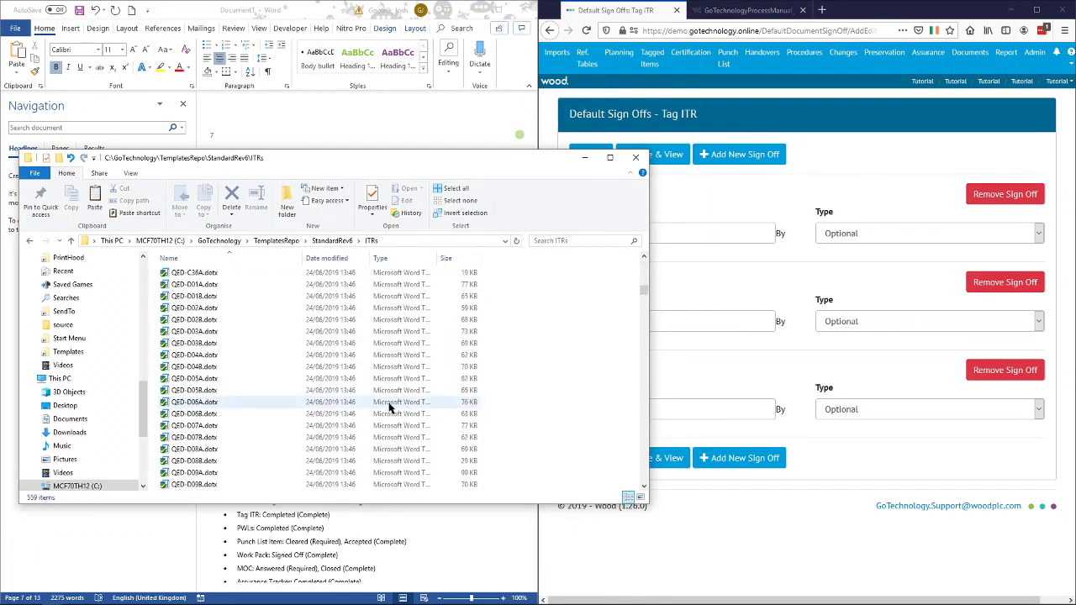
scroll(389, 408, down, 8)
click(320, 396)
double_click(320, 392)
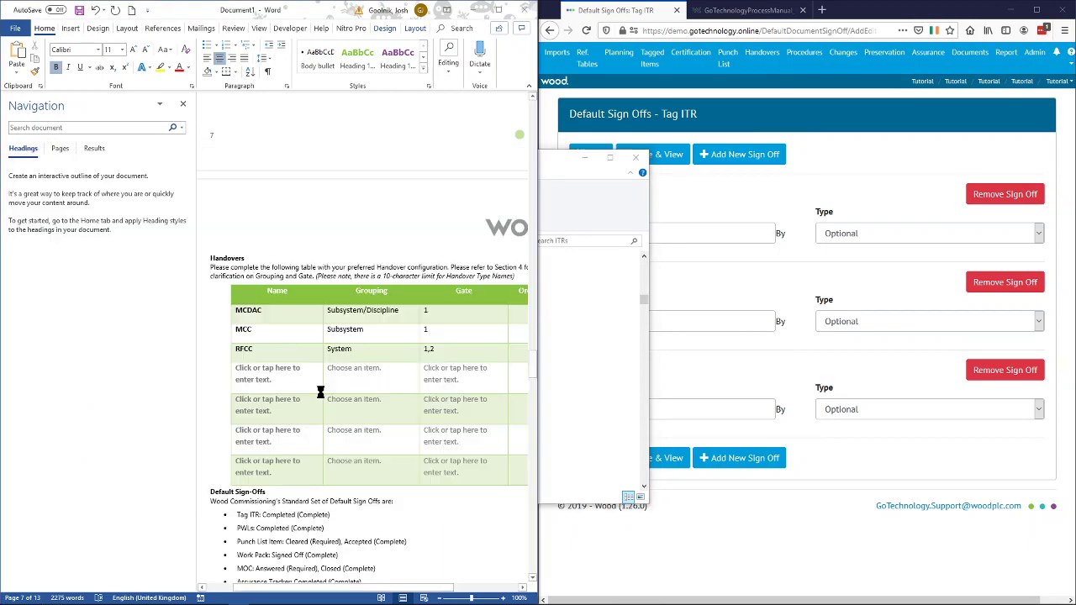
scroll(486, 317, down, 2)
scroll(486, 318, down, 3)
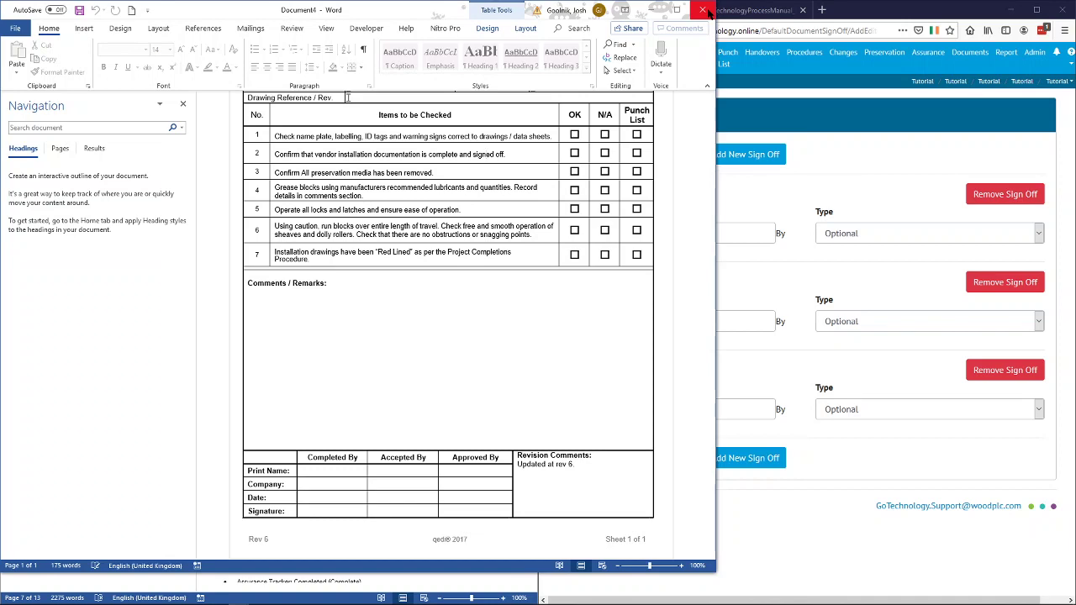
click(704, 10)
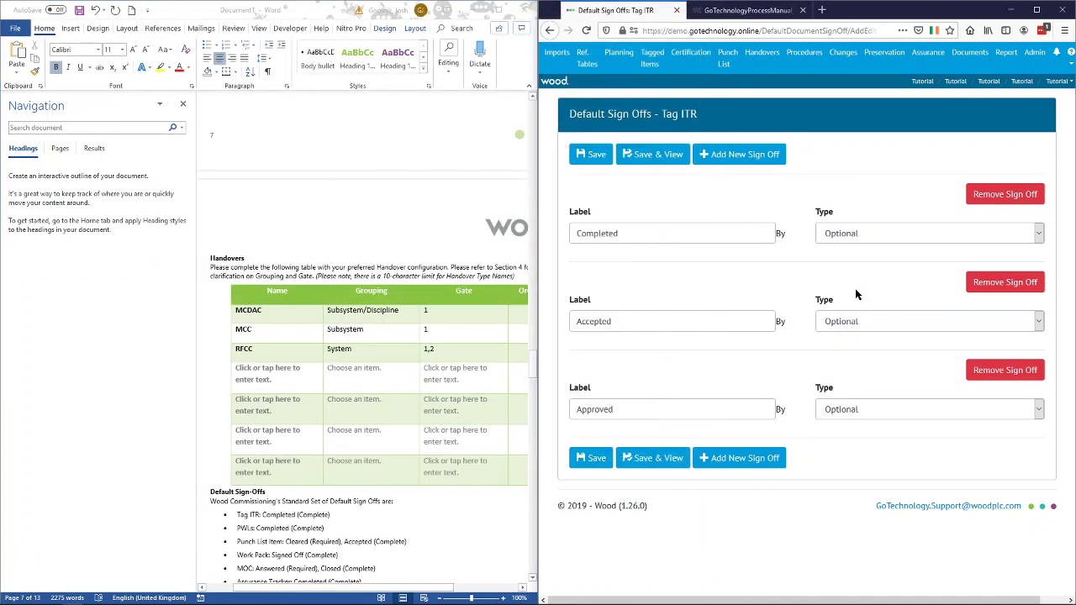
Step: Set the Tag ITR sign-off types to Required for Completed and Accepted and Complete for Approved, and save, returning to the overview
click(920, 233)
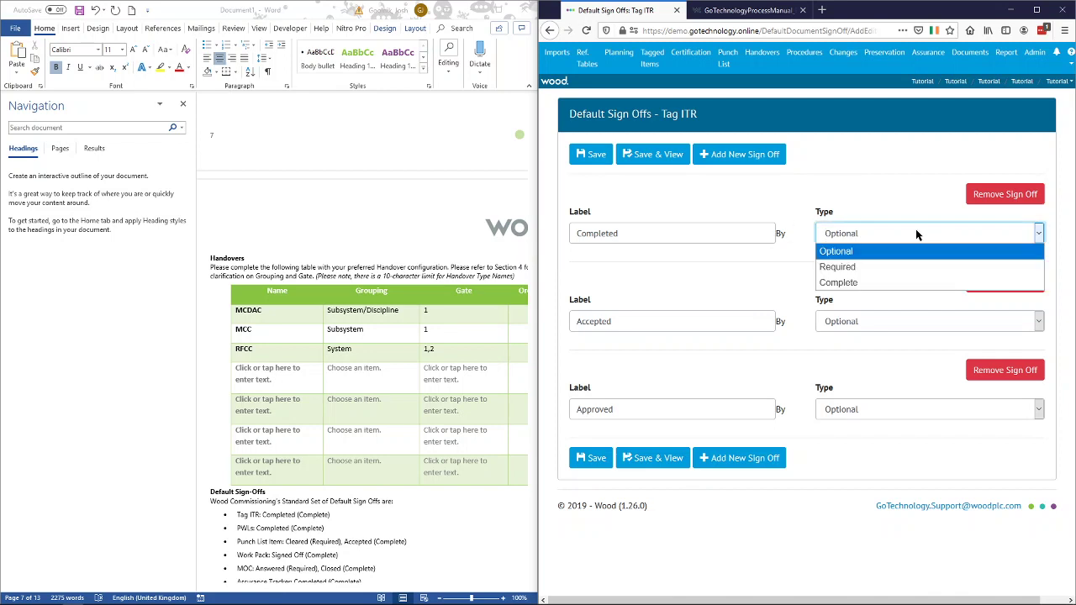
click(858, 266)
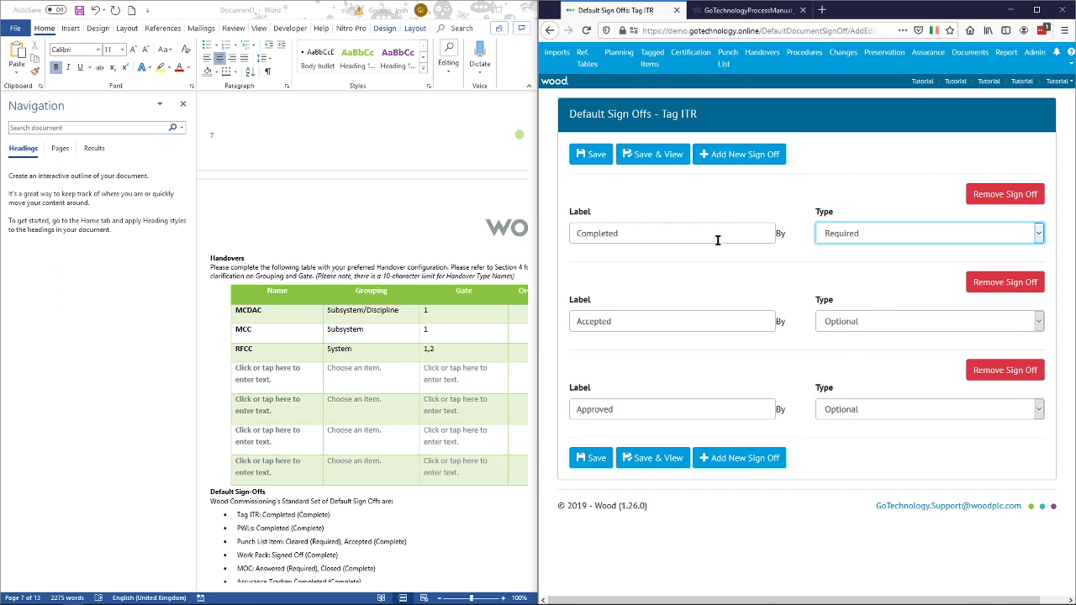
click(846, 327)
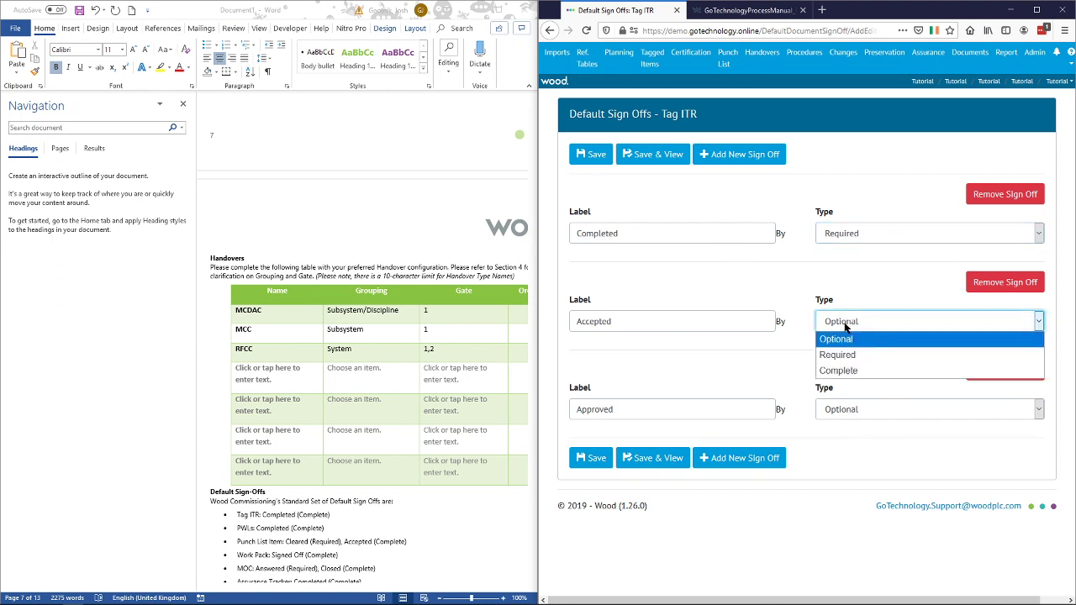
click(861, 357)
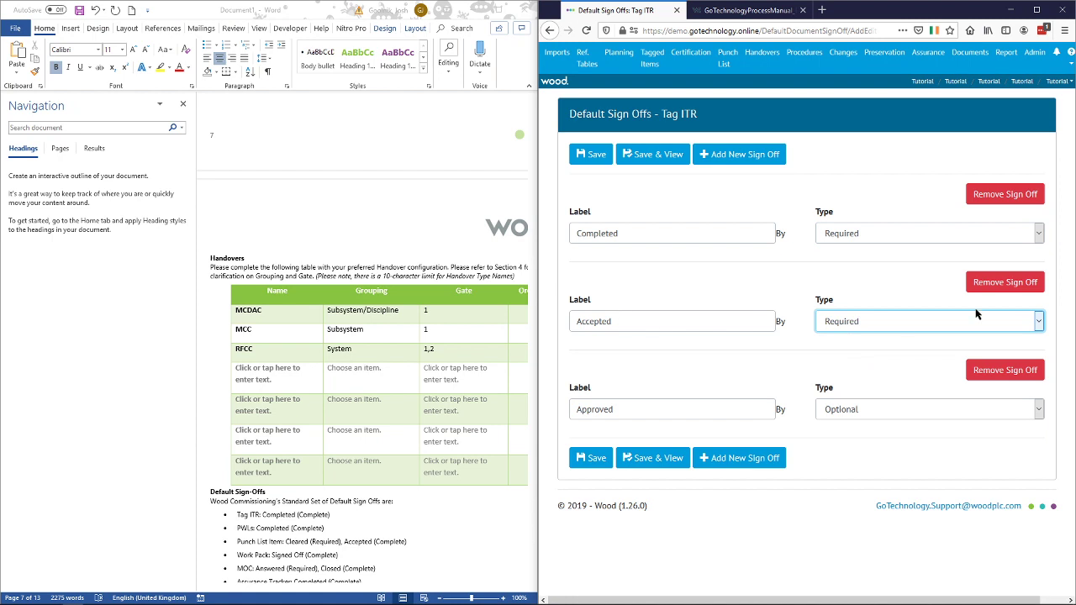
click(835, 407)
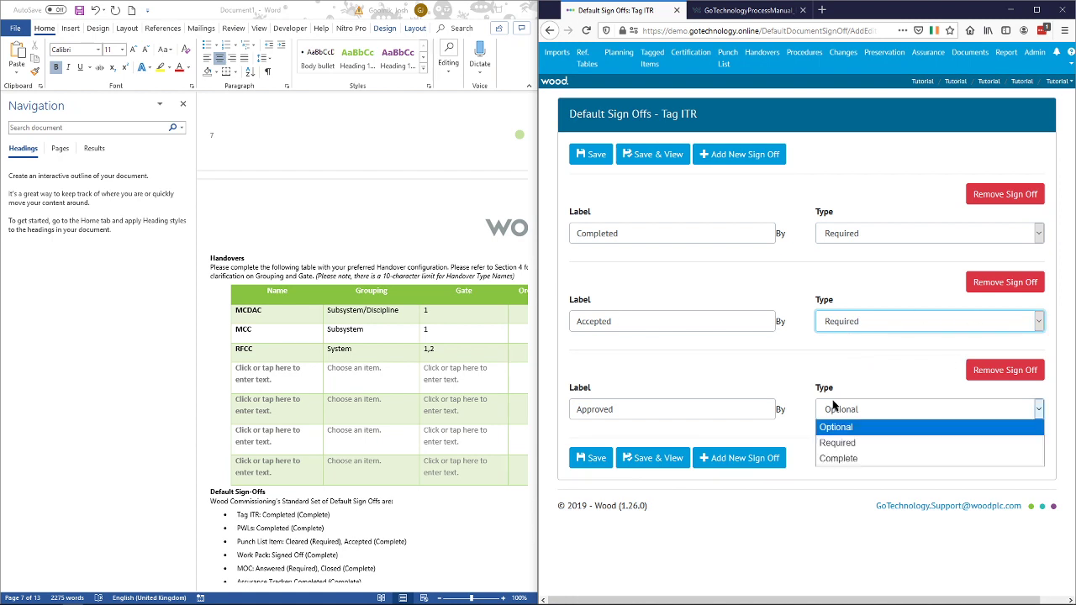
click(840, 458)
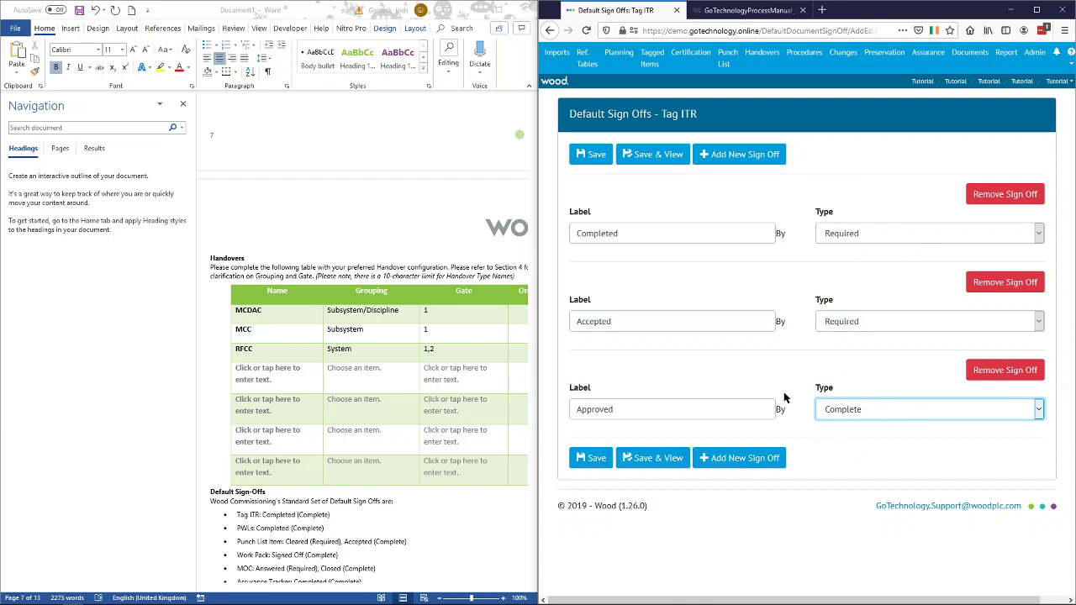
click(656, 468)
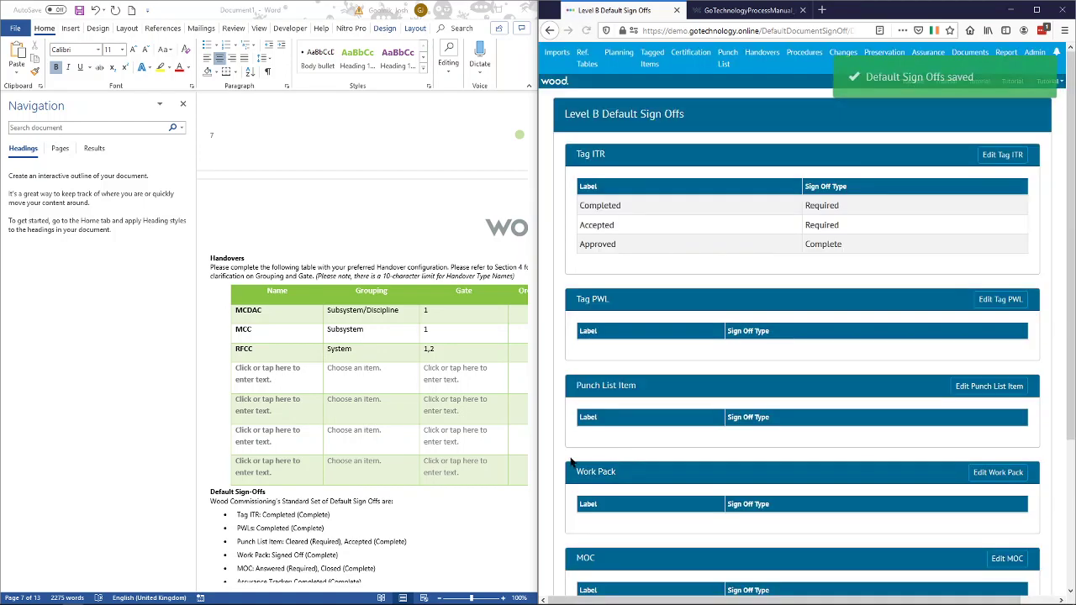
Step: Edit the Tag PWL default sign-offs, adding two labelled Completed and Verified
scroll(905, 341, down, 1)
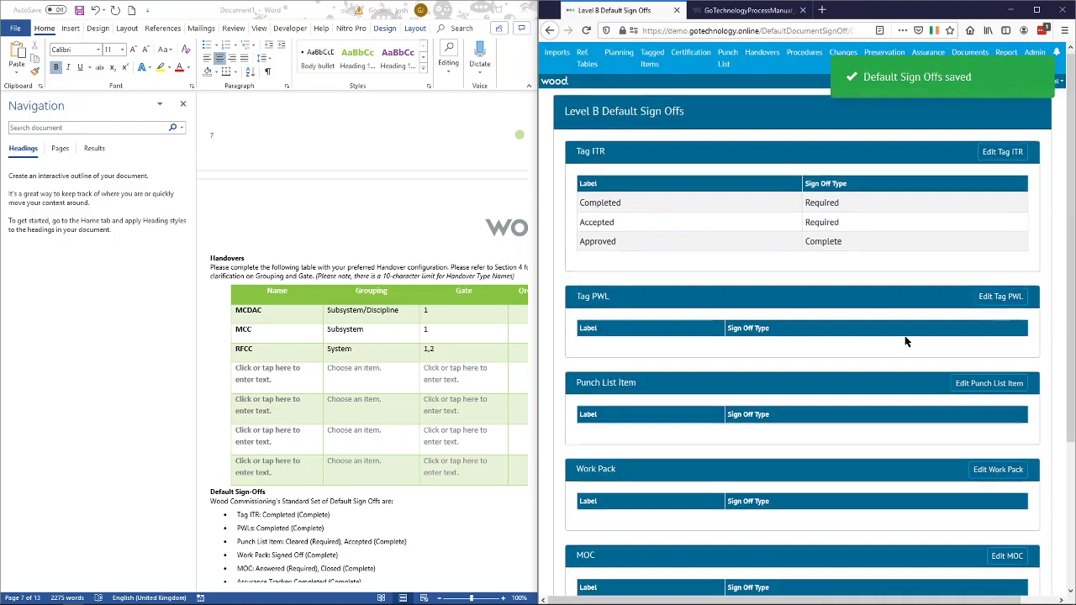
scroll(905, 341, down, 2)
scroll(905, 342, up, 2)
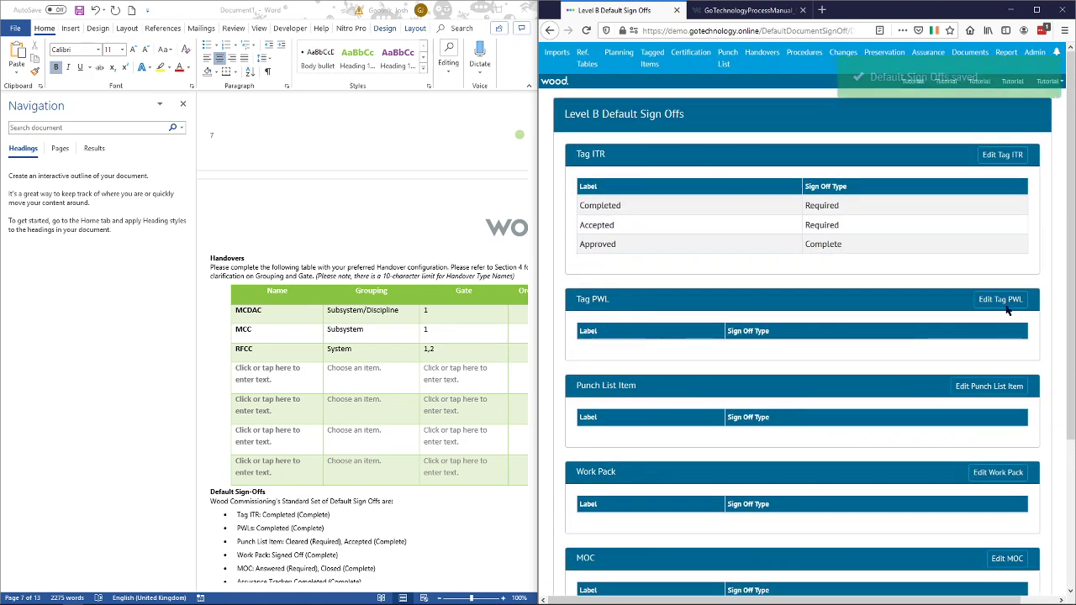
click(1005, 306)
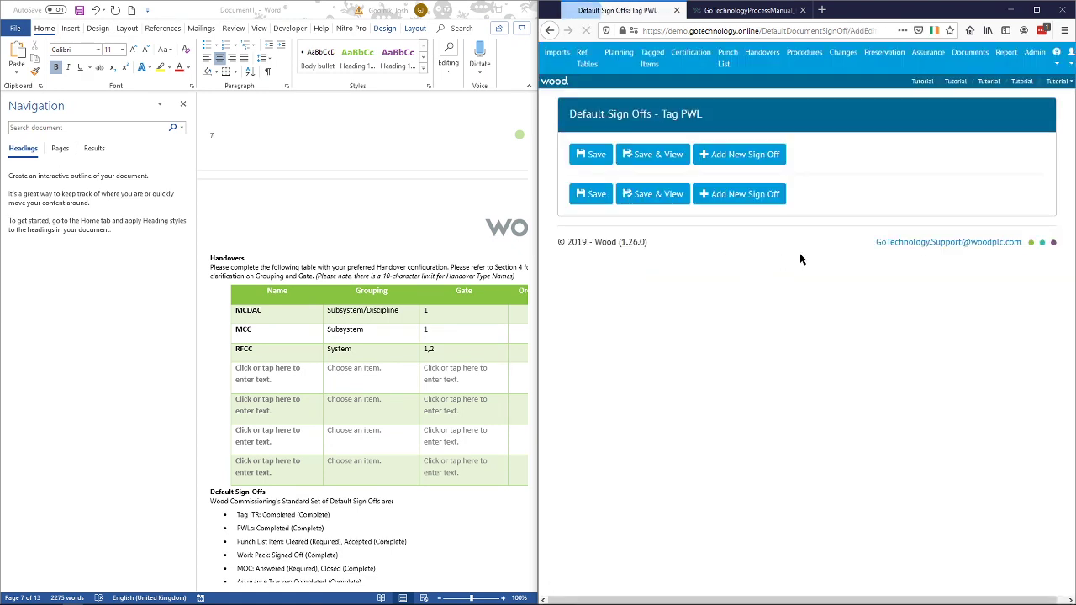
click(723, 158)
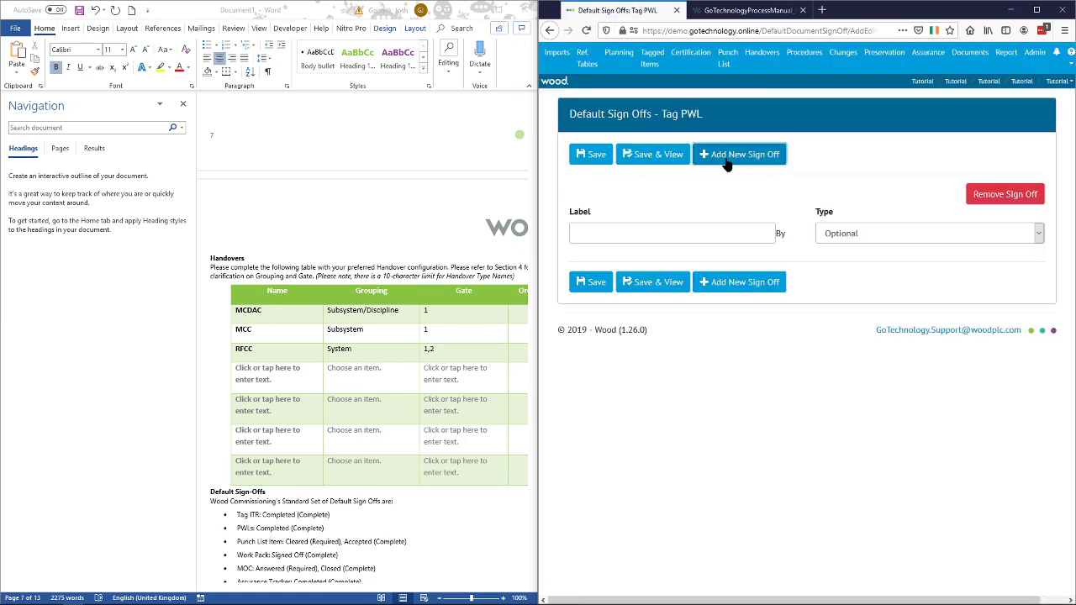
click(657, 233)
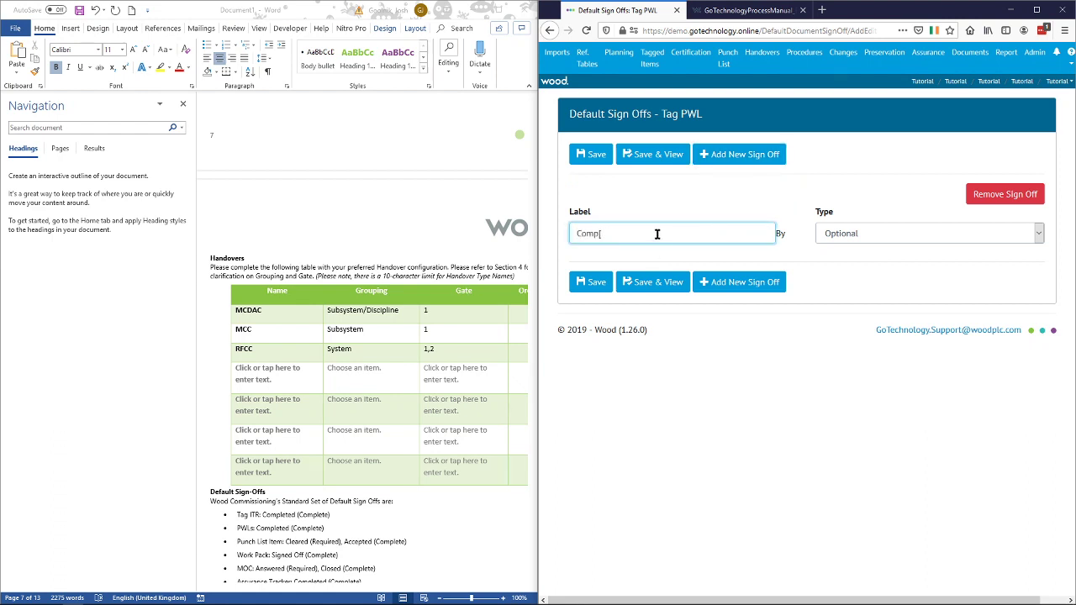
click(738, 282)
click(675, 329)
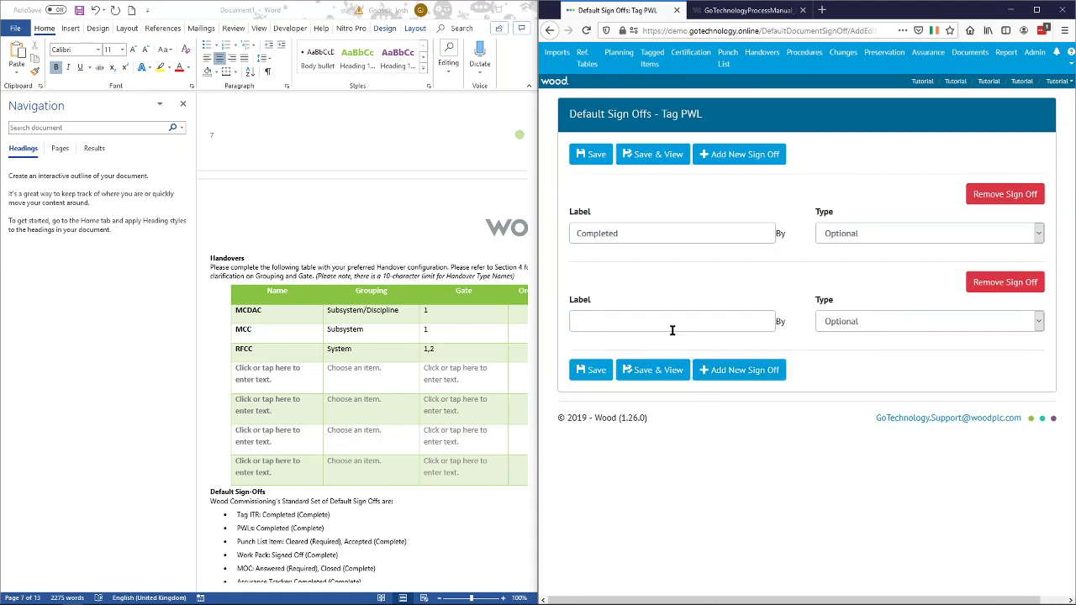
click(672, 329)
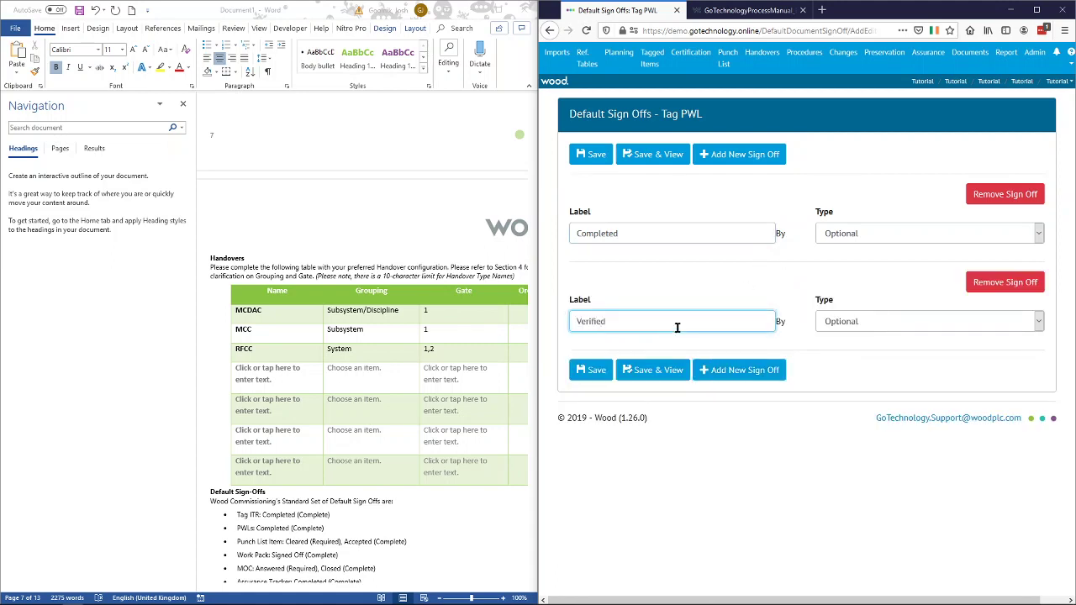
Step: Set the Tag PWL sign-off types to Required for Completed and Complete for Verified
click(840, 233)
click(851, 266)
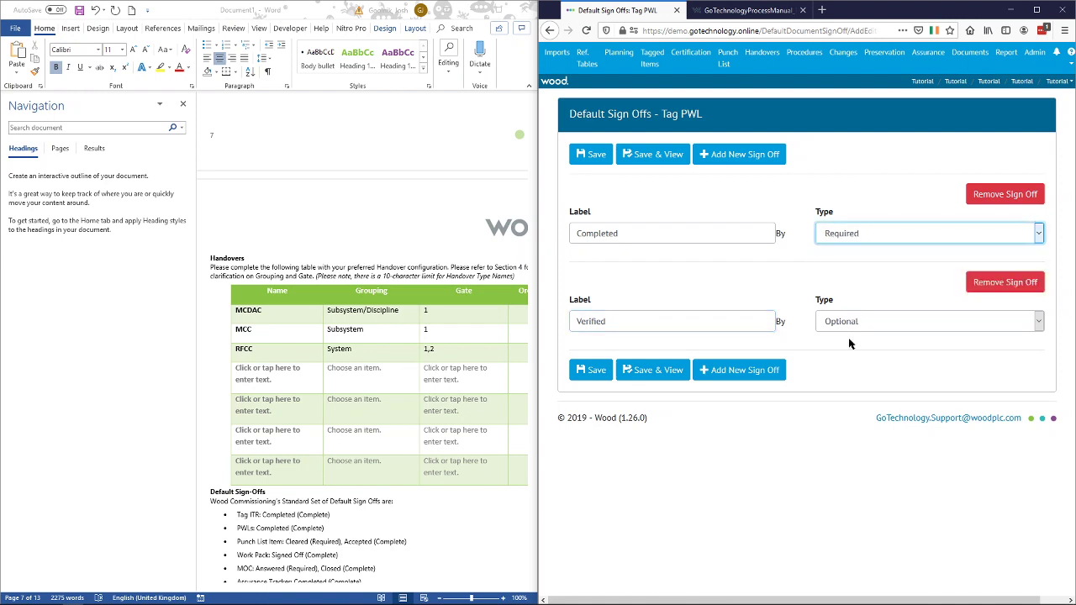
click(841, 326)
click(842, 378)
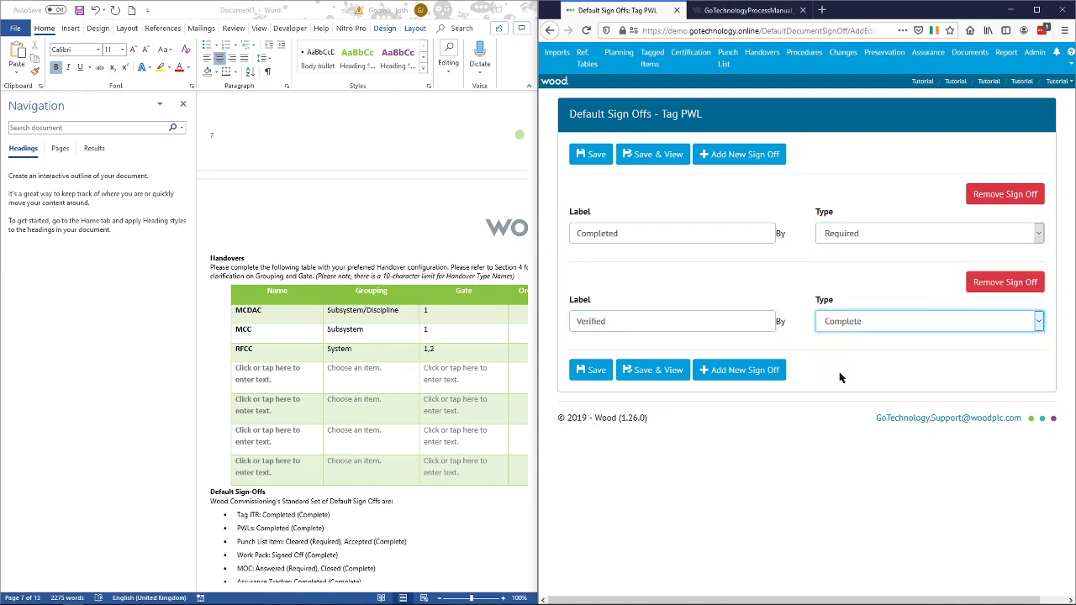
Step: Save the Tag PWL sign-offs and add a Punch List Item default sign-off labelled Cleared with type Required
click(658, 371)
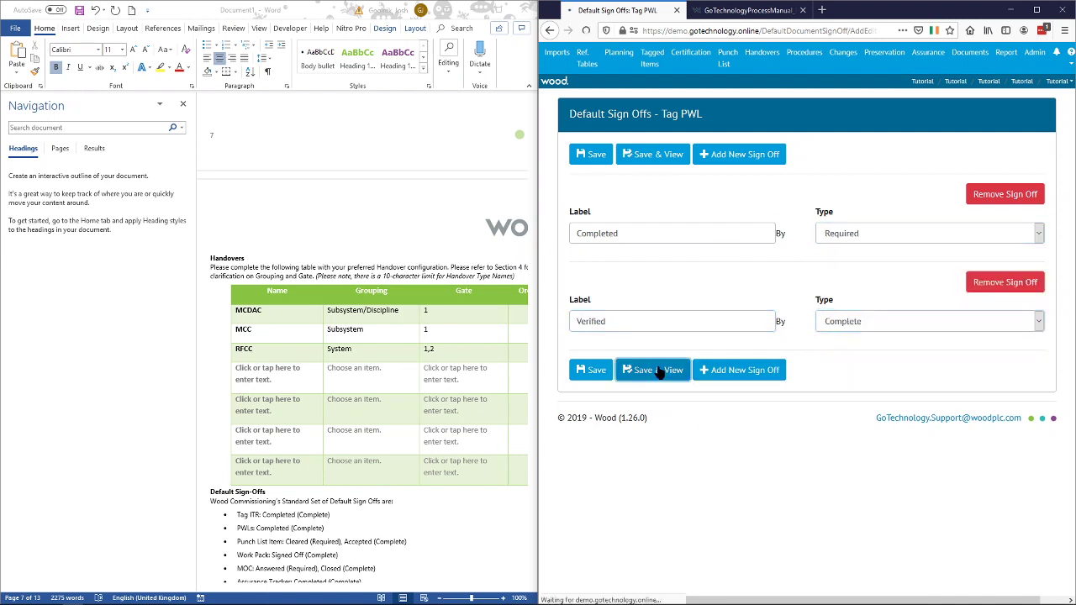
scroll(738, 390, down, 1)
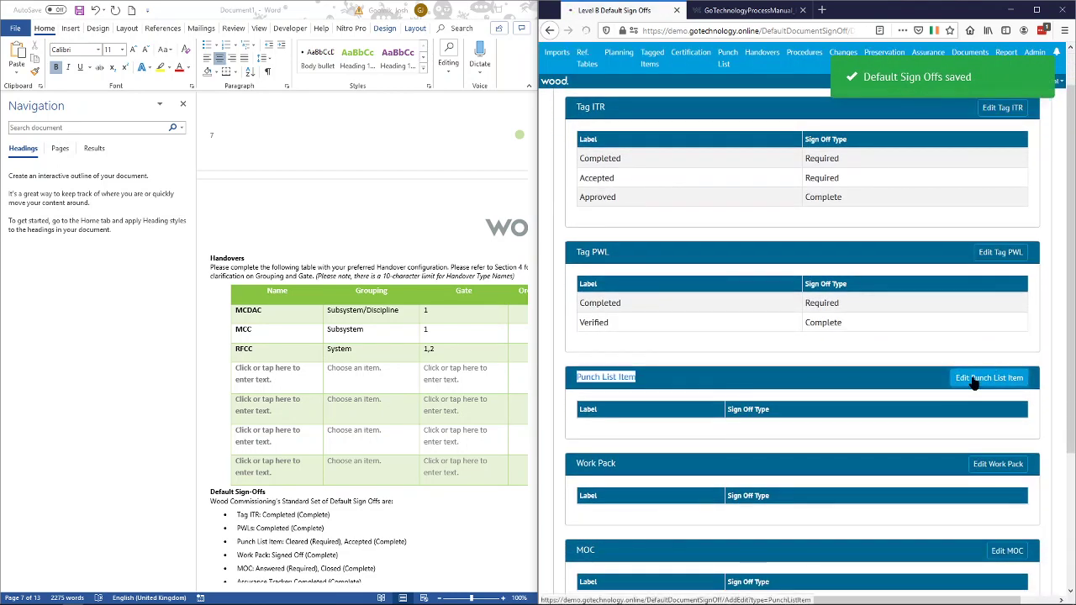
click(979, 378)
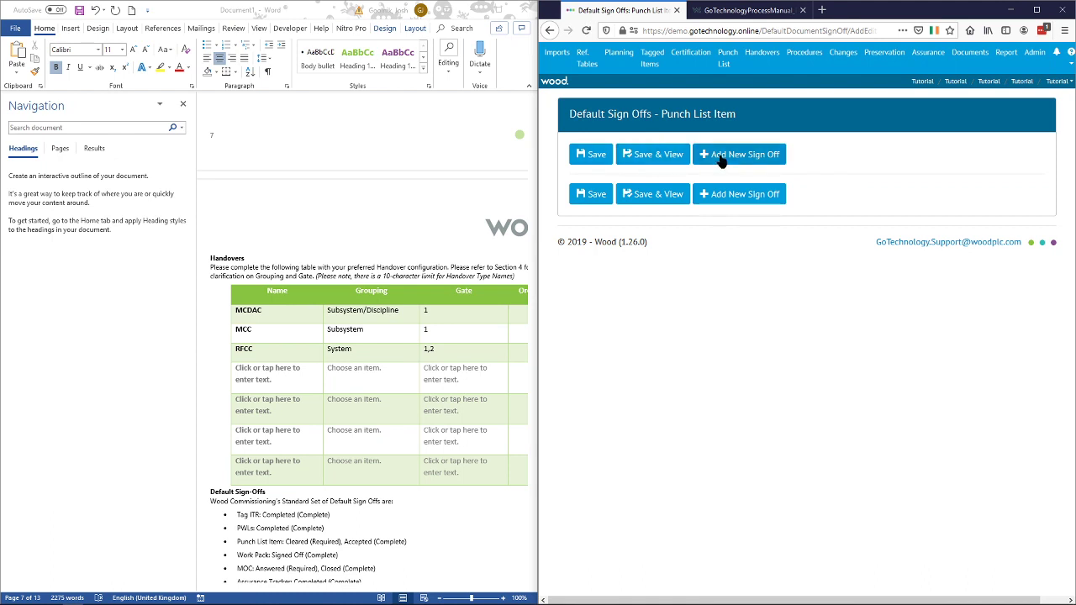
click(718, 155)
click(630, 230)
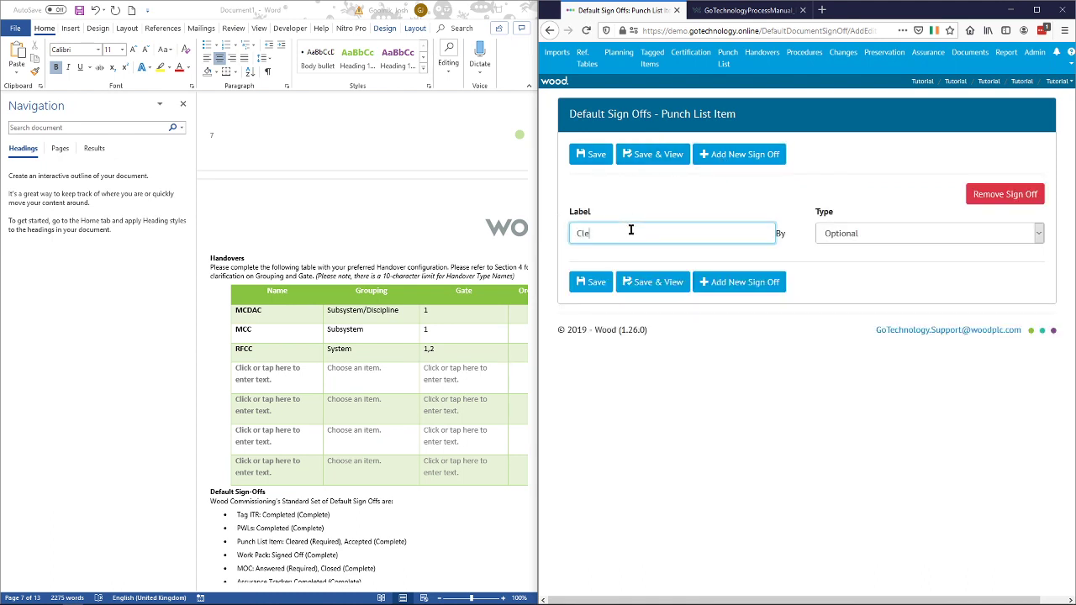
click(925, 231)
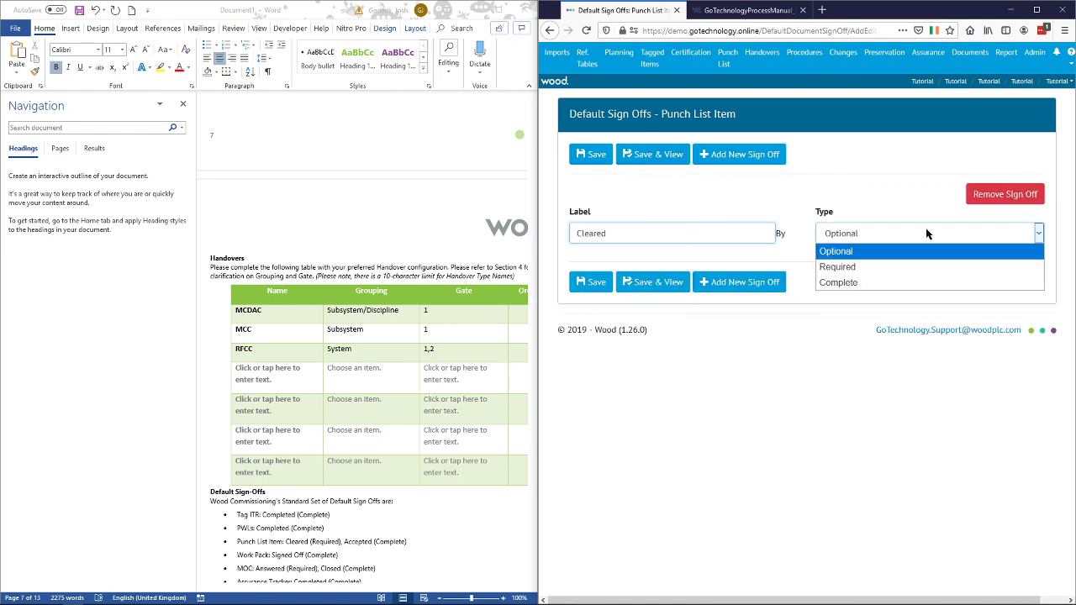
click(923, 263)
Step: Add a second Punch List Item sign-off labelled Accepted with type Complete, and save, returning to the overview
click(768, 291)
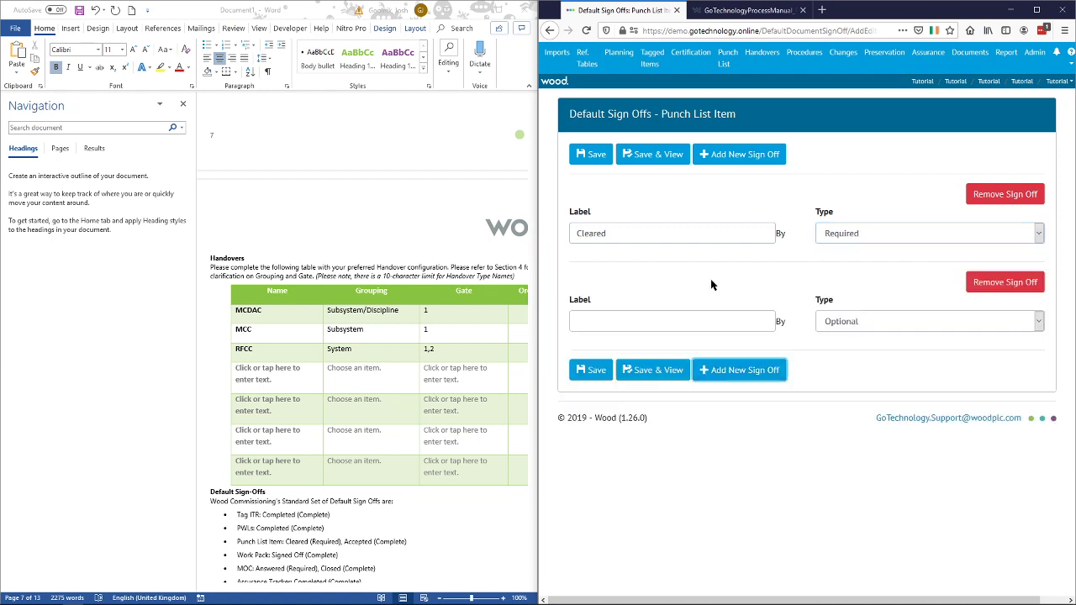
click(655, 323)
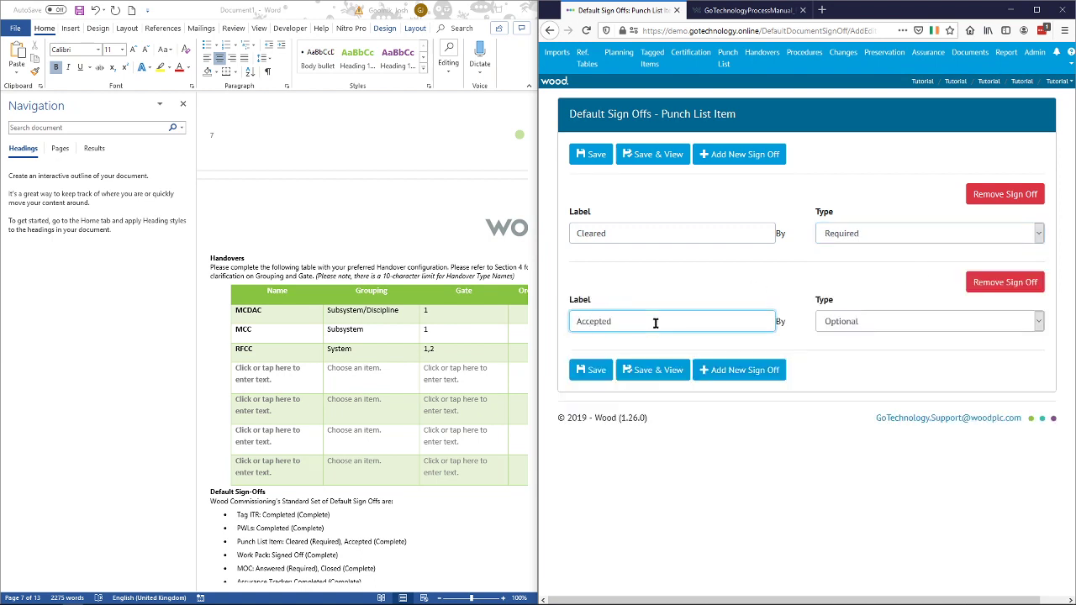
click(886, 320)
click(885, 370)
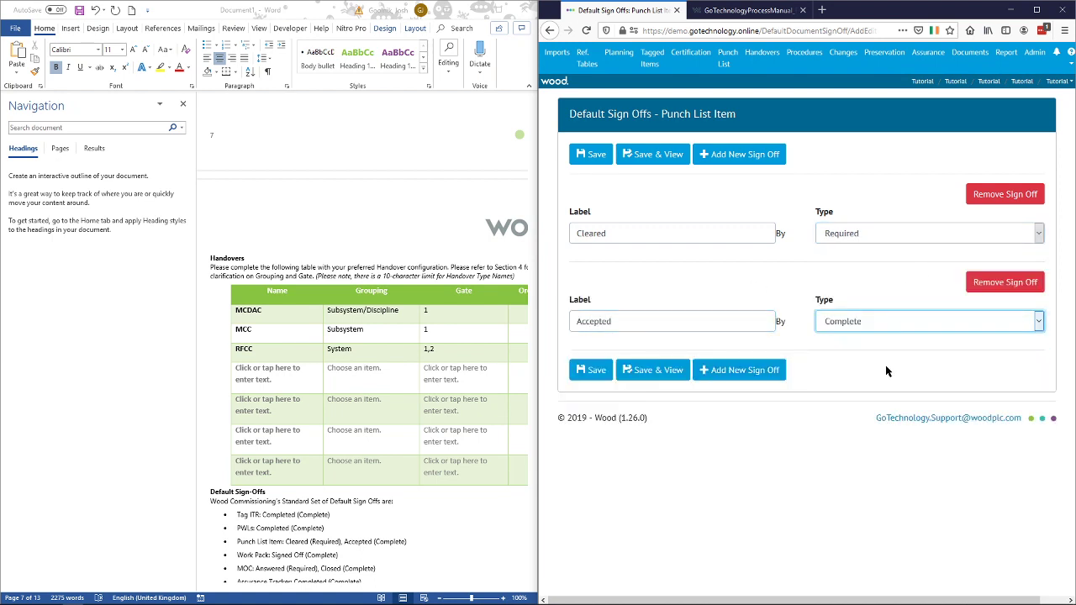
click(670, 371)
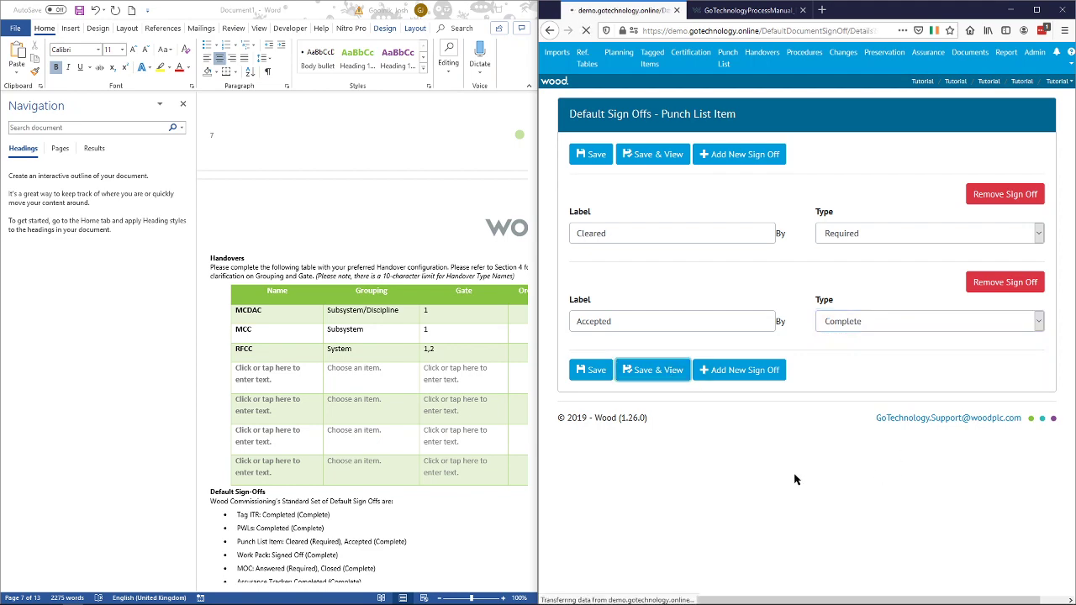
Step: Add a Work Pack default sign-off labelled Completed with type Complete, and save, returning to the overview
scroll(795, 475, down, 5)
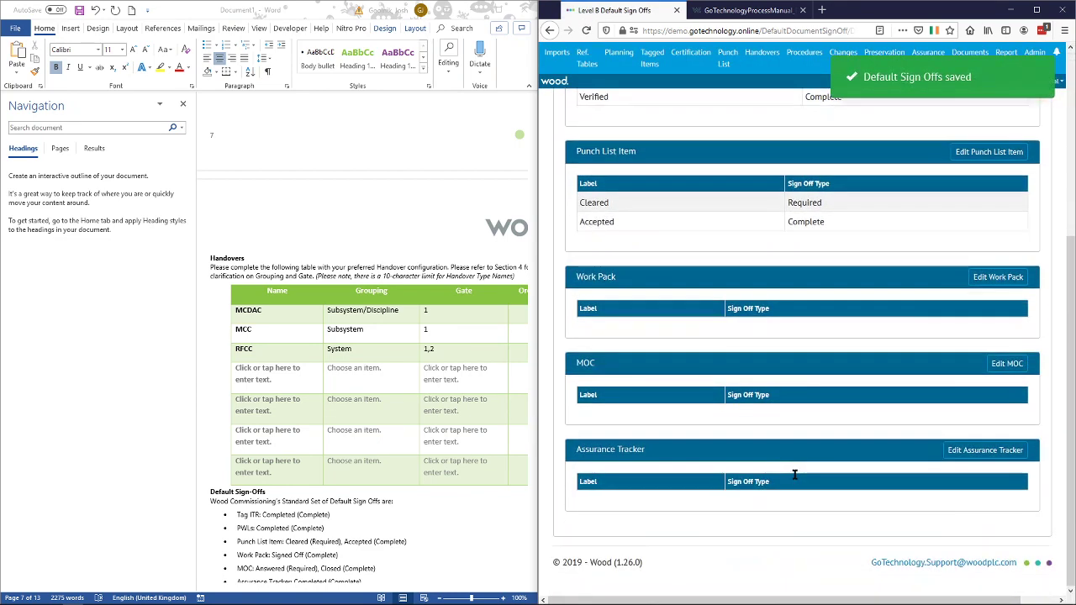
click(992, 277)
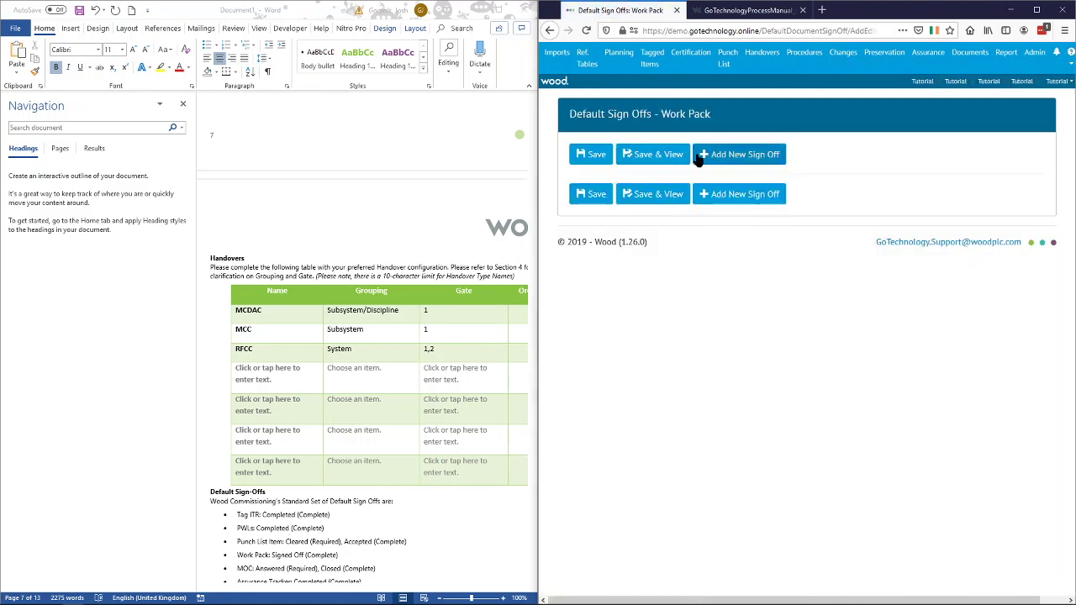
click(740, 160)
click(664, 228)
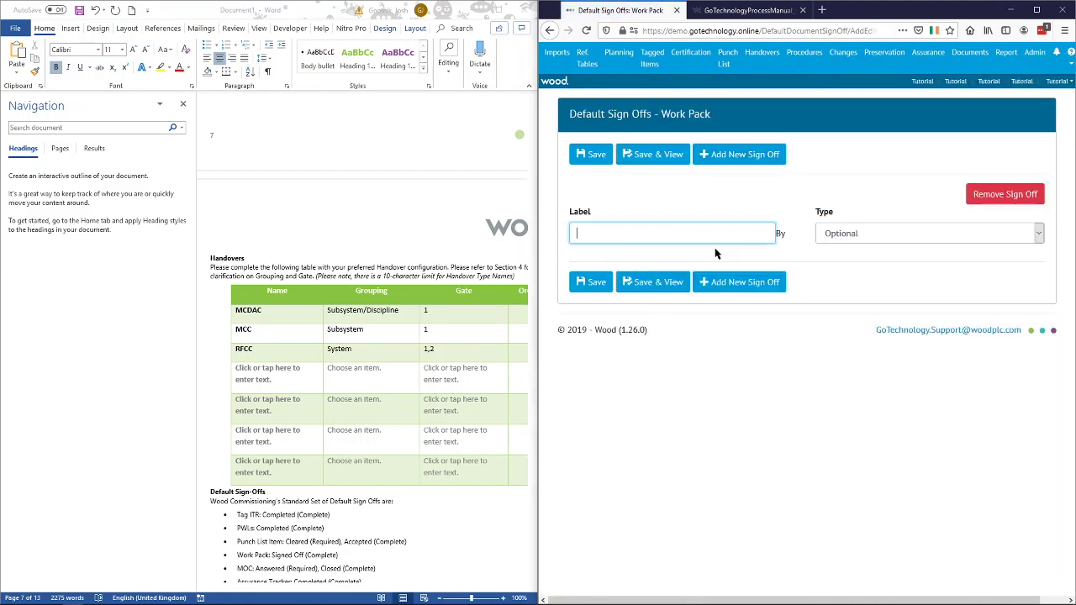
text(Completed)
click(899, 233)
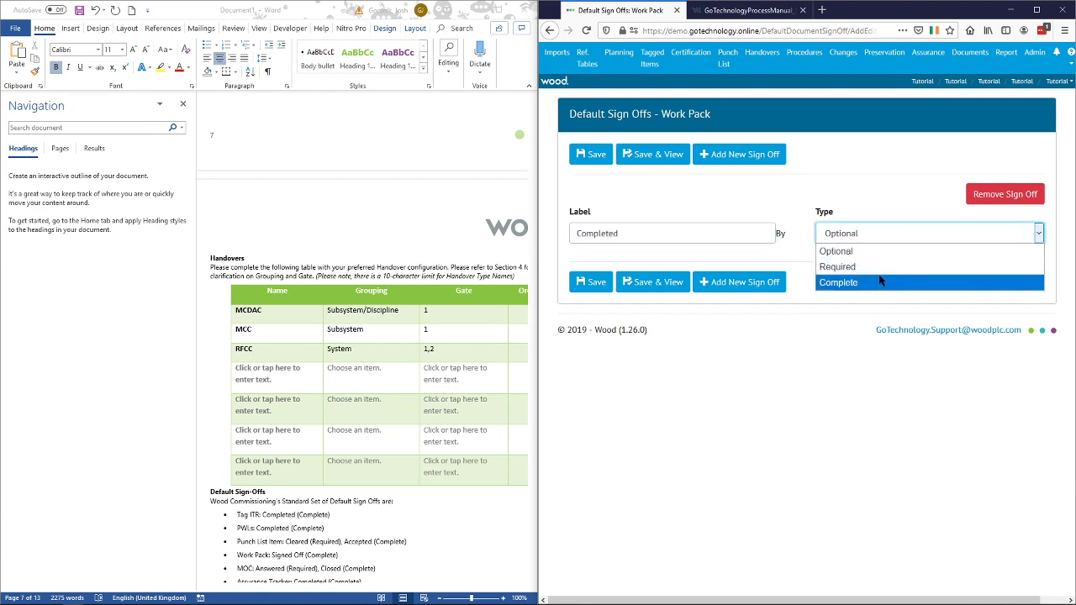
click(836, 281)
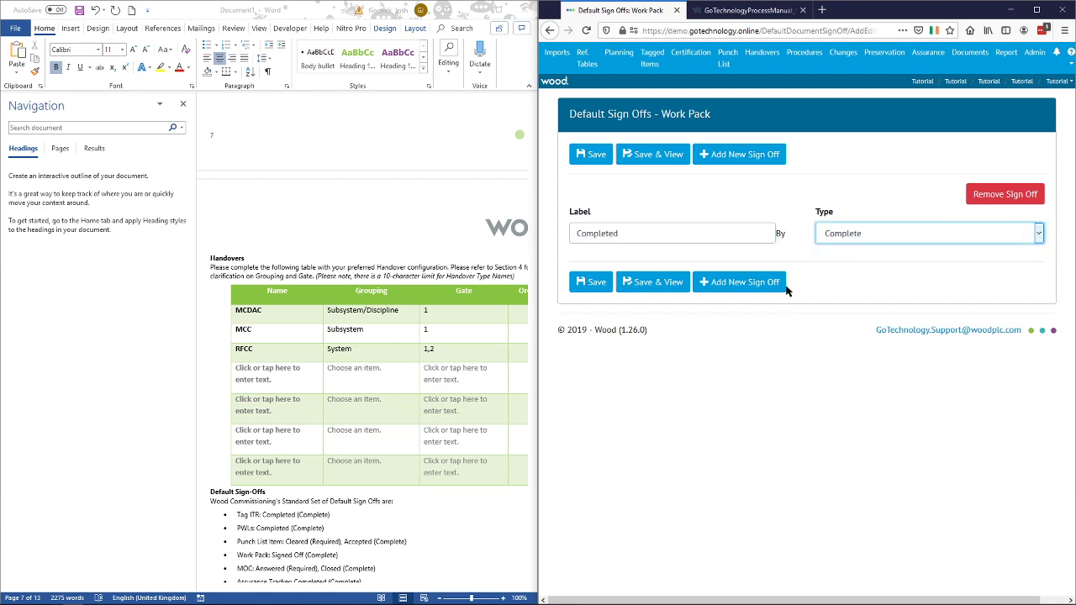
click(647, 288)
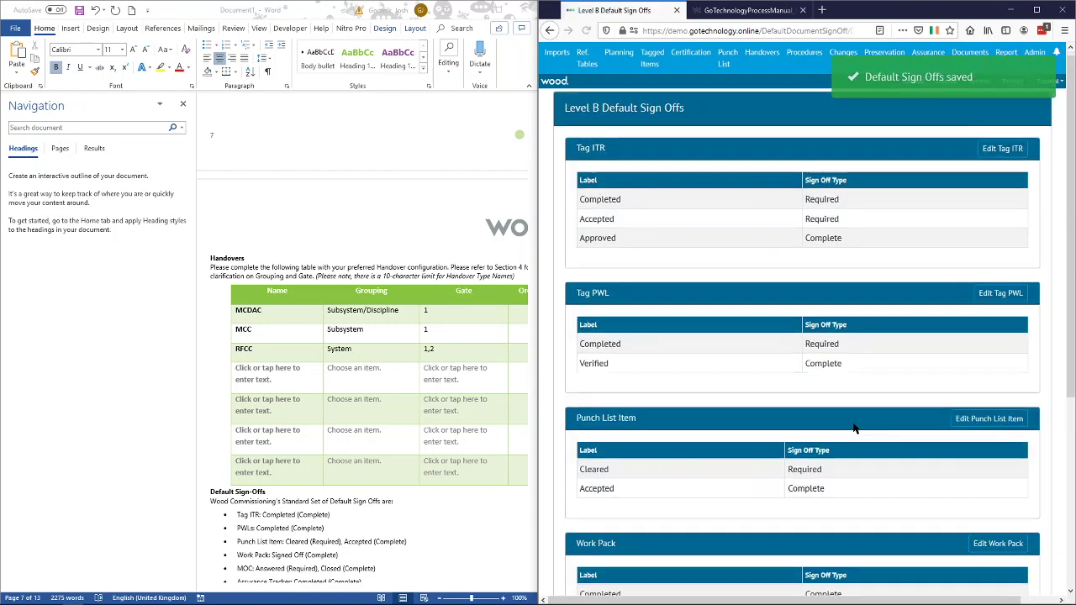
Step: Edit the MOC default sign-offs, adding one labelled Answered with type Required
scroll(852, 428, down, 2)
scroll(852, 429, down, 3)
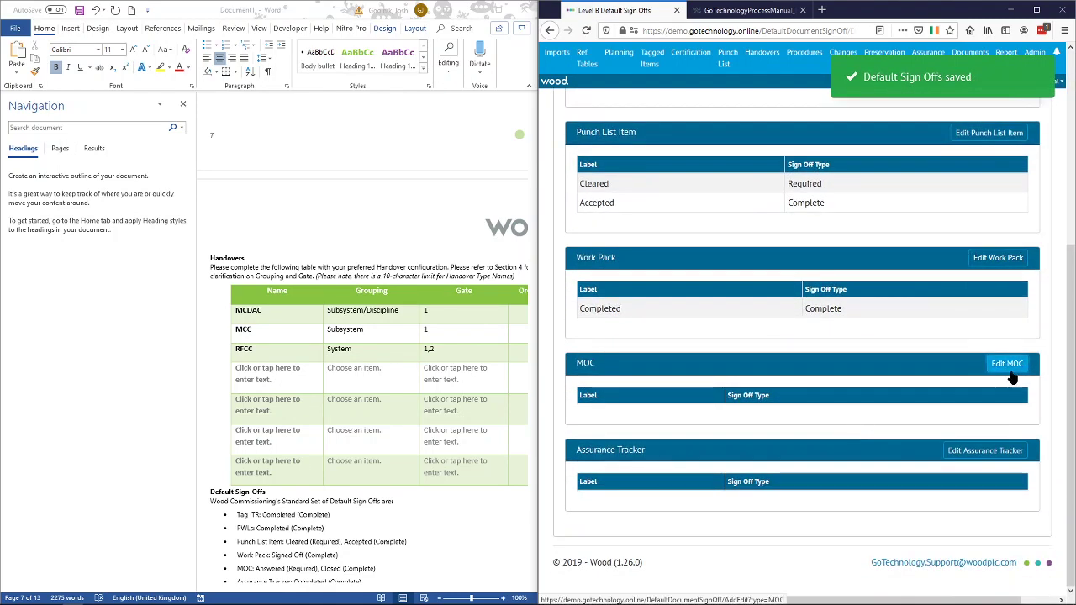
click(1009, 367)
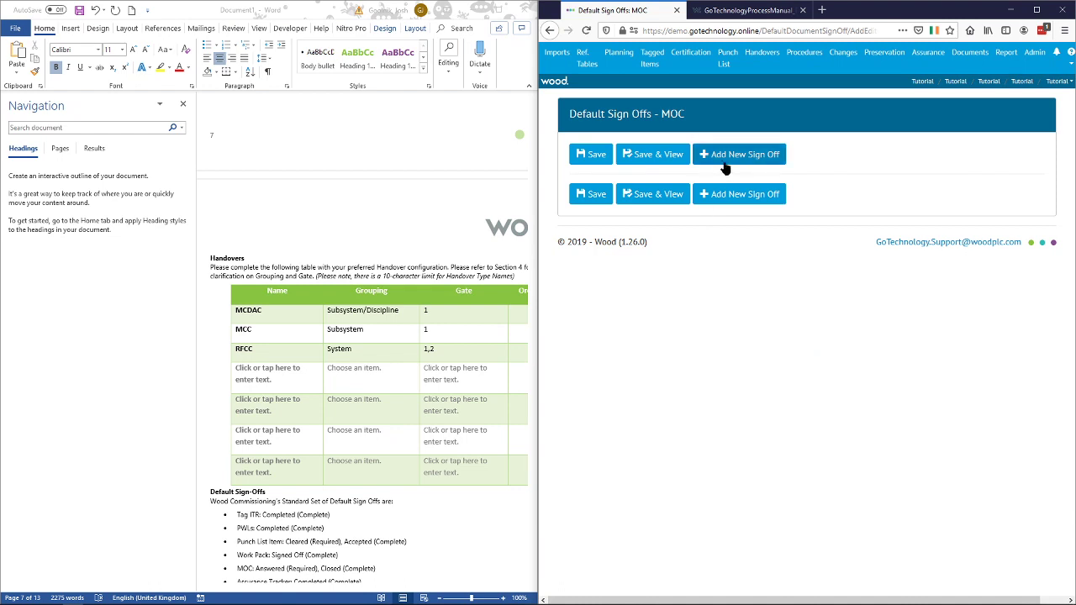
click(721, 163)
click(688, 231)
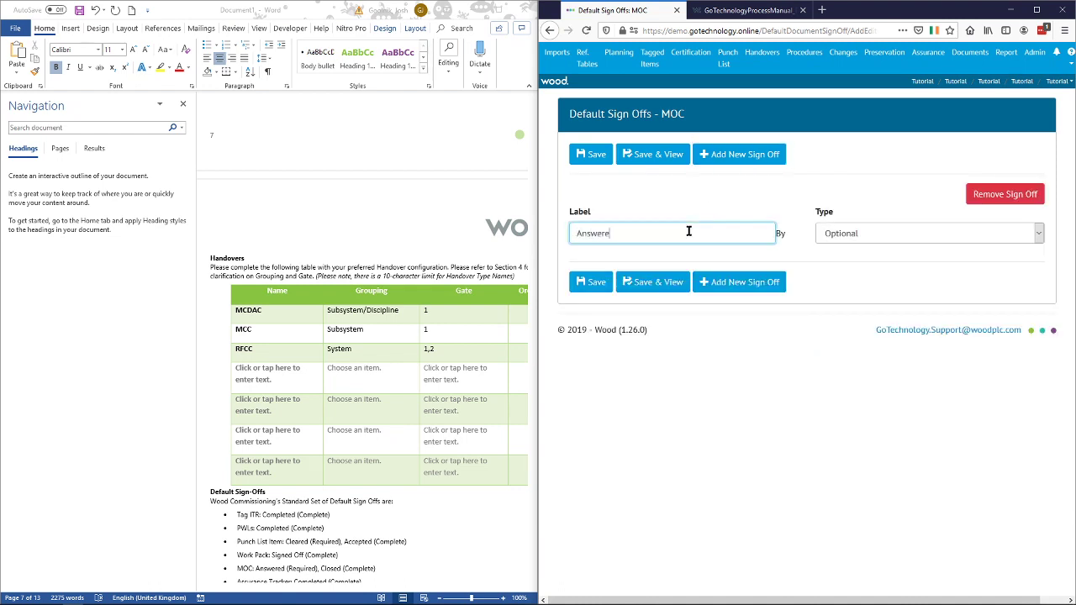
click(883, 234)
click(876, 263)
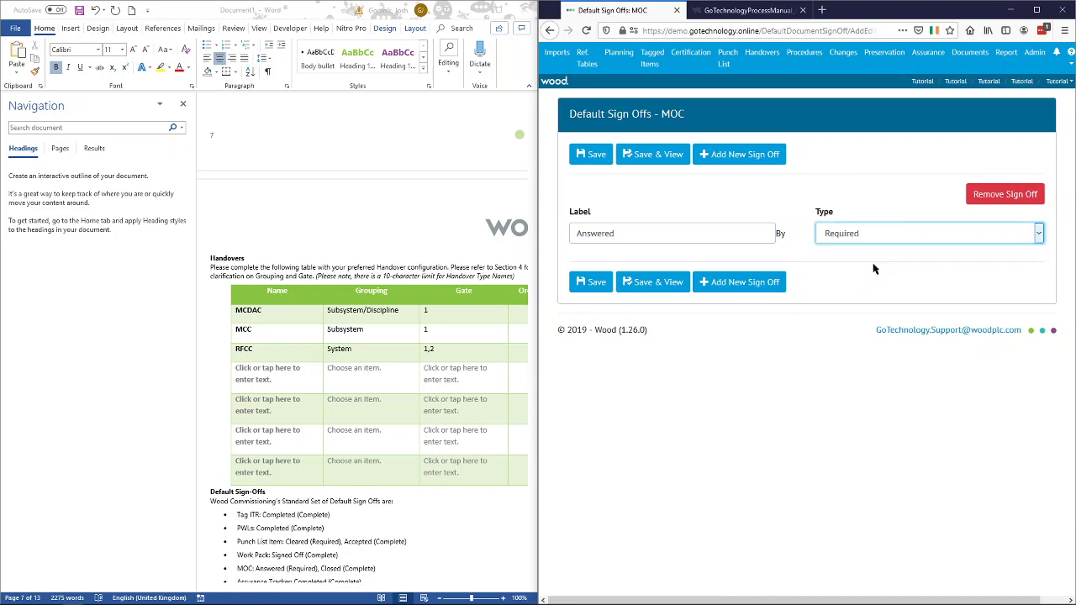
Step: Add MOC sign-offs labelled Closed with type Complete and Audit with type Optional, and save, returning to the overview
click(752, 284)
click(703, 320)
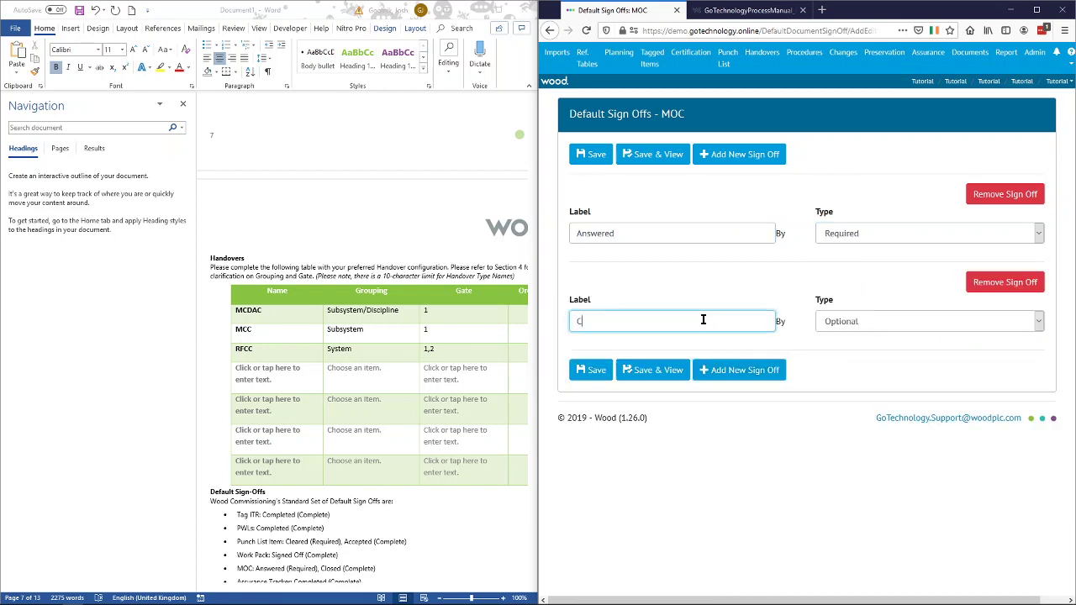
click(837, 321)
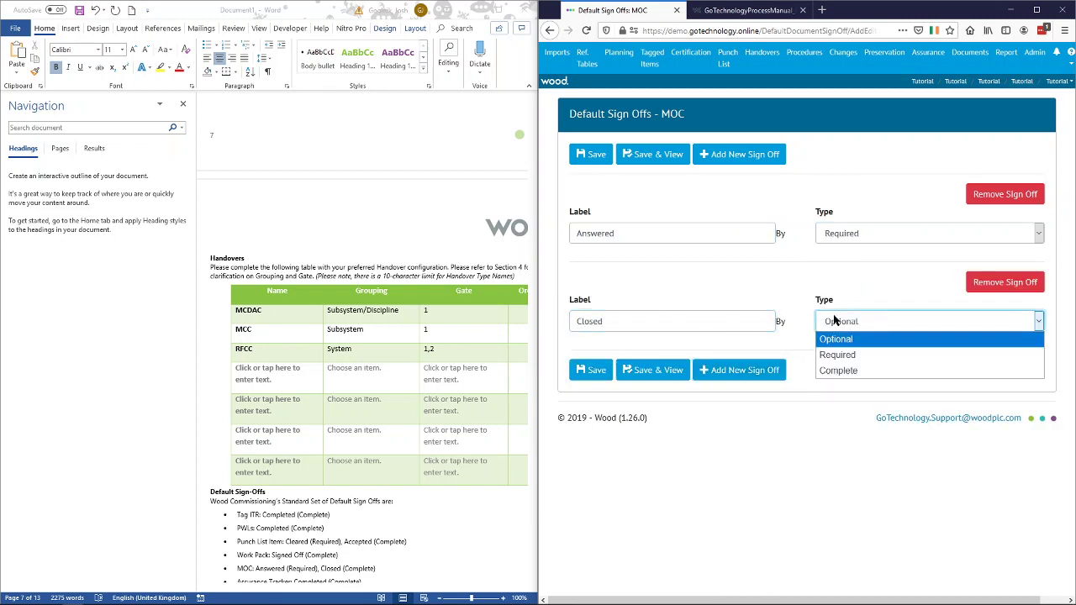
click(748, 370)
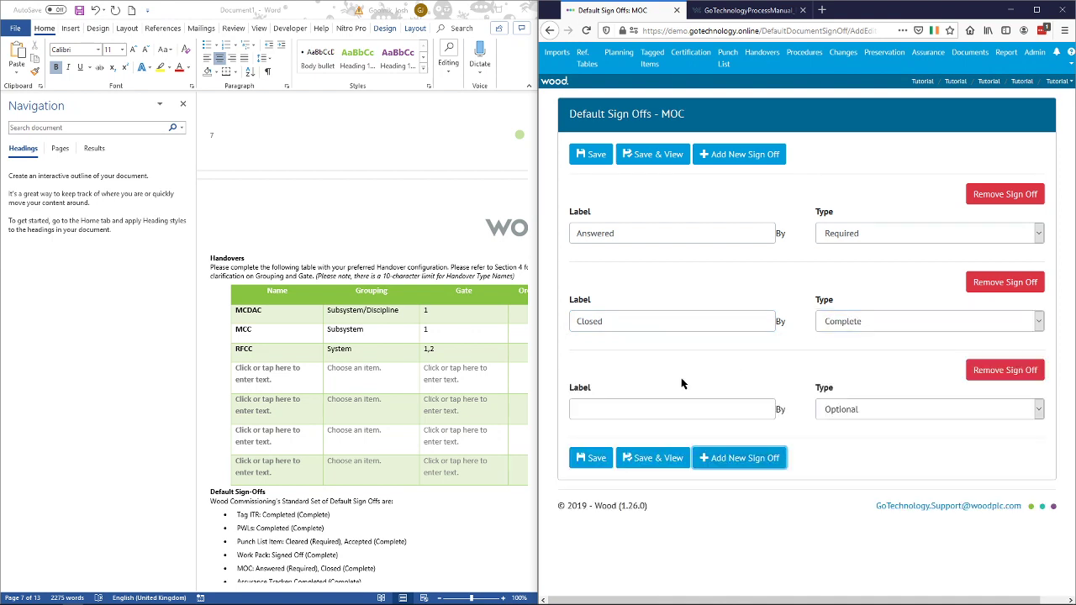
click(651, 405)
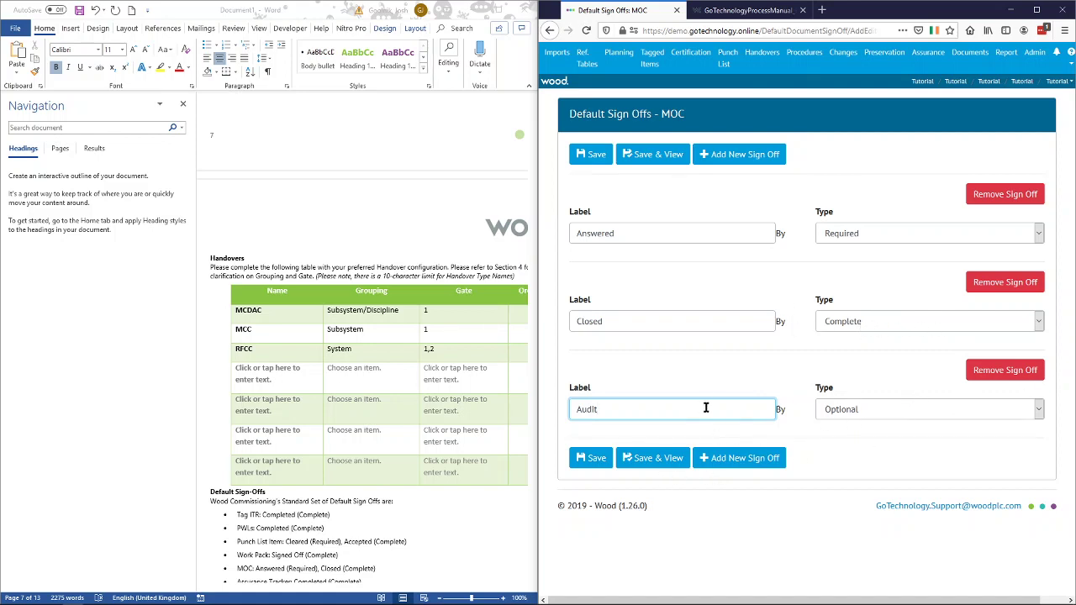
click(639, 458)
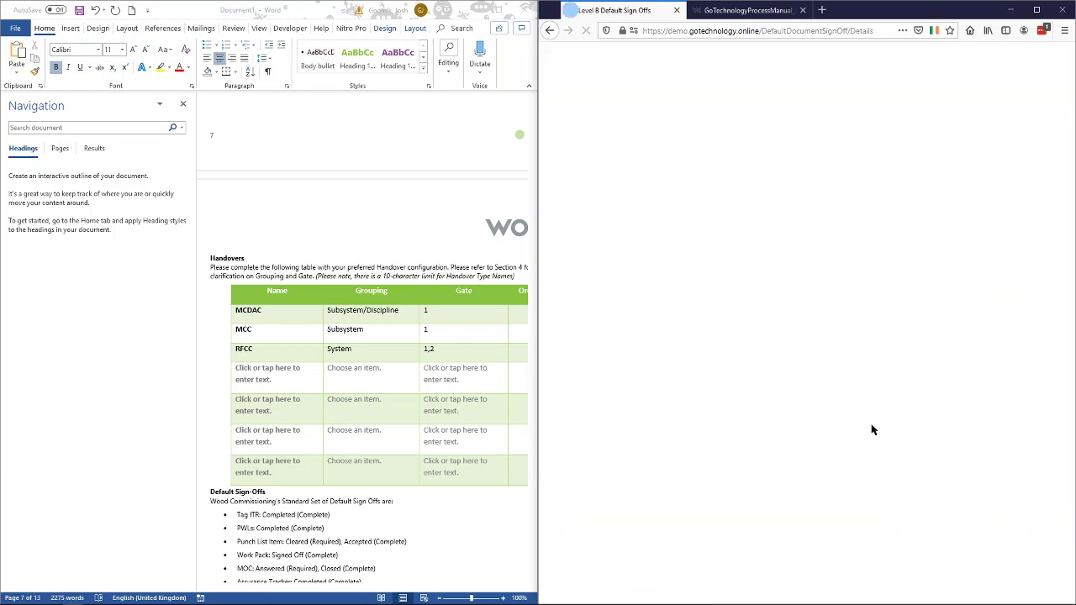
Step: Add an Assurance Tracker default sign-off labelled Completed with type Complete, and save, returning to the overview
scroll(859, 452, down, 3)
scroll(860, 451, down, 3)
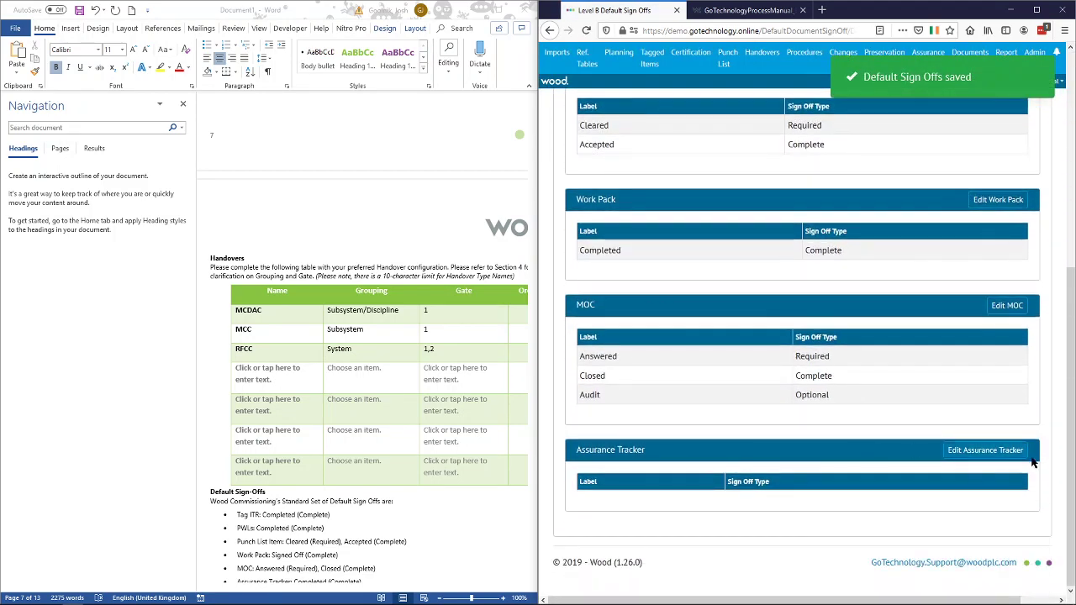
click(960, 461)
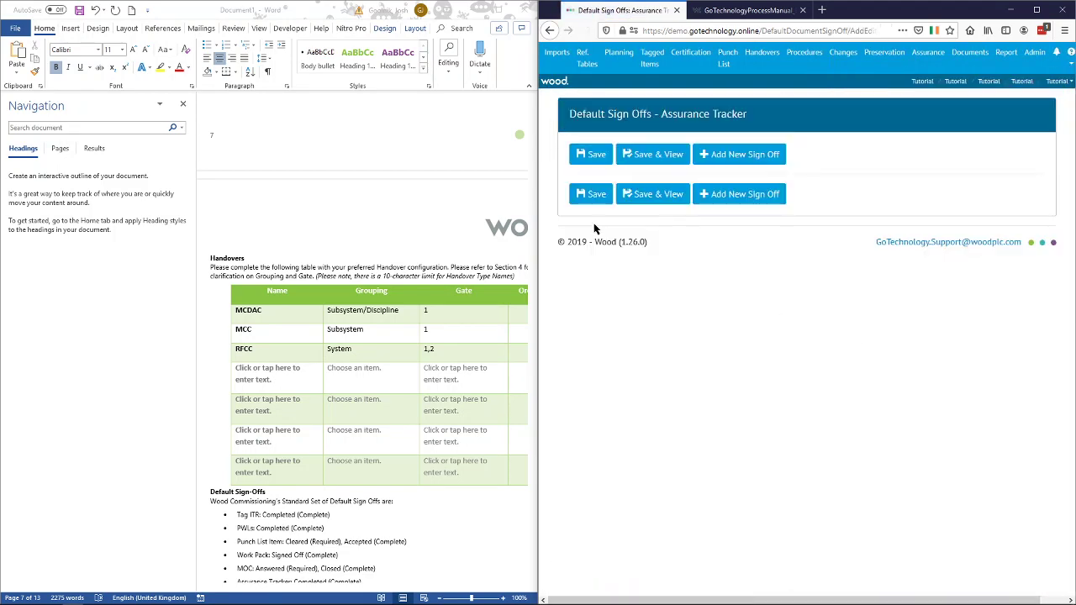
click(738, 195)
click(643, 234)
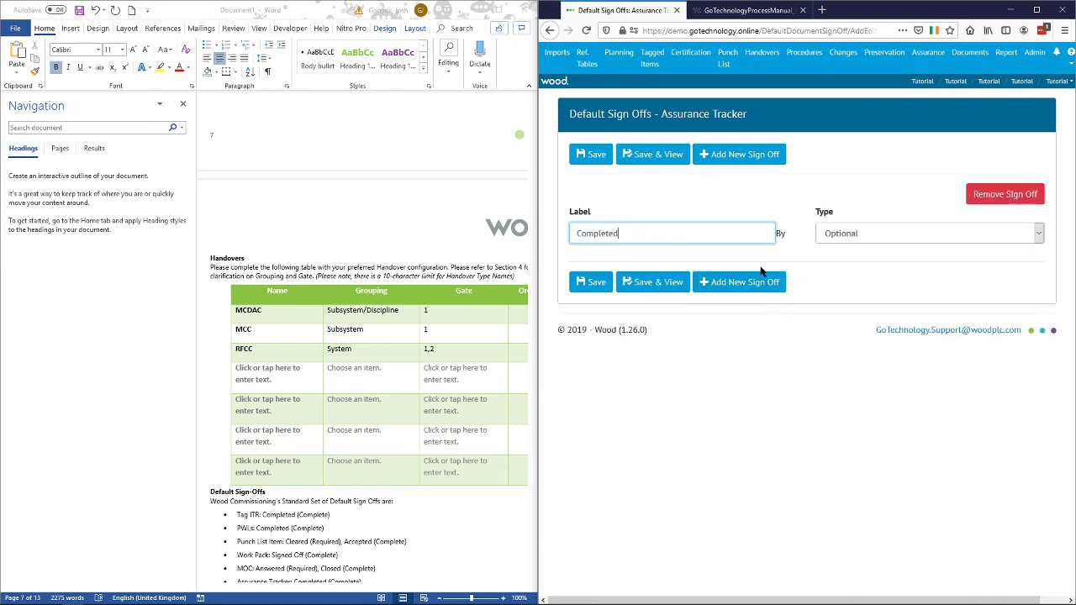
click(899, 240)
click(892, 283)
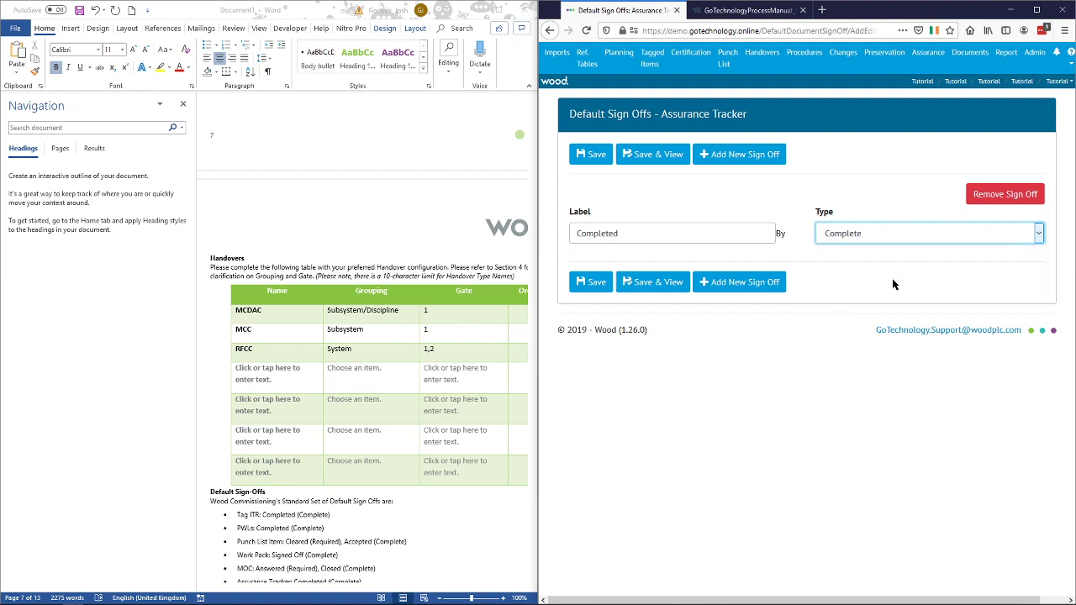
click(668, 284)
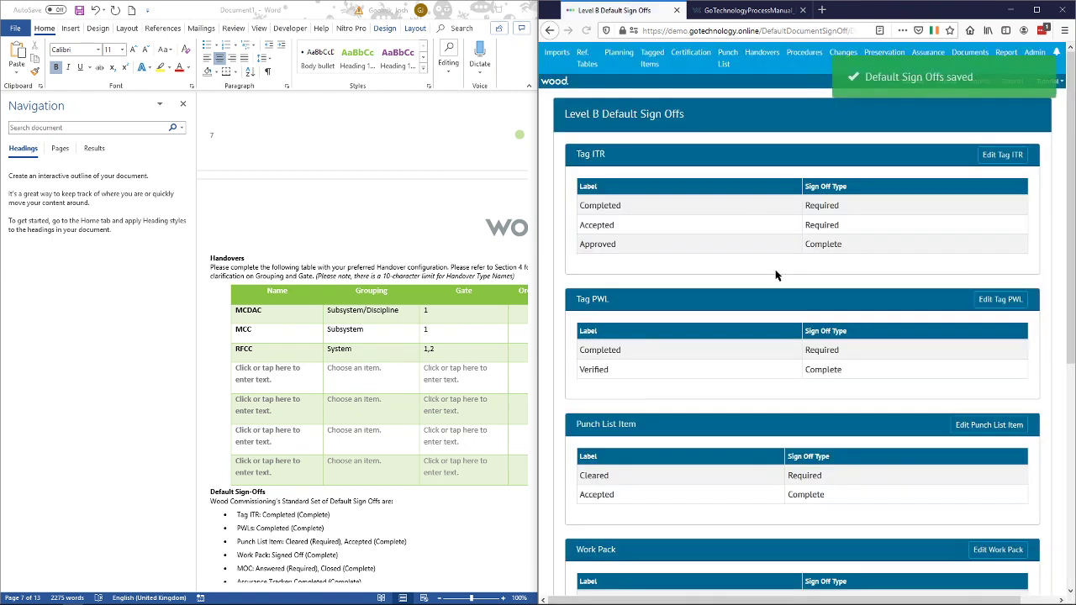